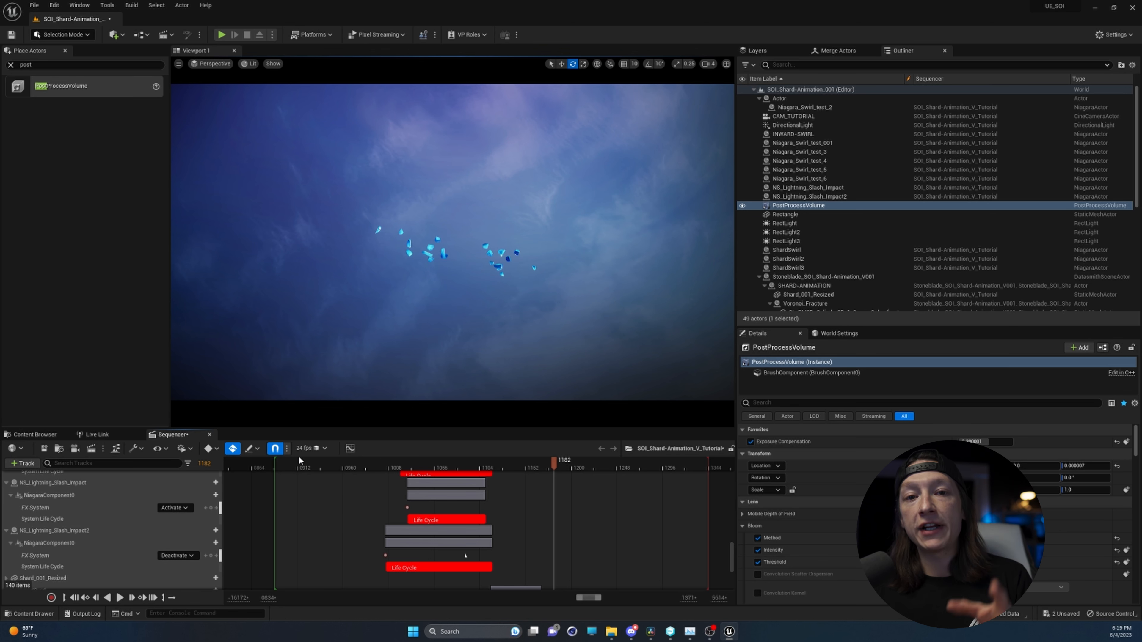
Rewind the sequence, select the PostProcessVolume, and scrub to frame 1059 to view the swirl effect.
left_click(270, 462)
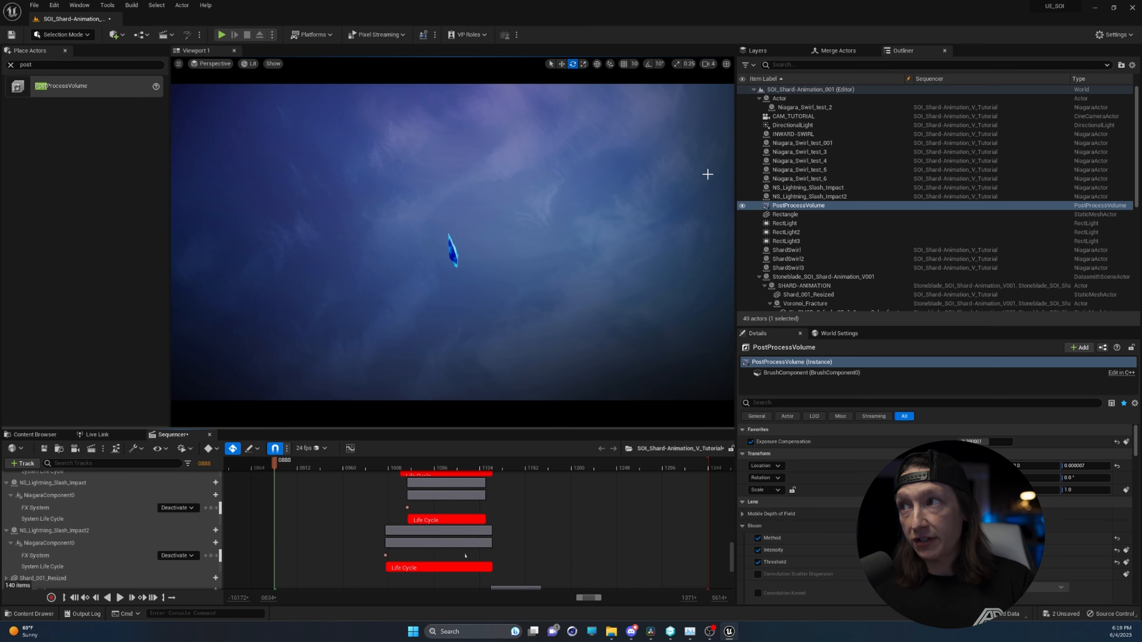
left_click(741, 208)
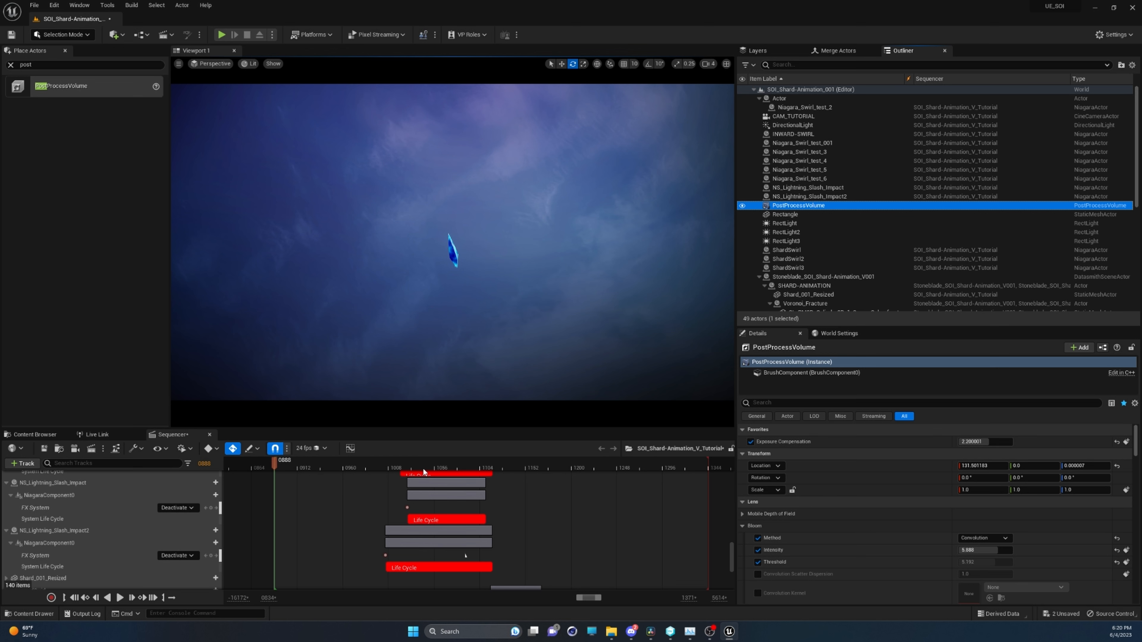
left_click_drag(405, 471, 437, 468)
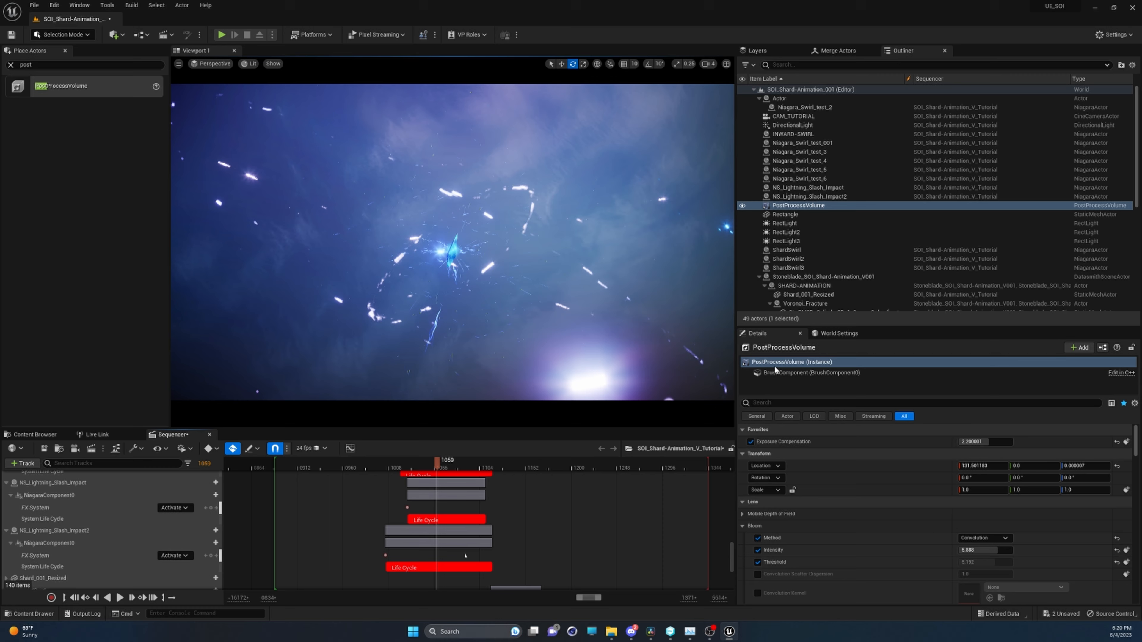
left_click(804, 127)
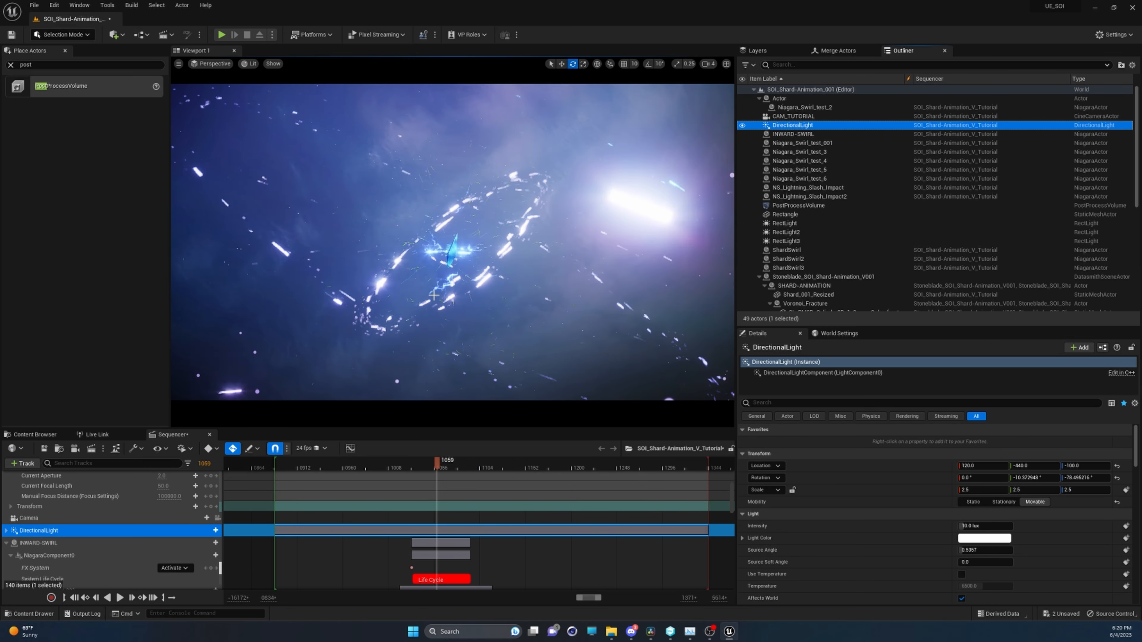
left_click(383, 239)
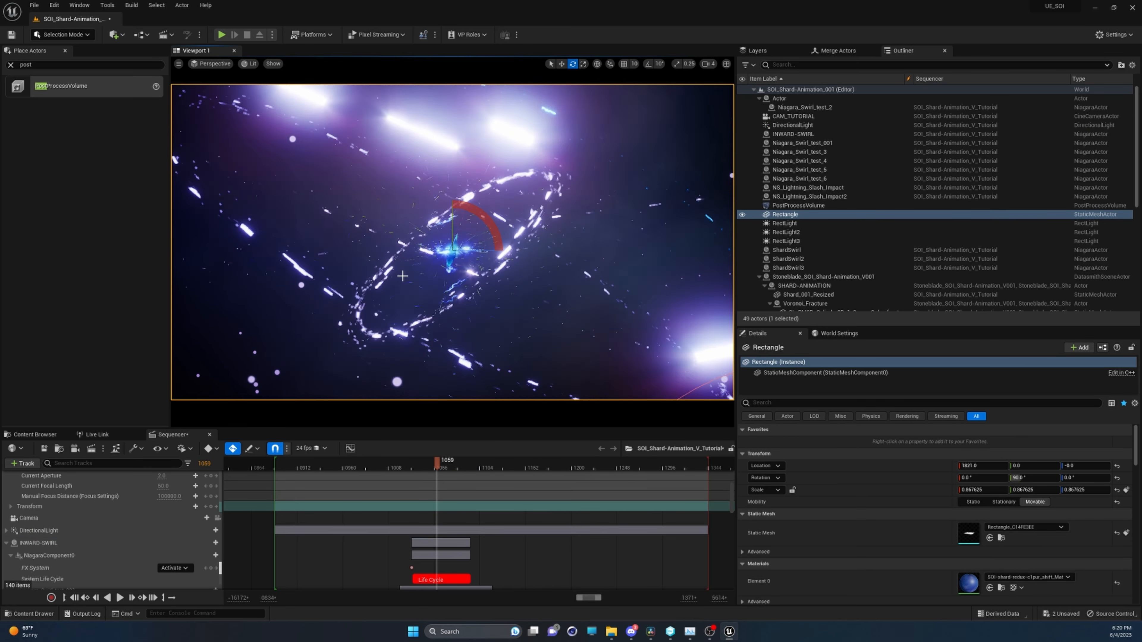
key("ctrl+z")
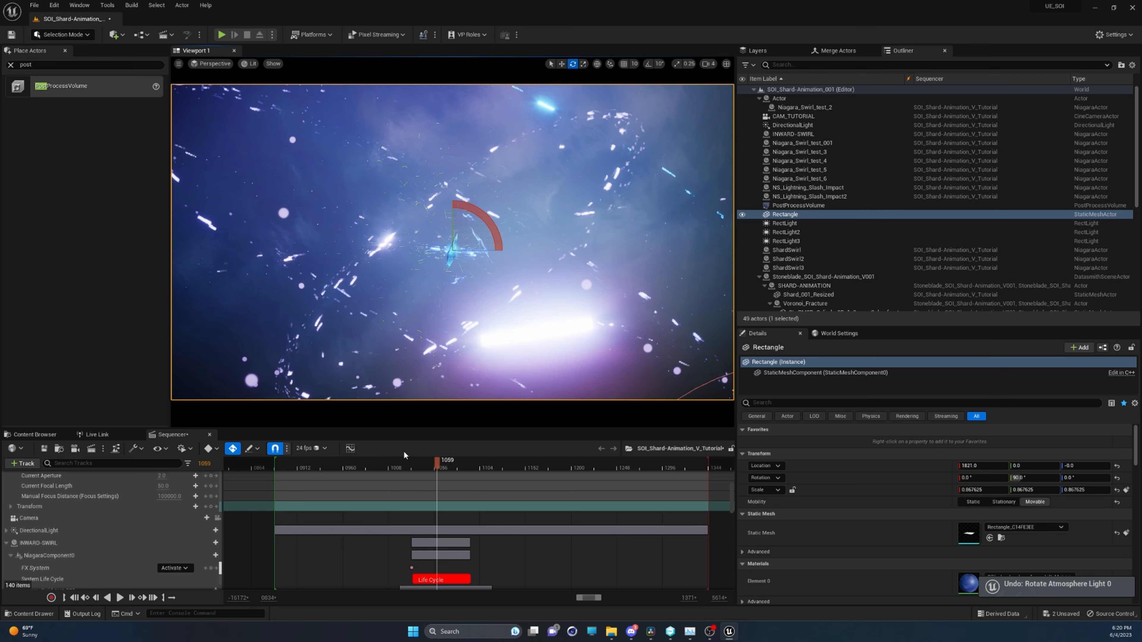
Return the playhead to the sequence start and turn off the PostProcessVolume's bloom Method, Intensity and Threshold overrides.
left_click(413, 468)
key("Up")
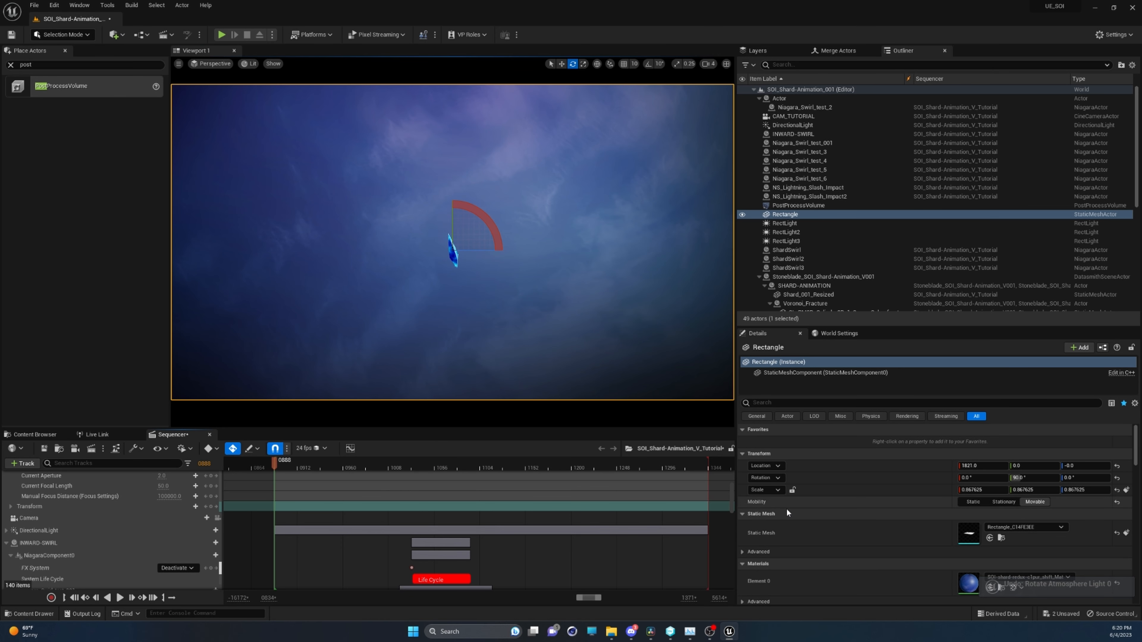
left_click(798, 205)
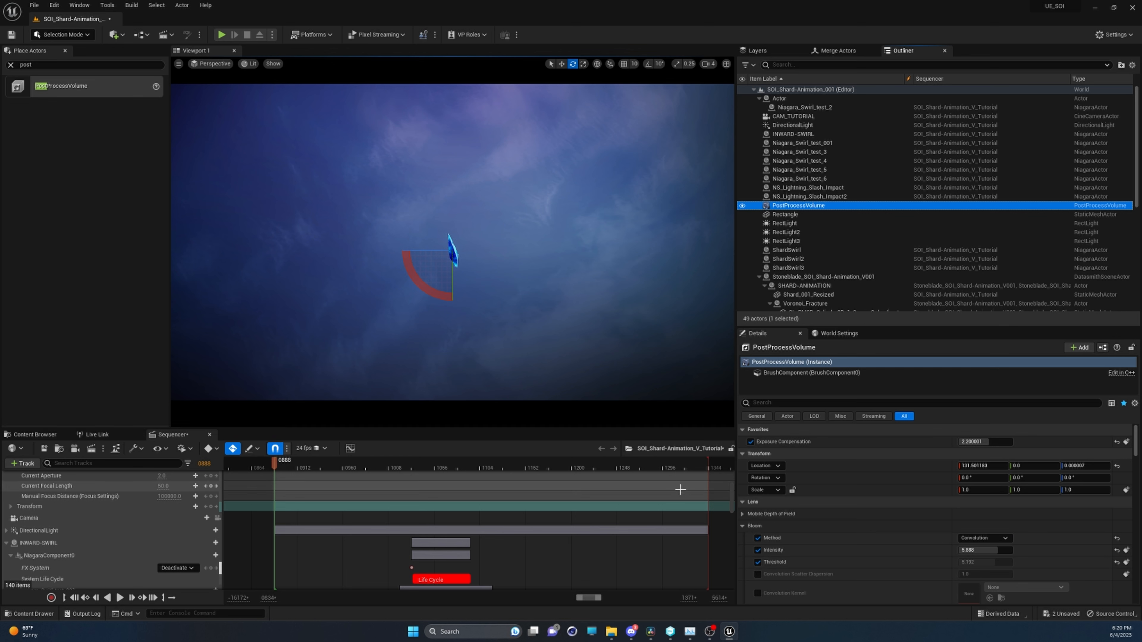
left_click(759, 539)
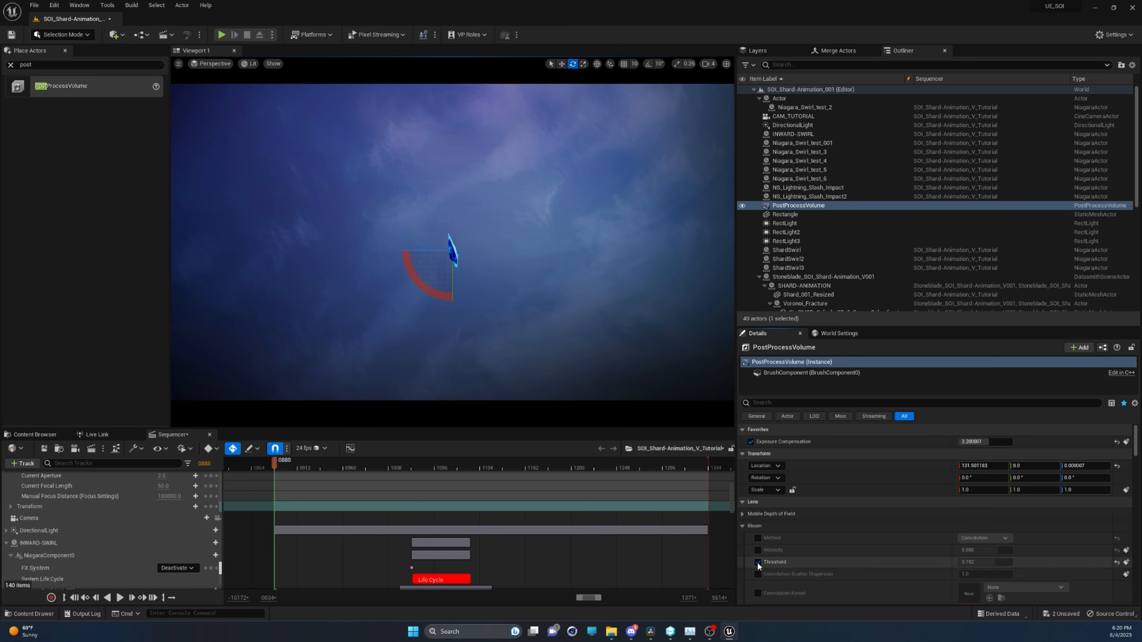
left_click(743, 526)
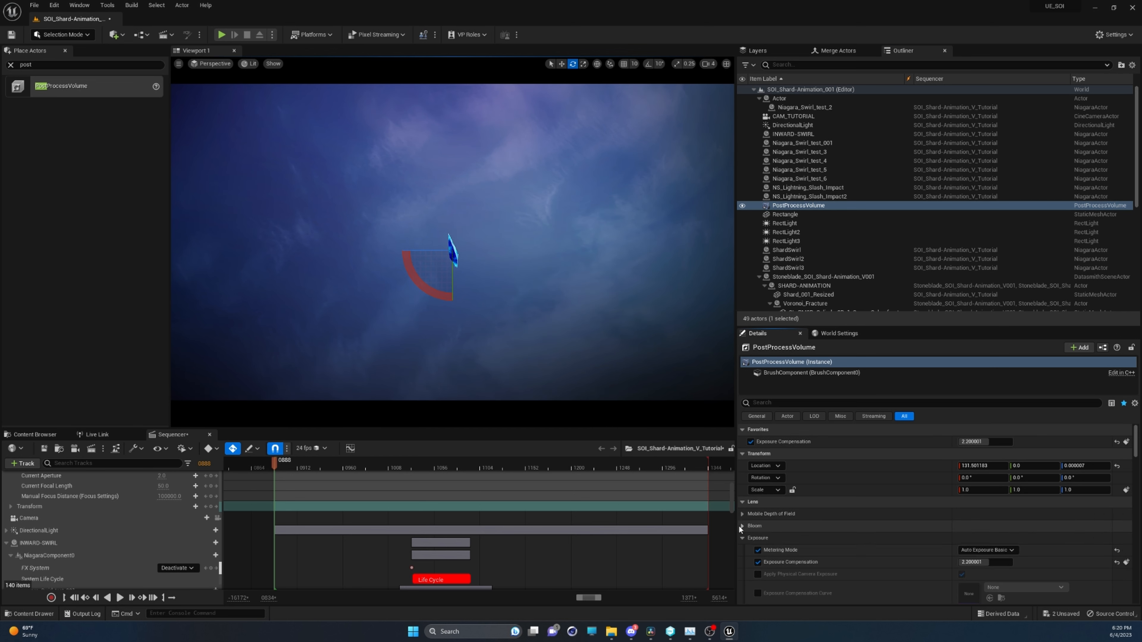
Switch the exposure Metering Mode and Exposure Compensation overrides off and back on to compare the scene's brightness.
left_click(757, 550)
left_click(758, 562)
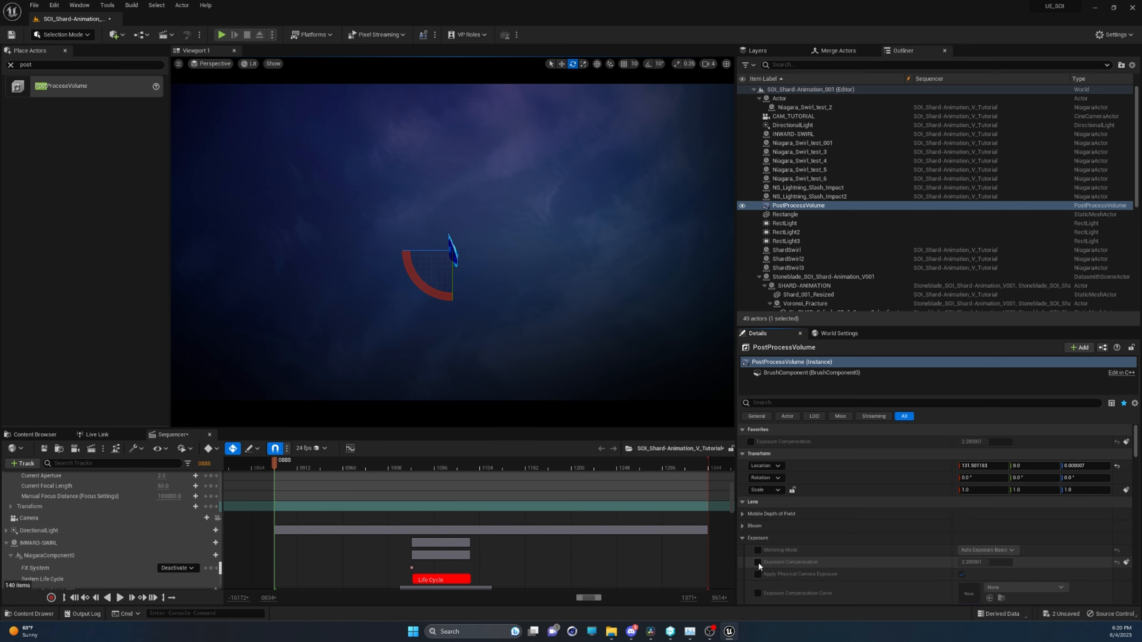
left_click(759, 562)
left_click(758, 549)
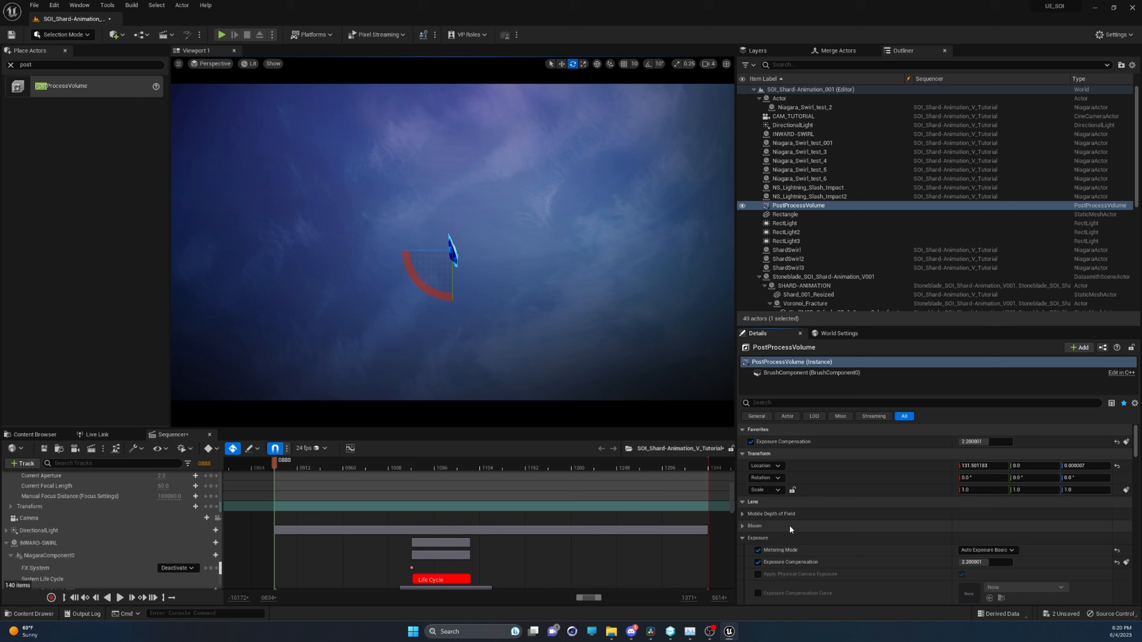
Collapse the Exposure and Chromatic Aberration groups and reopen Bloom with its Method and Intensity overrides turned back on.
scroll(790, 525, "down", 2)
left_click(743, 481)
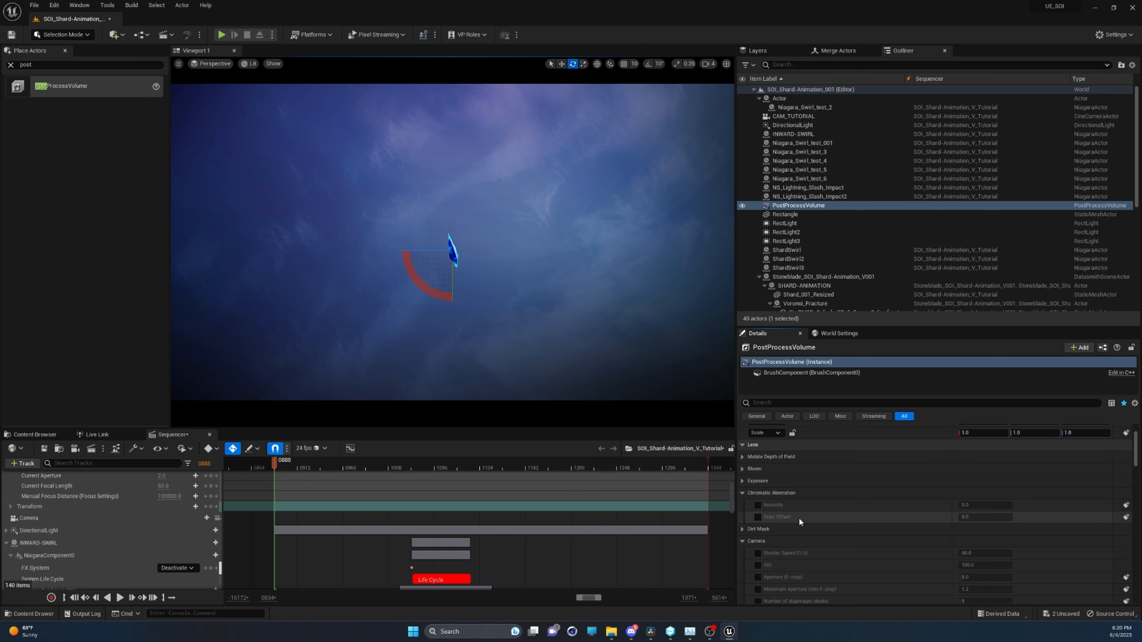
scroll(799, 518, "down", 2)
scroll(798, 515, "up", 3)
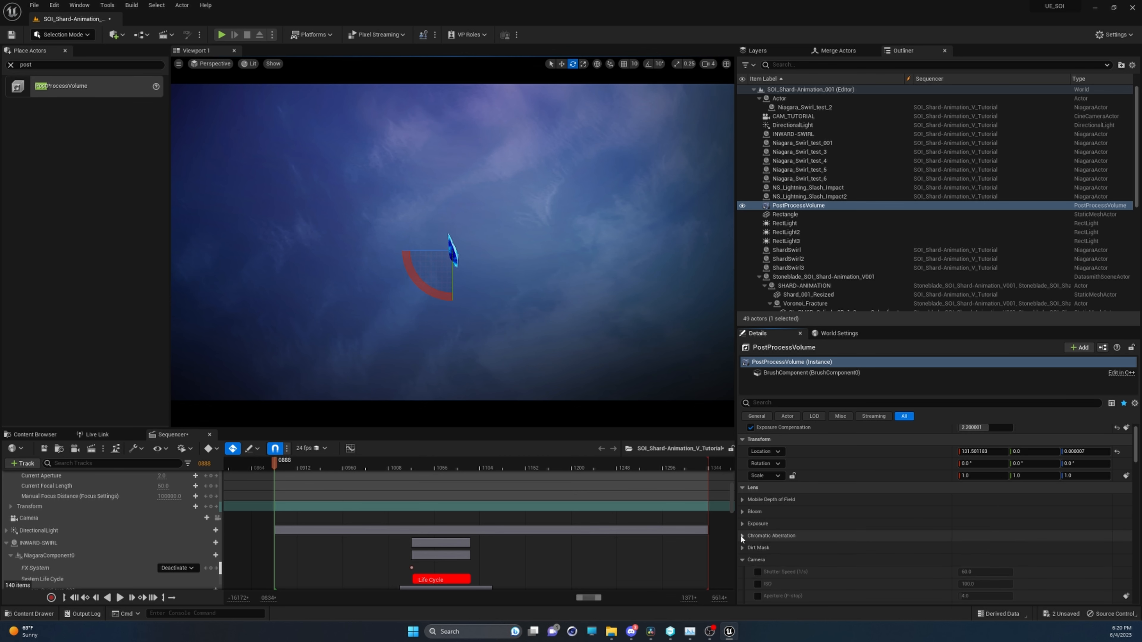
left_click(742, 512)
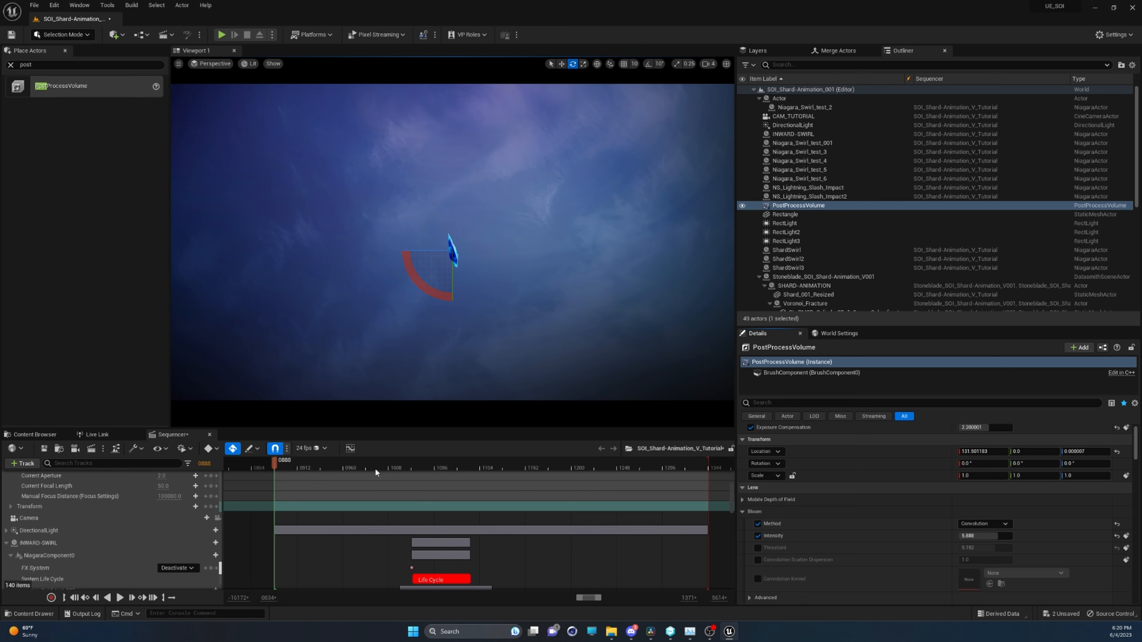
Play back the shard animation to review it and park the playhead at frame 1059.
left_click_drag(375, 467, 501, 479)
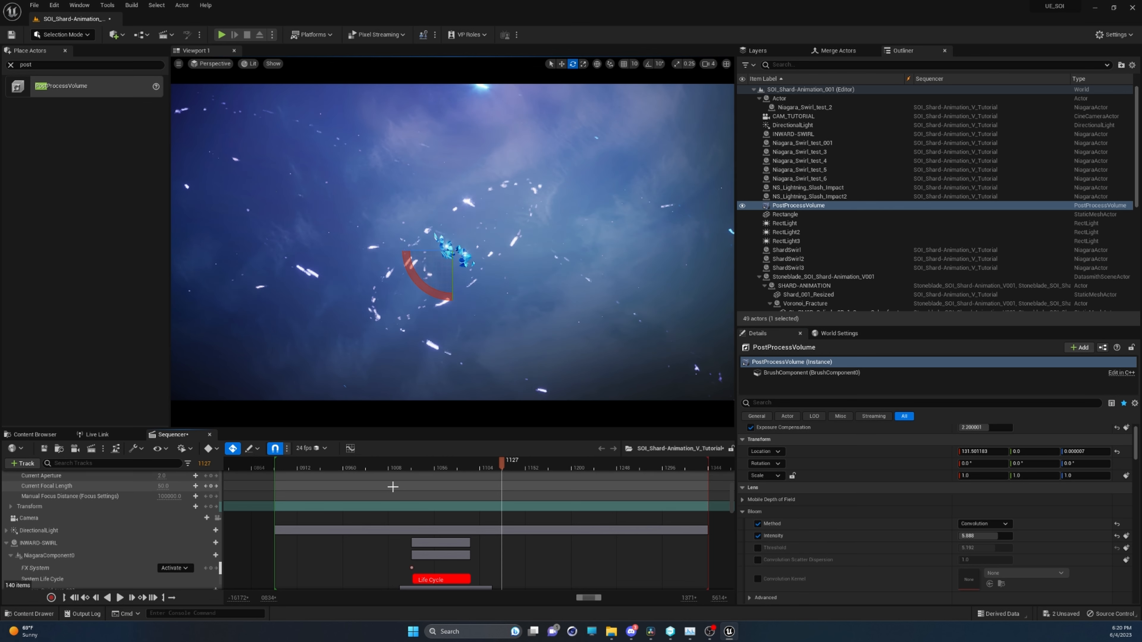
left_click_drag(403, 463, 444, 468)
key("space")
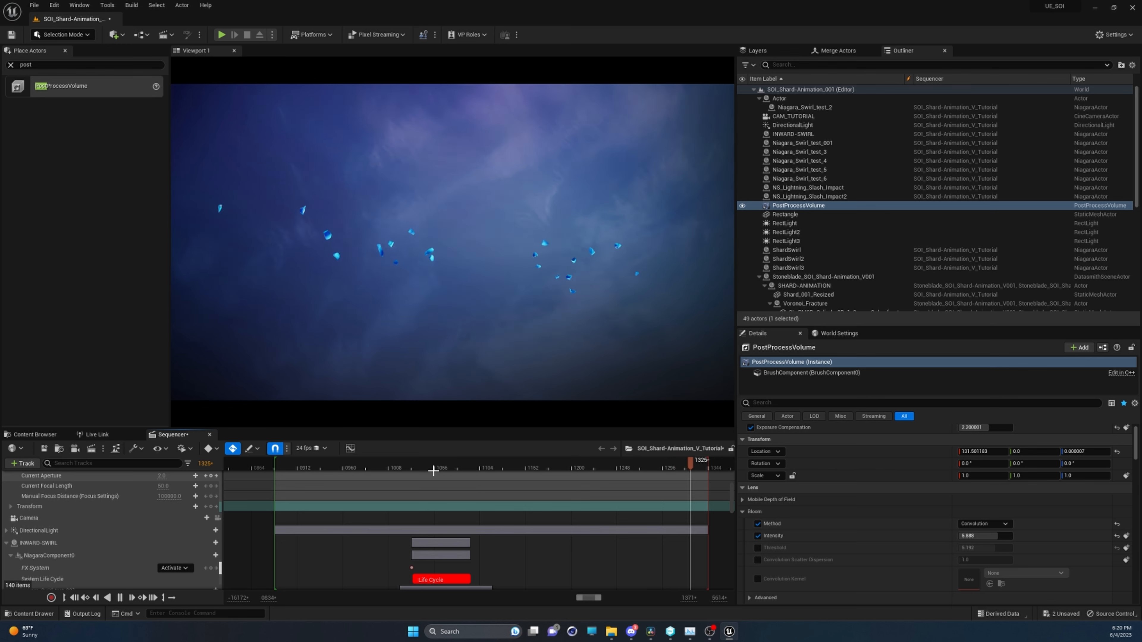
left_click_drag(450, 469, 437, 473)
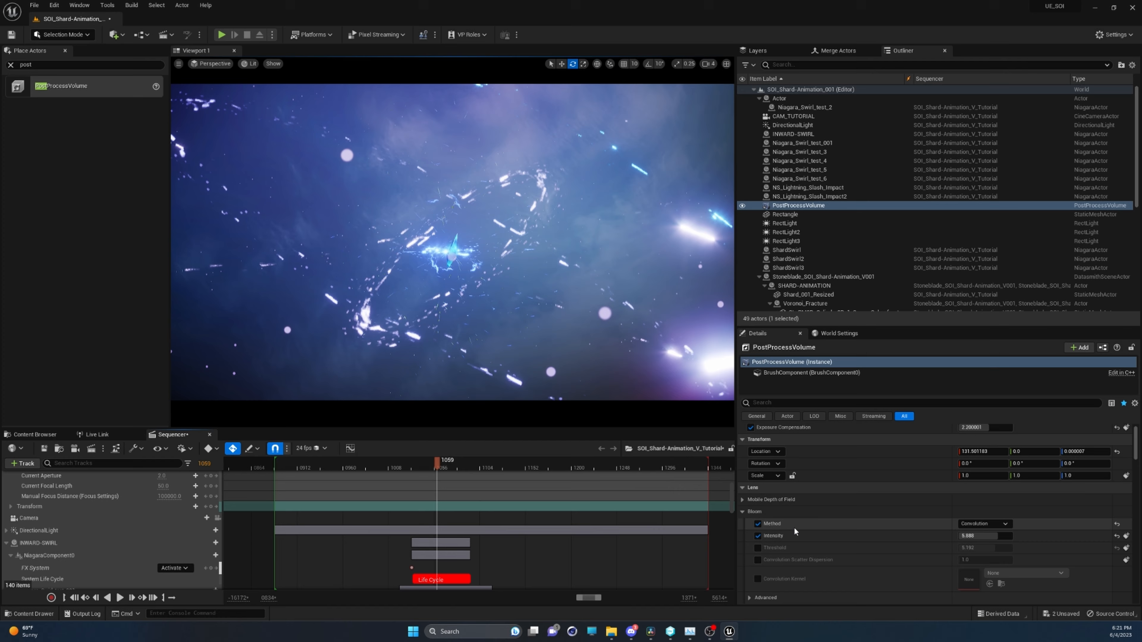
Keep the bloom method on Convolution and lower the bloom intensity slightly.
left_click(981, 524)
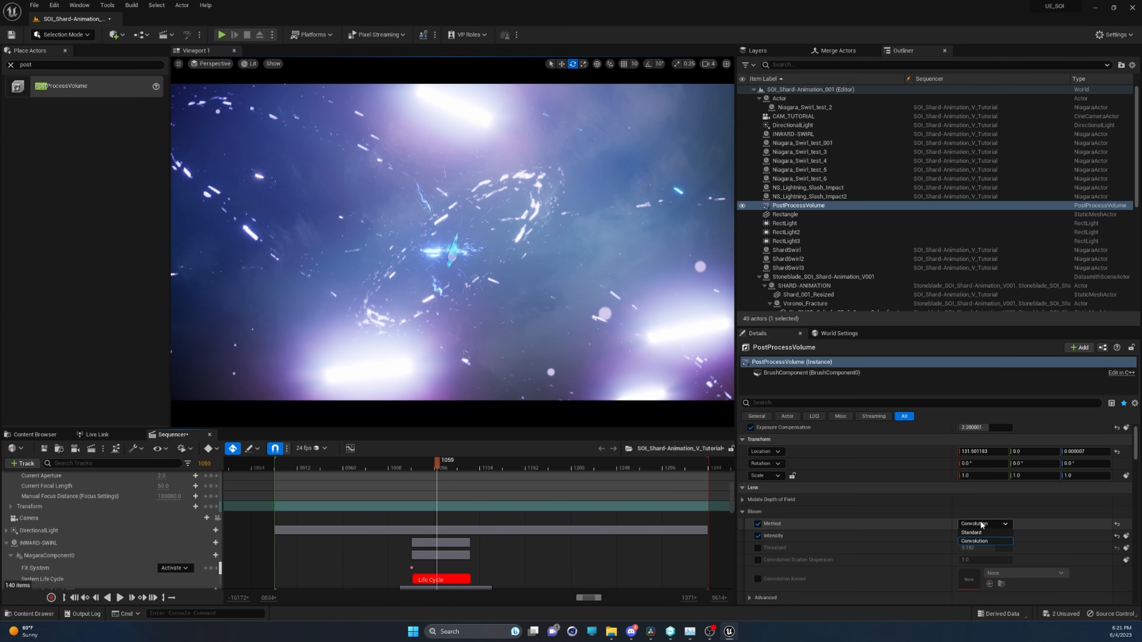
left_click(979, 524)
mouse_move(982, 536)
left_mouse_down()
mouse_move(973, 537)
mouse_move(990, 537)
left_mouse_up()
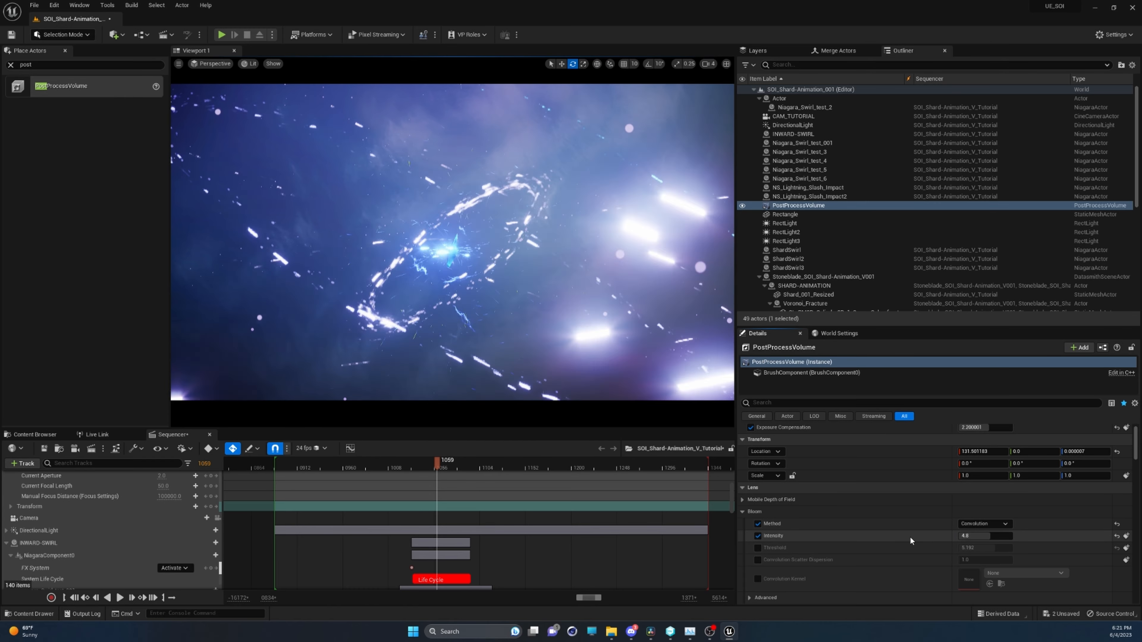
Raise the Lens Flares Intensity to about 3.328 and the BokehSize to about 3.584.
scroll(911, 537, "down", 10)
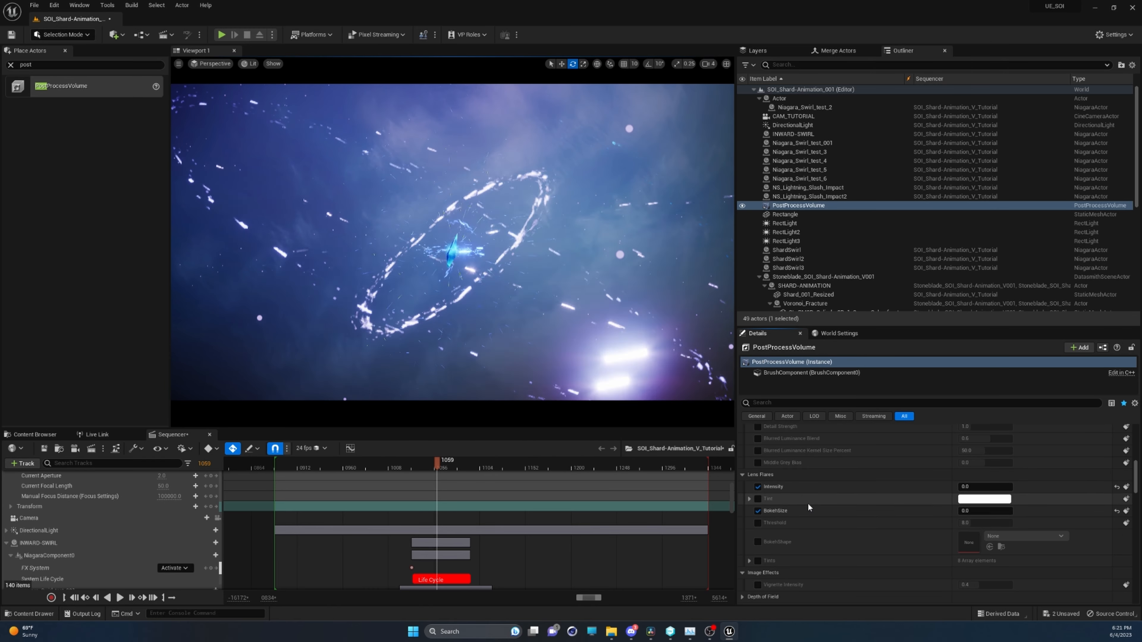
left_click_drag(985, 487, 995, 486)
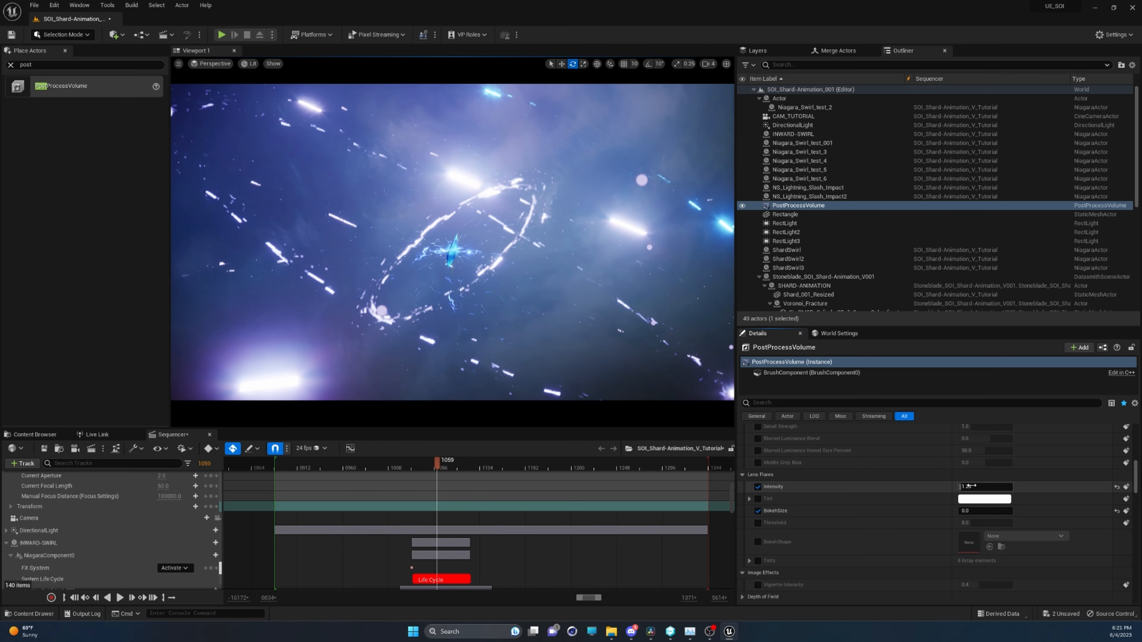
left_click_drag(961, 487, 968, 486)
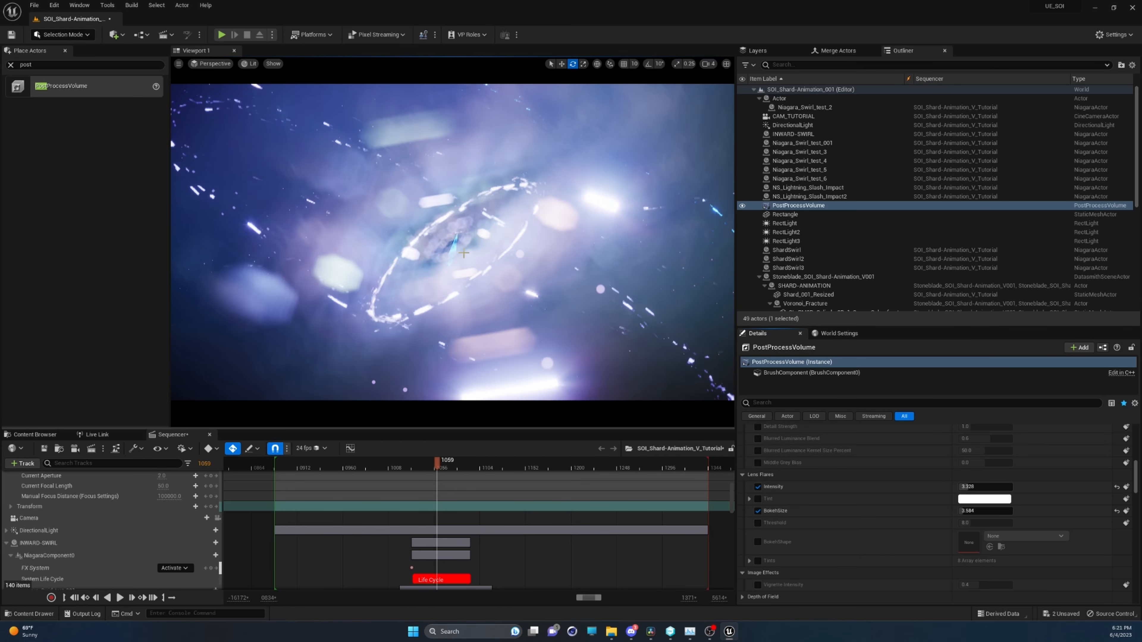
Enable the Vignette Intensity override under Image Effects and set it to 0.6.
scroll(758, 514, "down", 3)
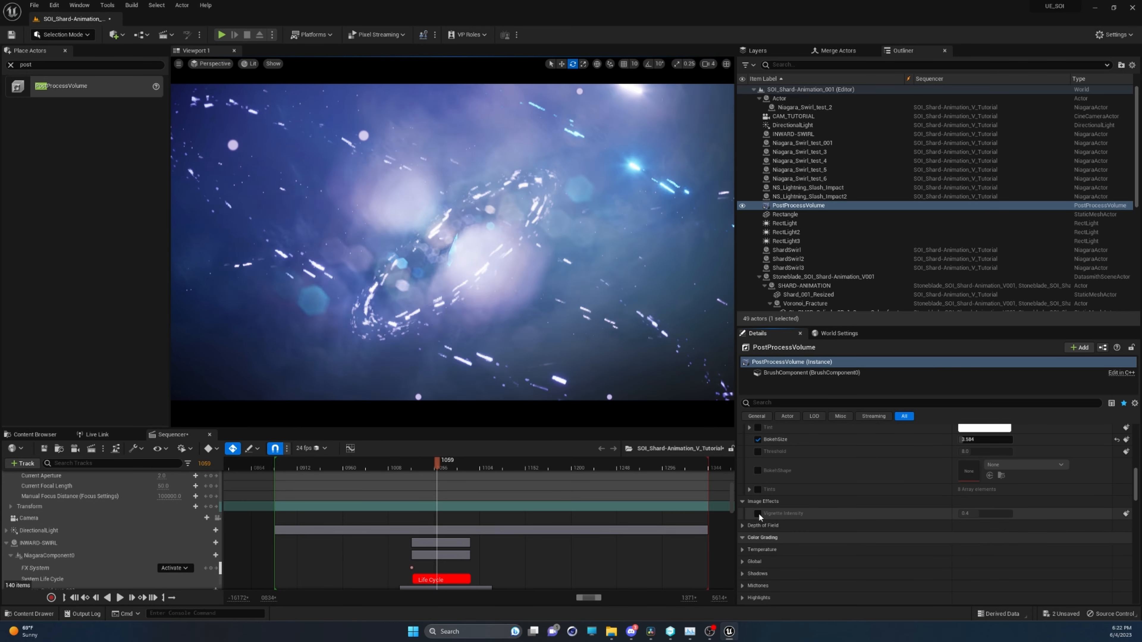
left_click(757, 513)
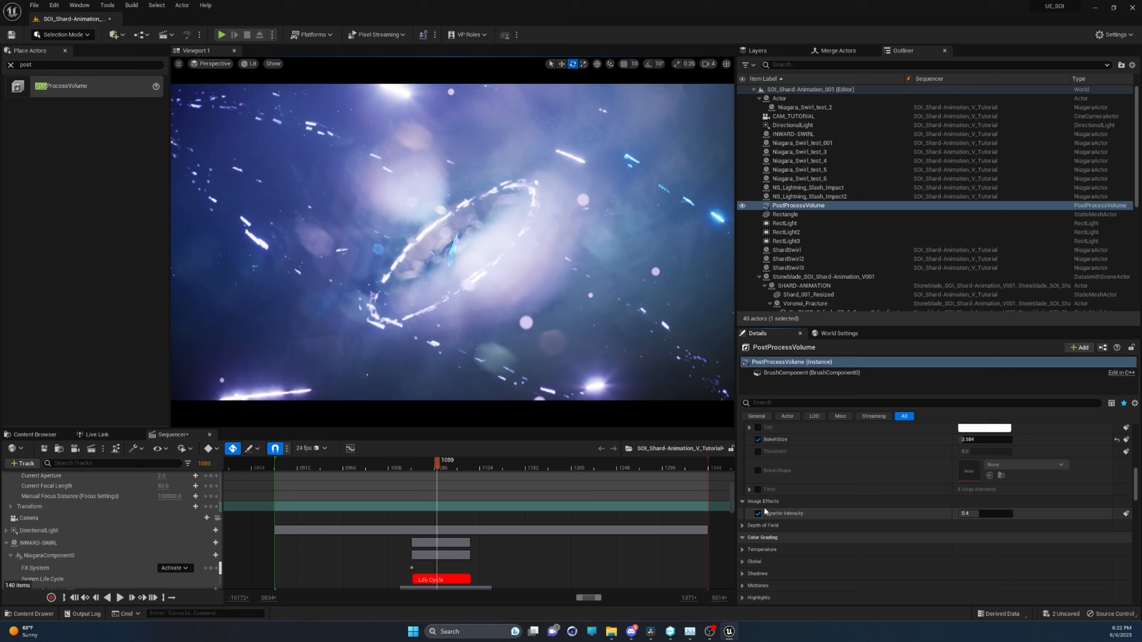
mouse_move(977, 514)
left_mouse_down()
mouse_move(1006, 514)
mouse_move(990, 514)
left_mouse_up()
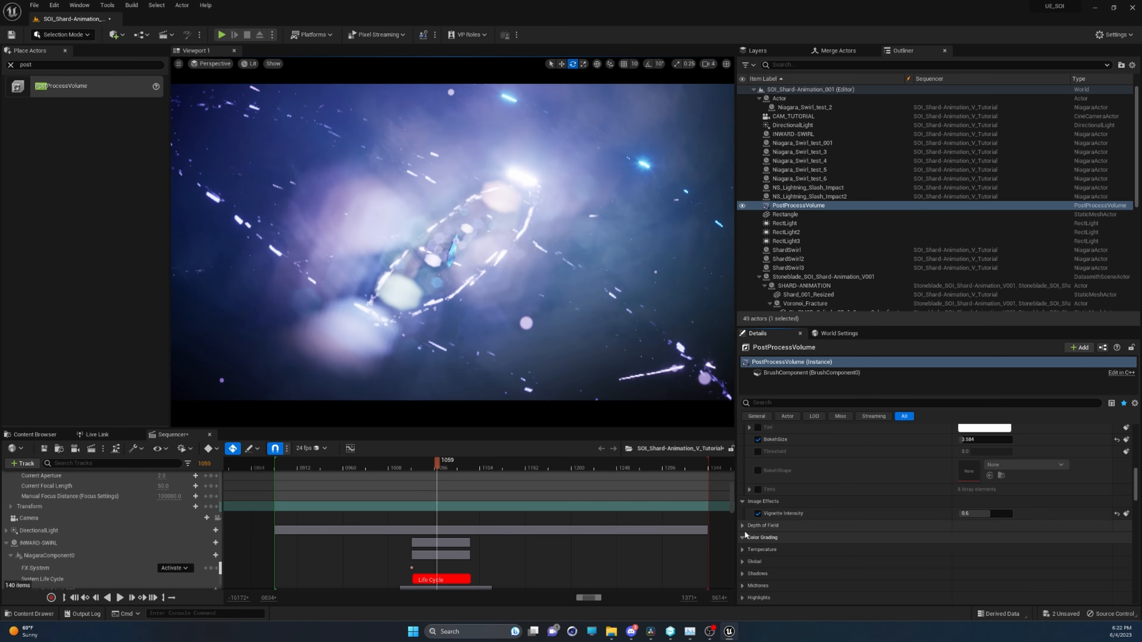
Enable the global Contrast override under Color Grading and increase the contrast.
left_click(742, 562)
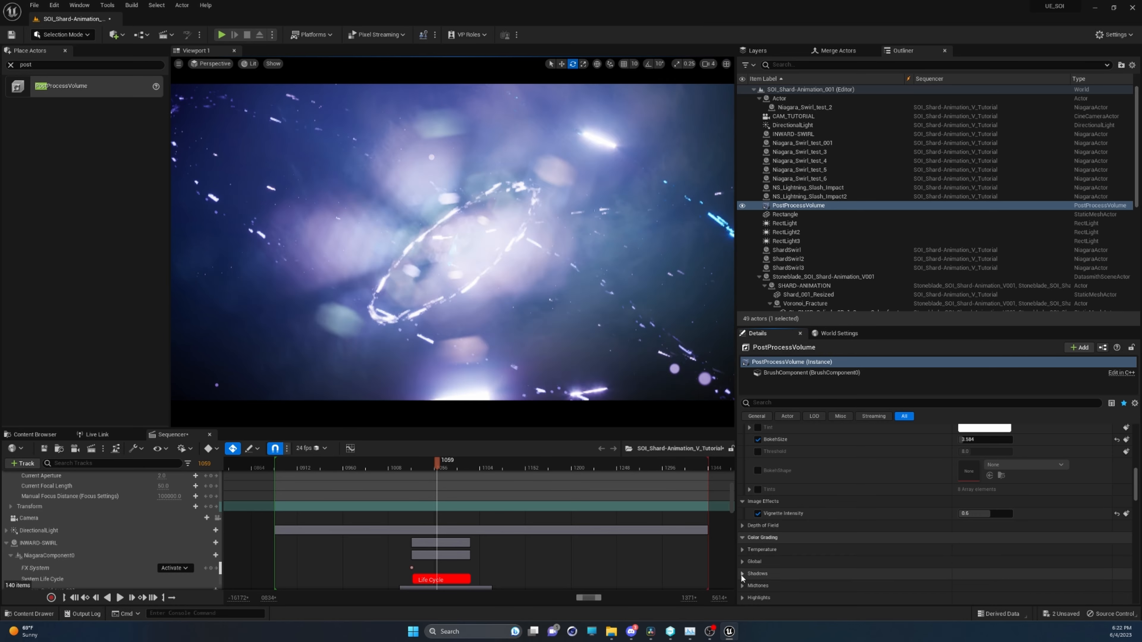
scroll(751, 561, "down", 2)
left_click(758, 558)
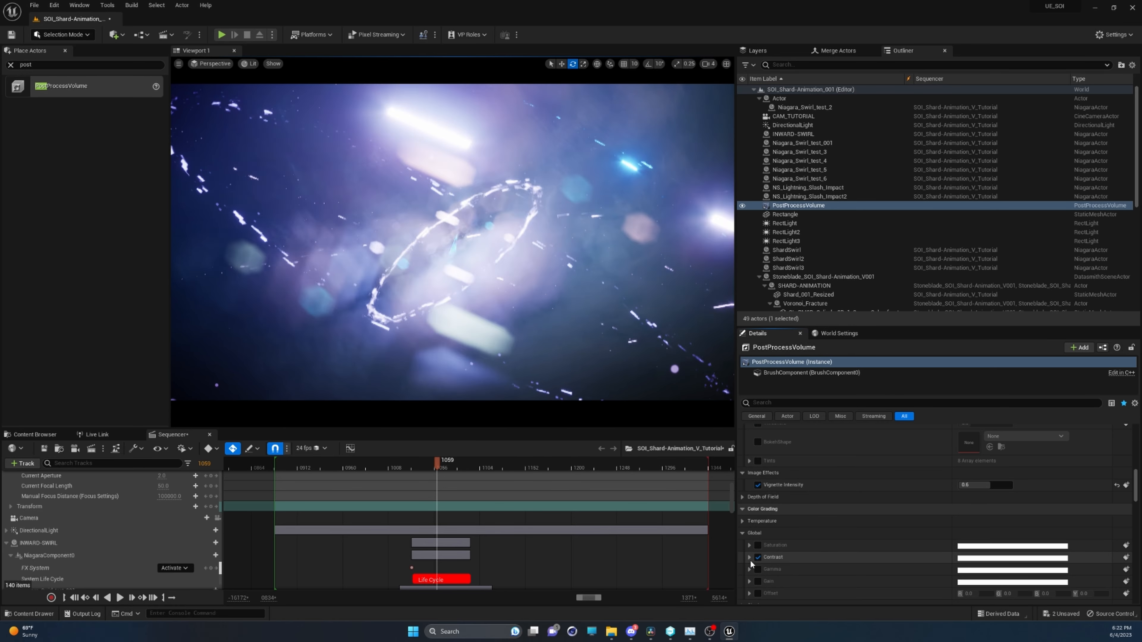
left_click(750, 558)
scroll(800, 576, "down", 3)
left_click_drag(849, 582, 866, 582)
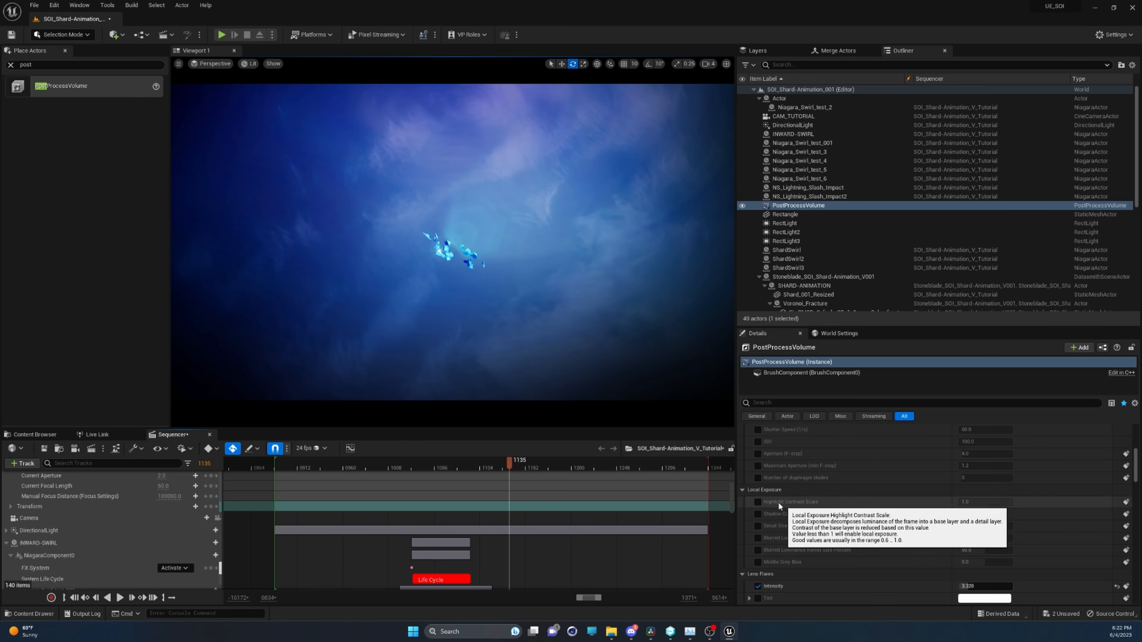
With the sequence at frame 1078, set the Lens Flares BokehSize to 32 and lower the Intensity to about 0.512.
scroll(786, 524, "down", 2)
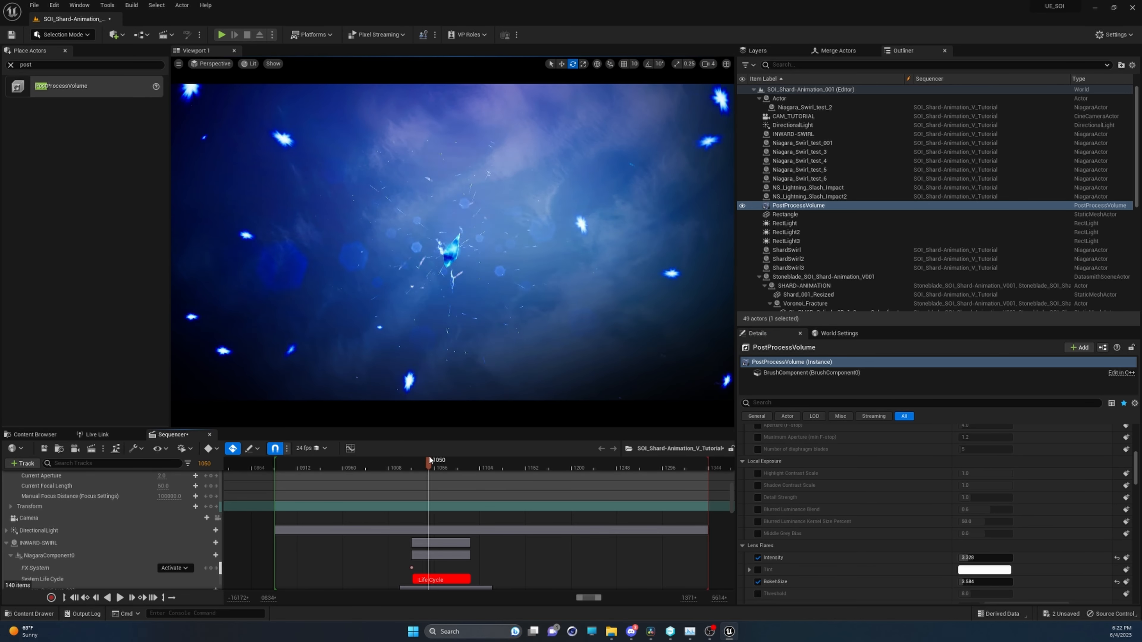
left_click_drag(457, 458, 455, 458)
scroll(925, 547, "down", 3)
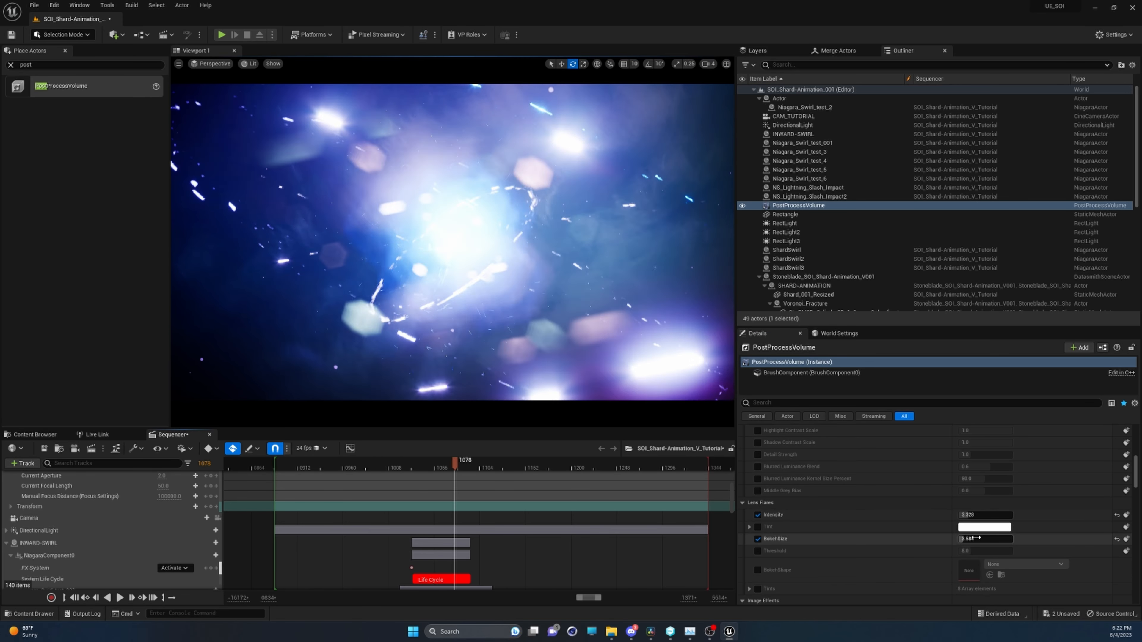
left_click_drag(977, 541, 987, 541)
type("32")
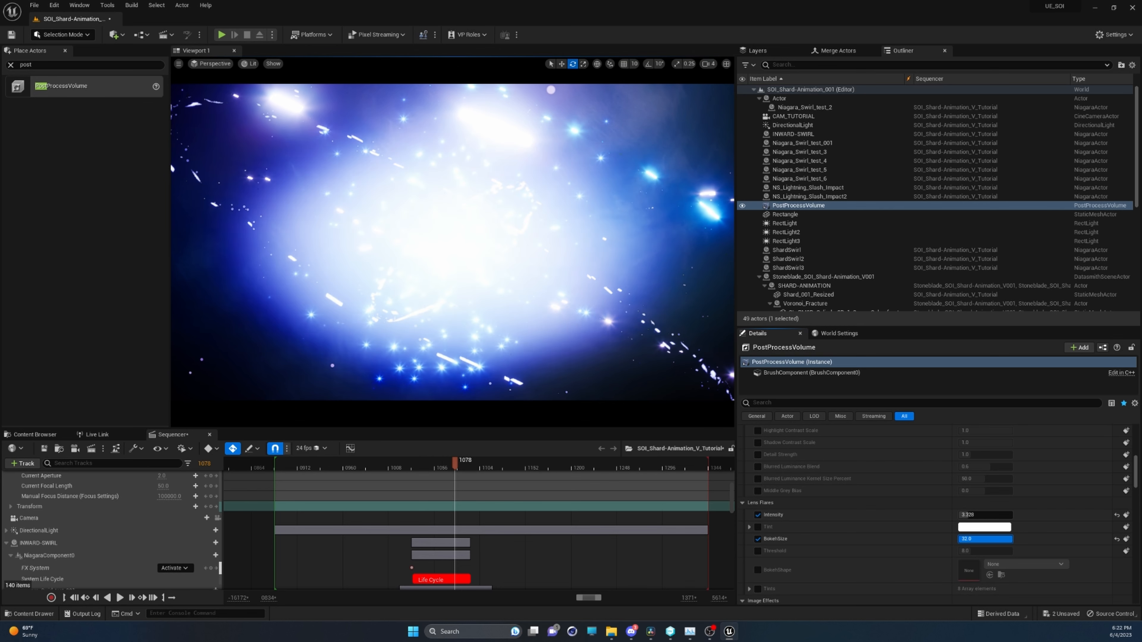
key("Return")
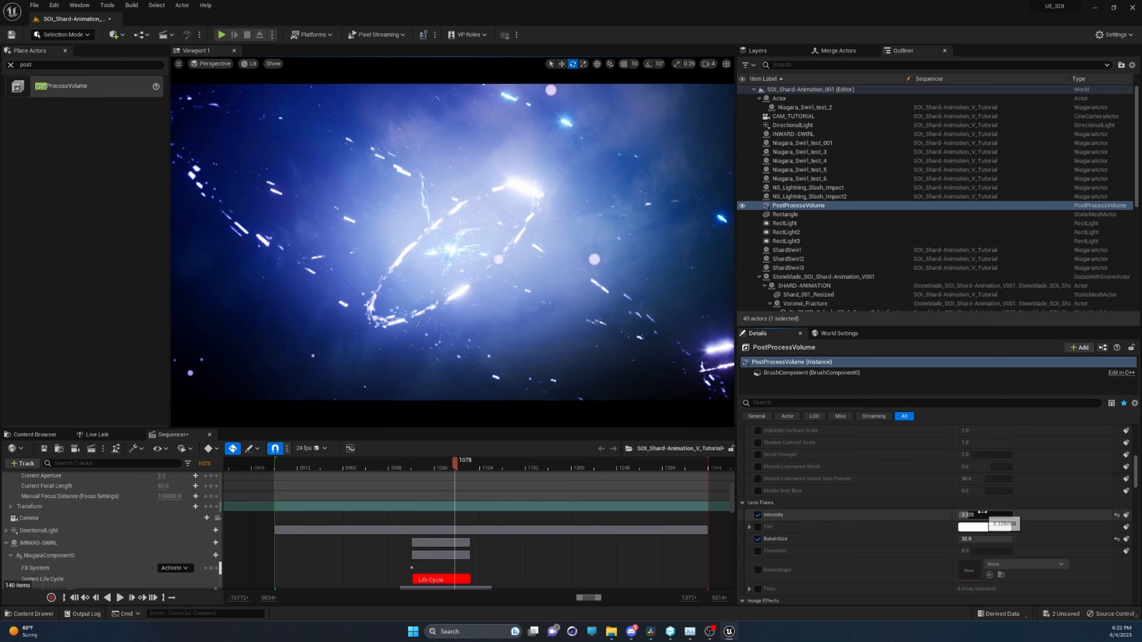
left_click_drag(972, 515, 966, 515)
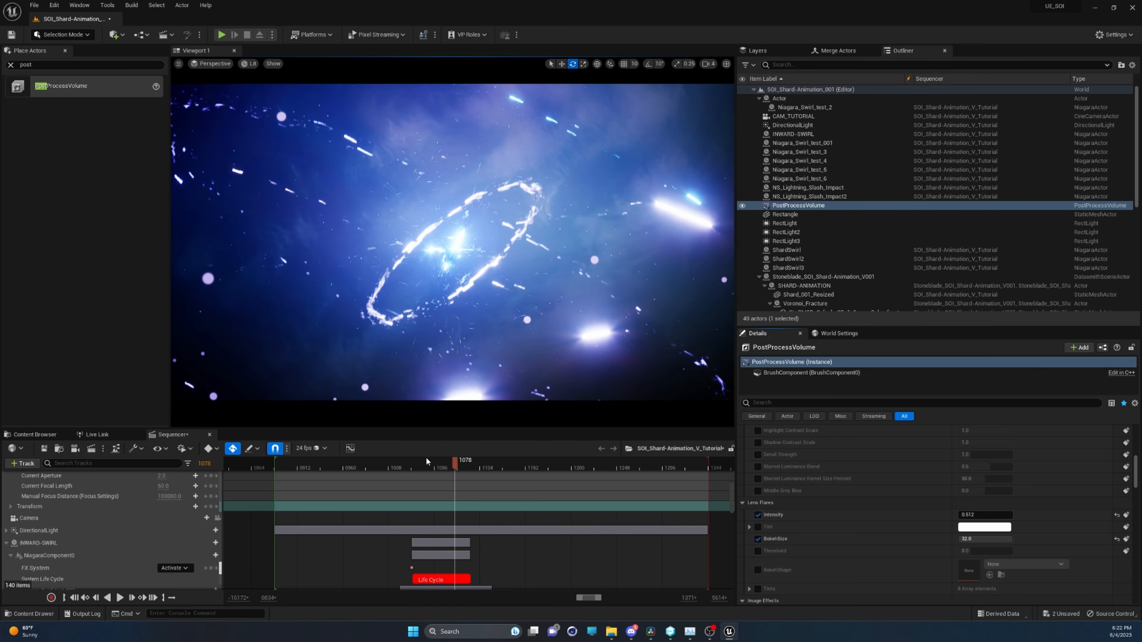
left_click(397, 467)
key("Up")
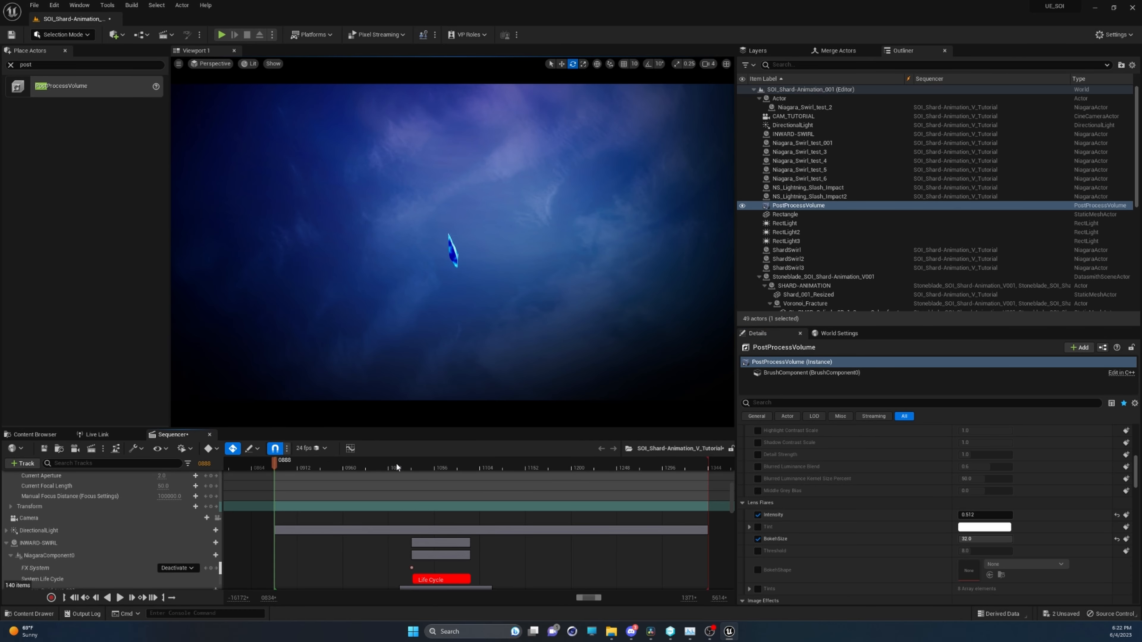
Play the sequence, move to frame 1067 and set the PostProcessVolume's Lens Flares Intensity to 0.
key("space")
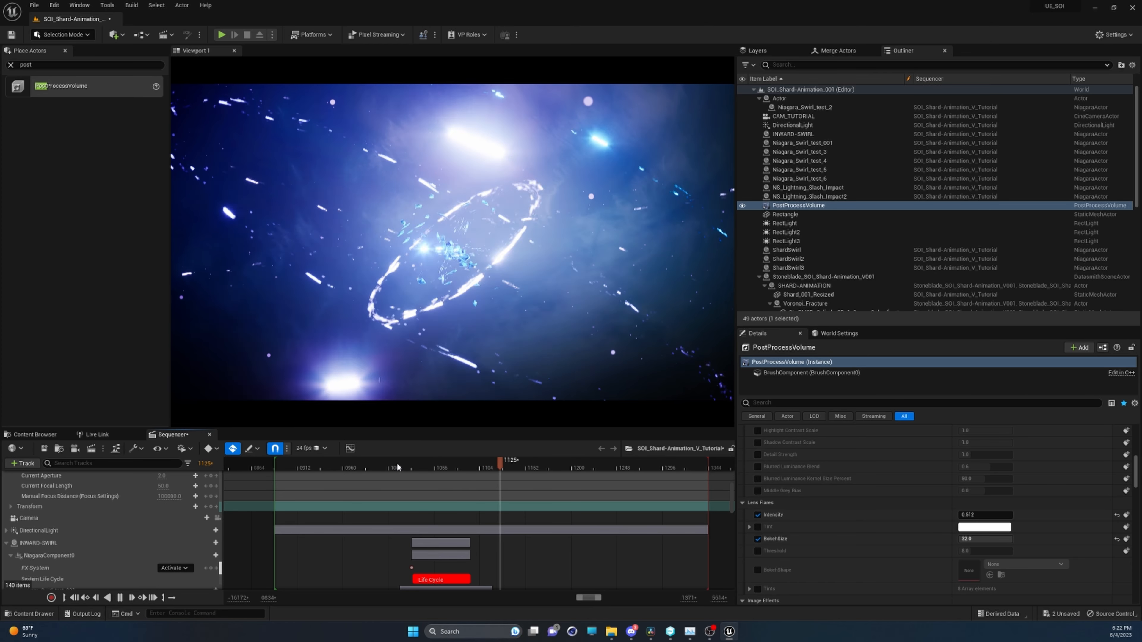
left_click(445, 467)
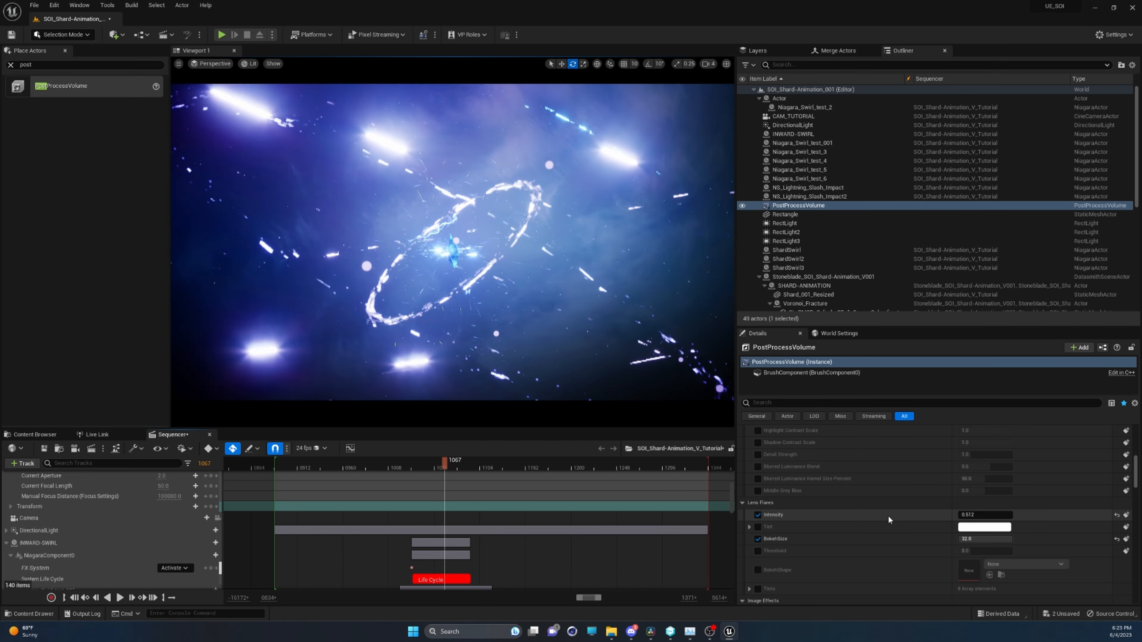
left_click(978, 515)
type("0")
key("Tab")
key("Tab")
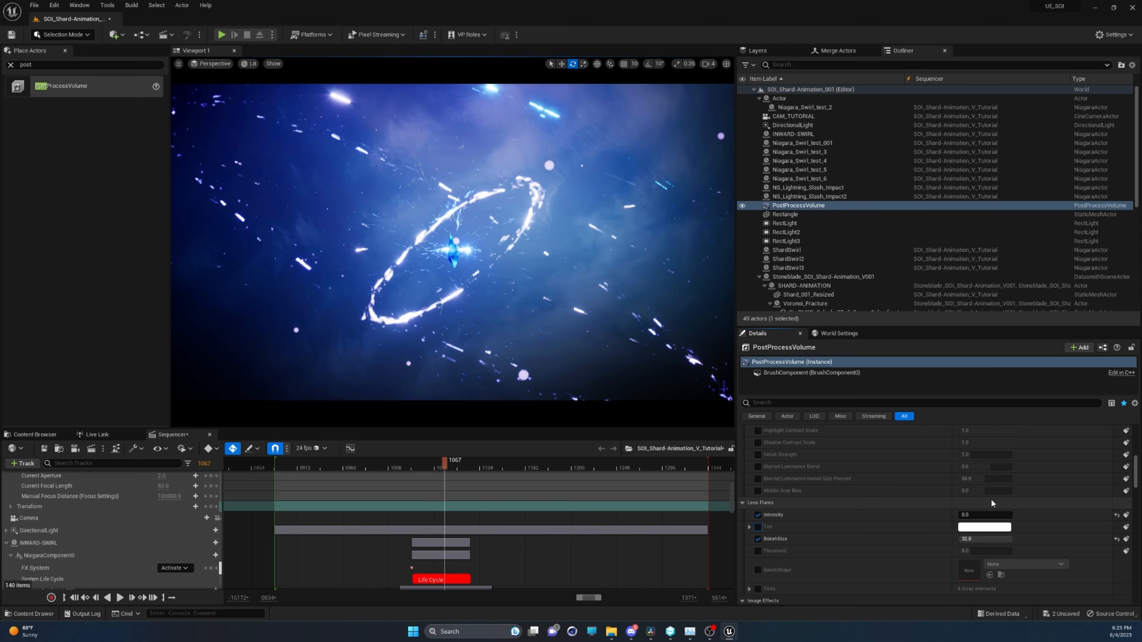
key("Tab")
type("0")
Keep the Bloom Method on Convolution and set the Bloom Intensity to 0.
scroll(878, 502, "down", 5)
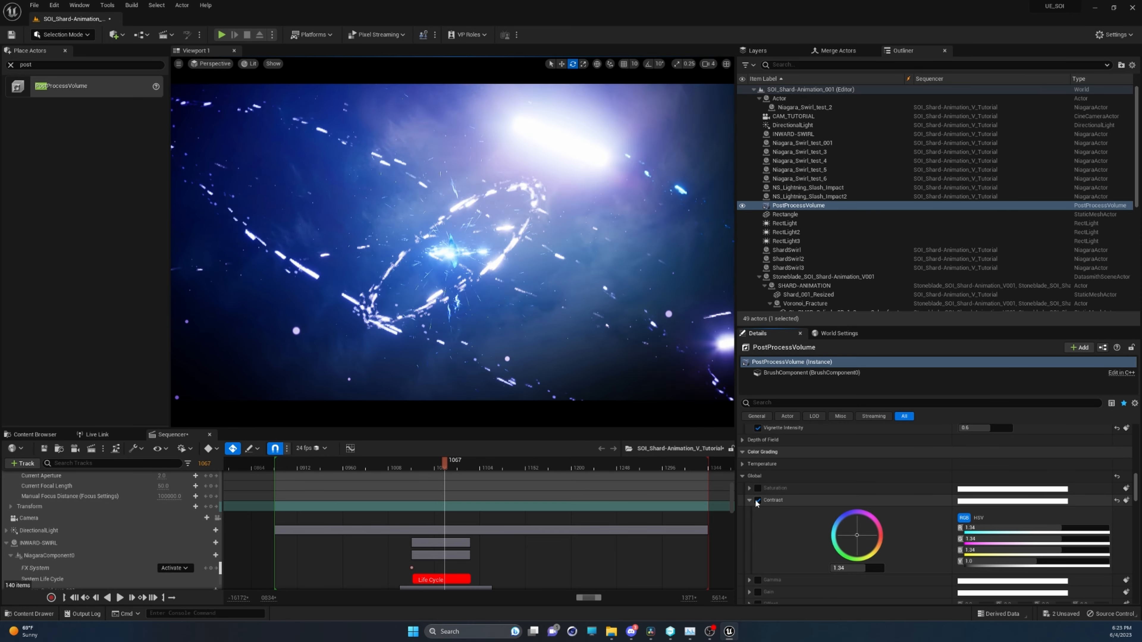
scroll(788, 513, "up", 4)
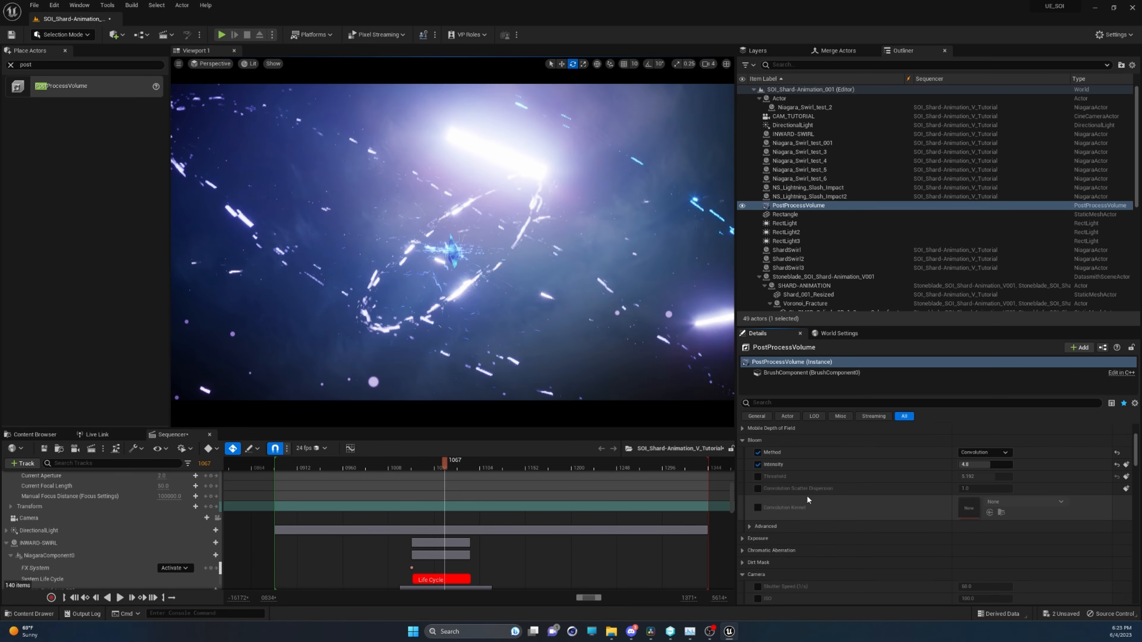
scroll(807, 496, "up", 5)
left_click(983, 481)
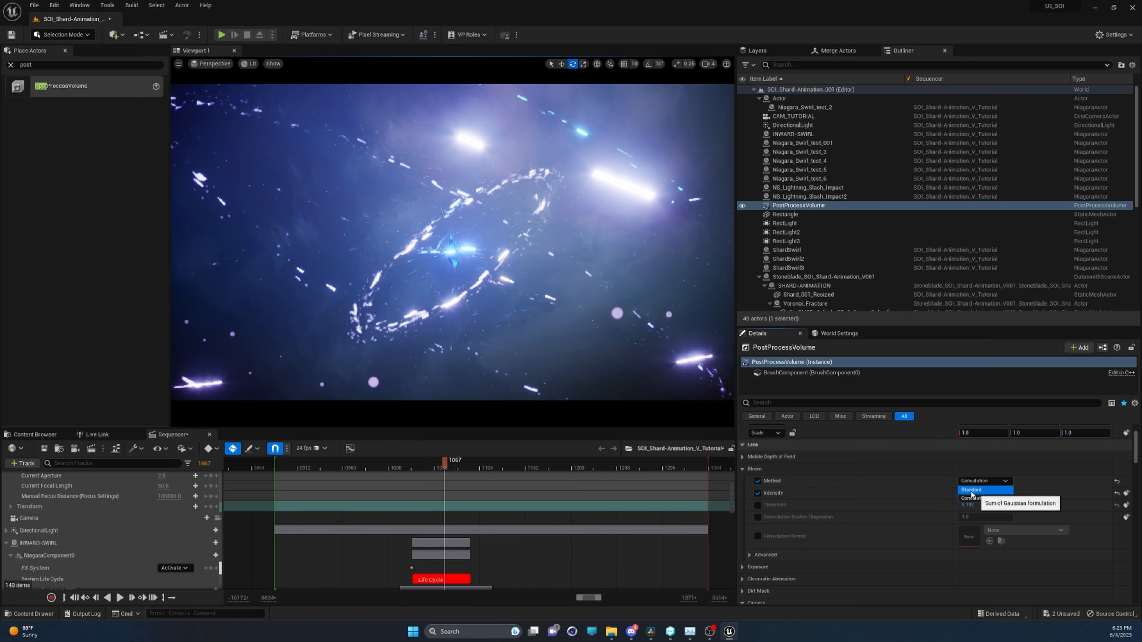
left_click(944, 485)
left_click_drag(977, 493, 917, 495)
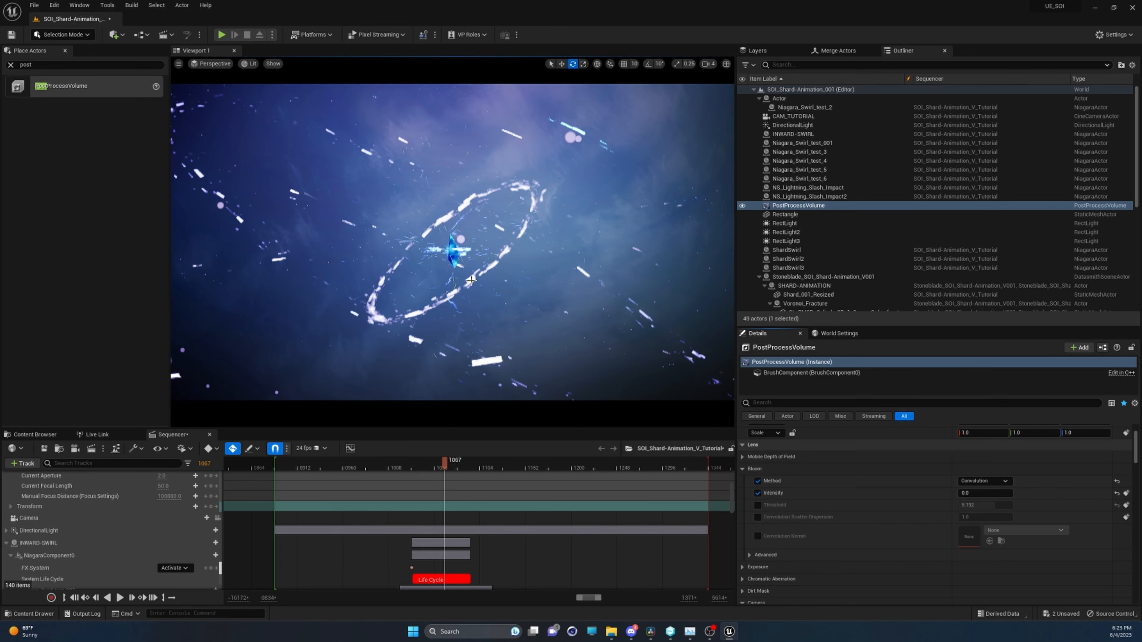
left_click(457, 294)
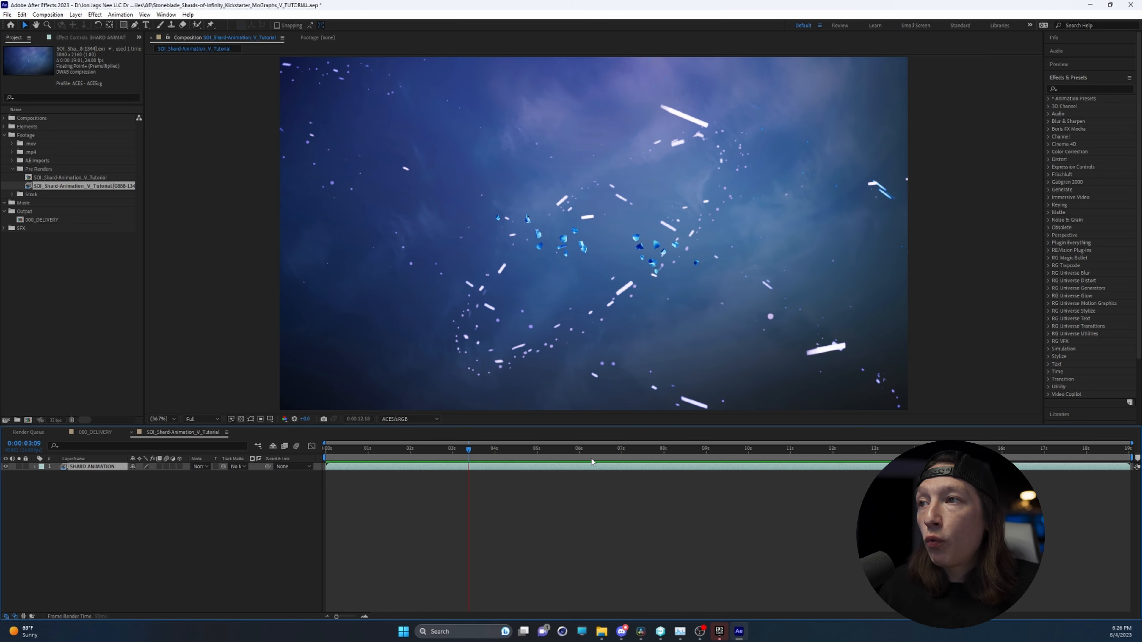
In After Effects, search the effects for GLOW, apply the Stylize Glow effect to the SHARD ANIMATION layer, and move to 0:00:05:12.
left_click_drag(568, 456, 536, 459)
left_click(485, 497)
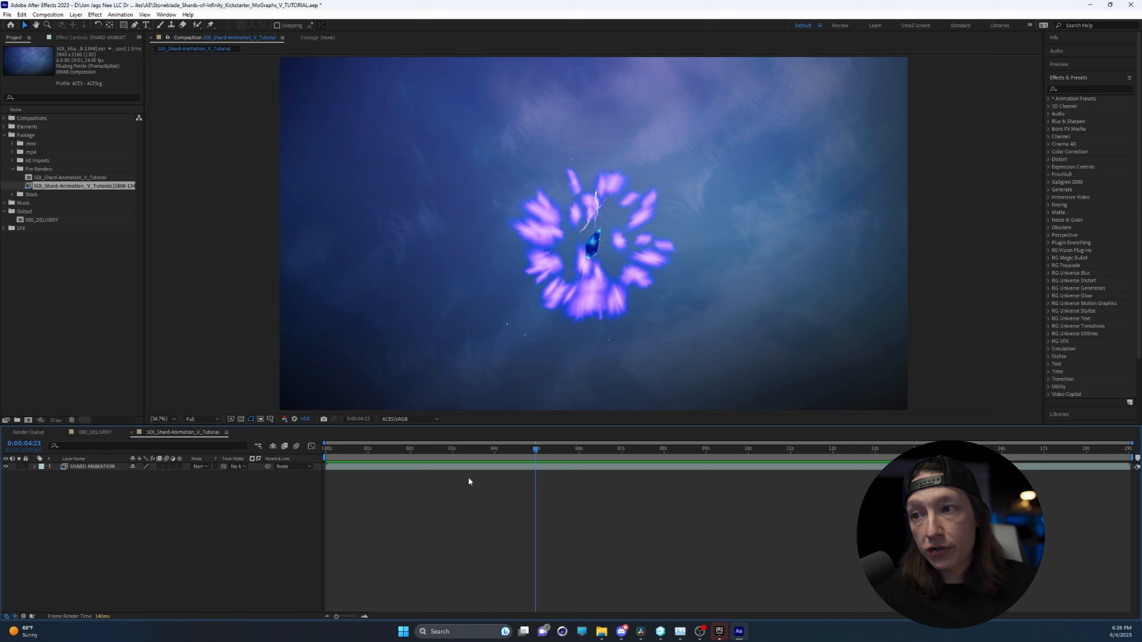
left_click(510, 467)
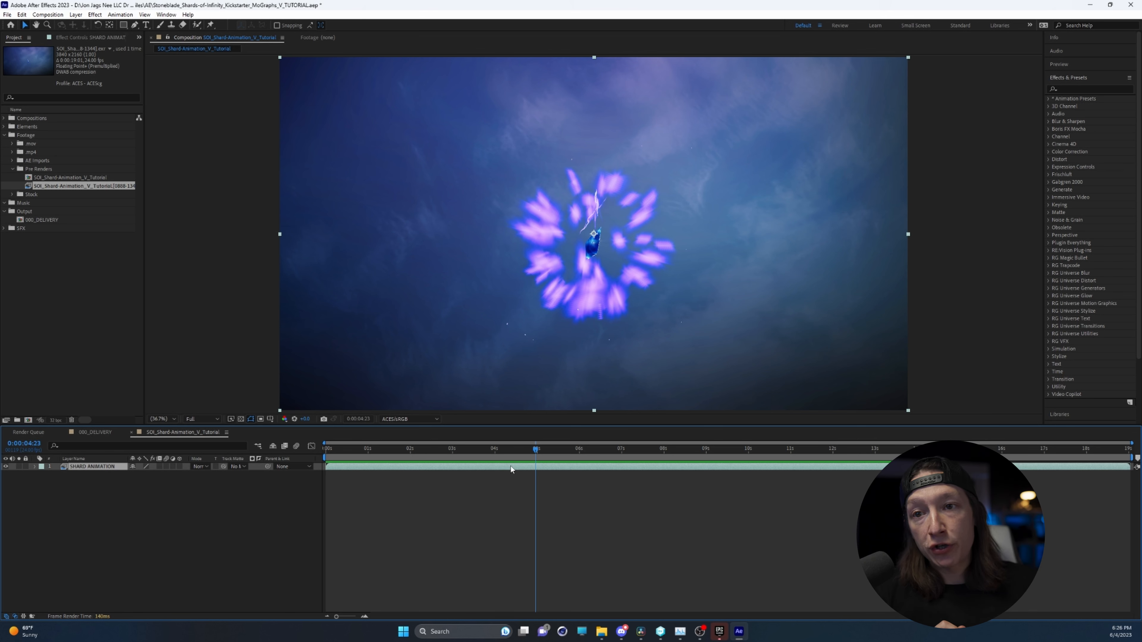
left_click(1081, 88)
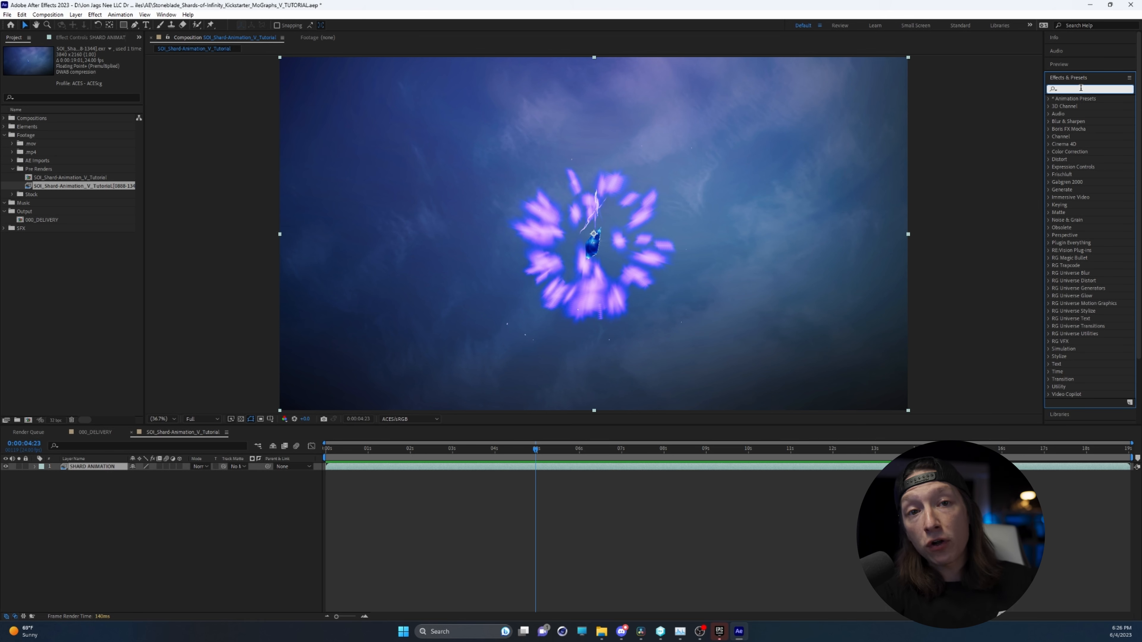
type("GLOW")
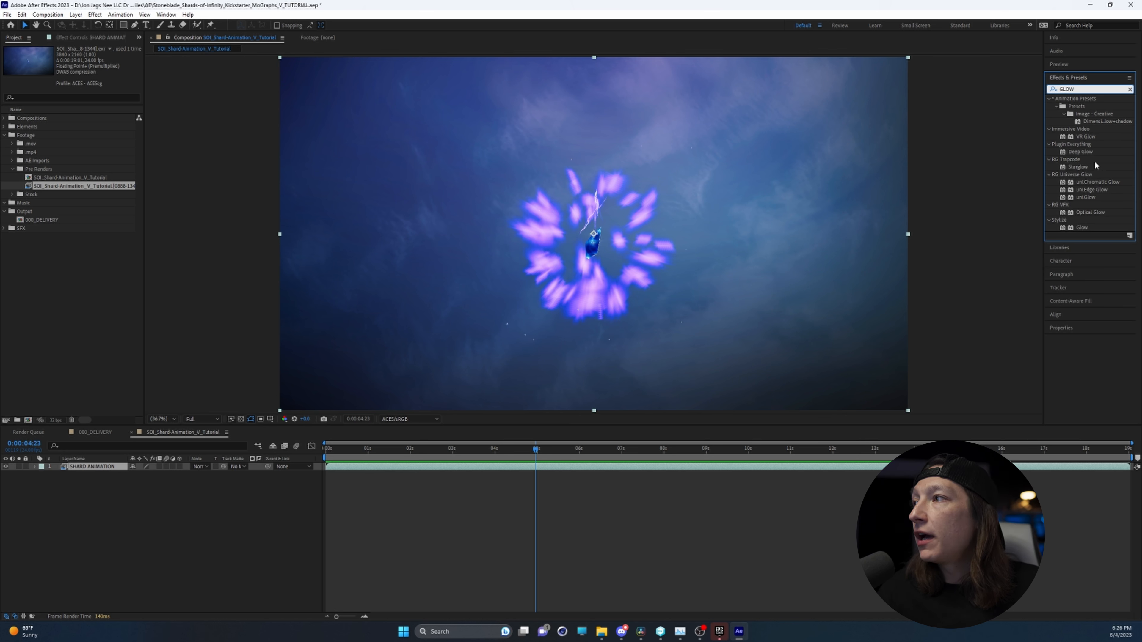
left_click_drag(1082, 231, 1057, 270)
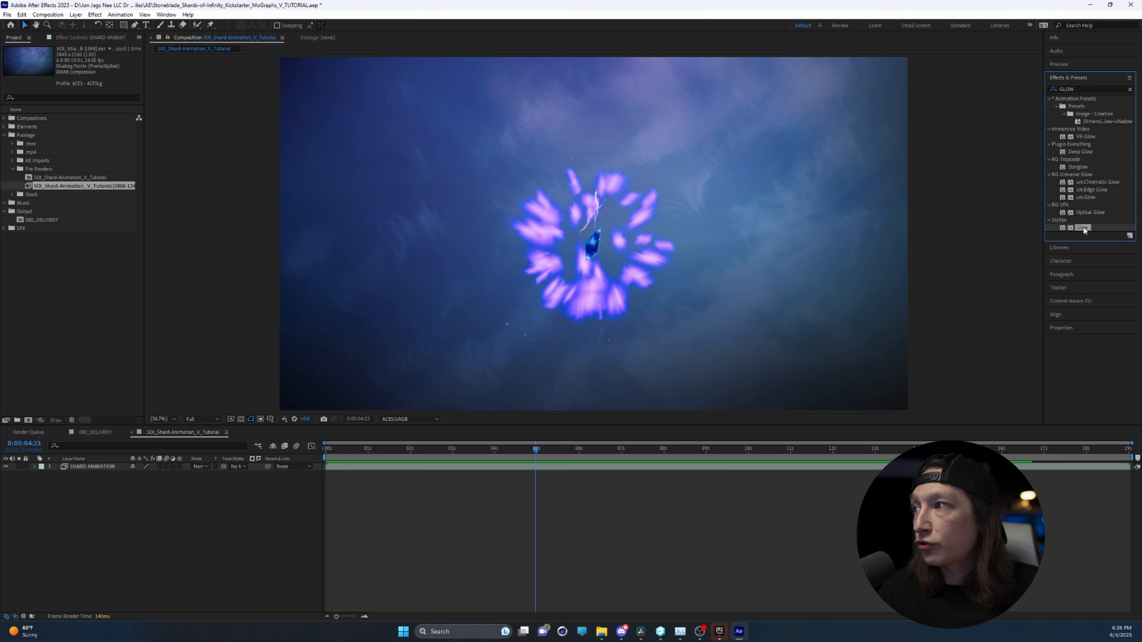
left_click_drag(1084, 231, 558, 448)
key("Caps_Lock")
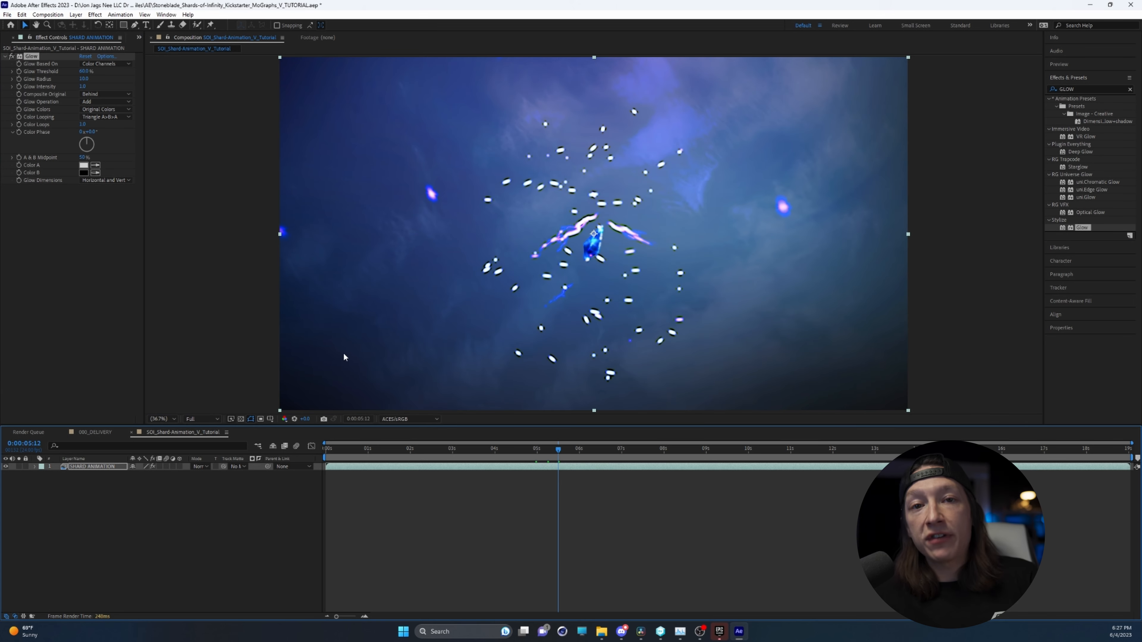
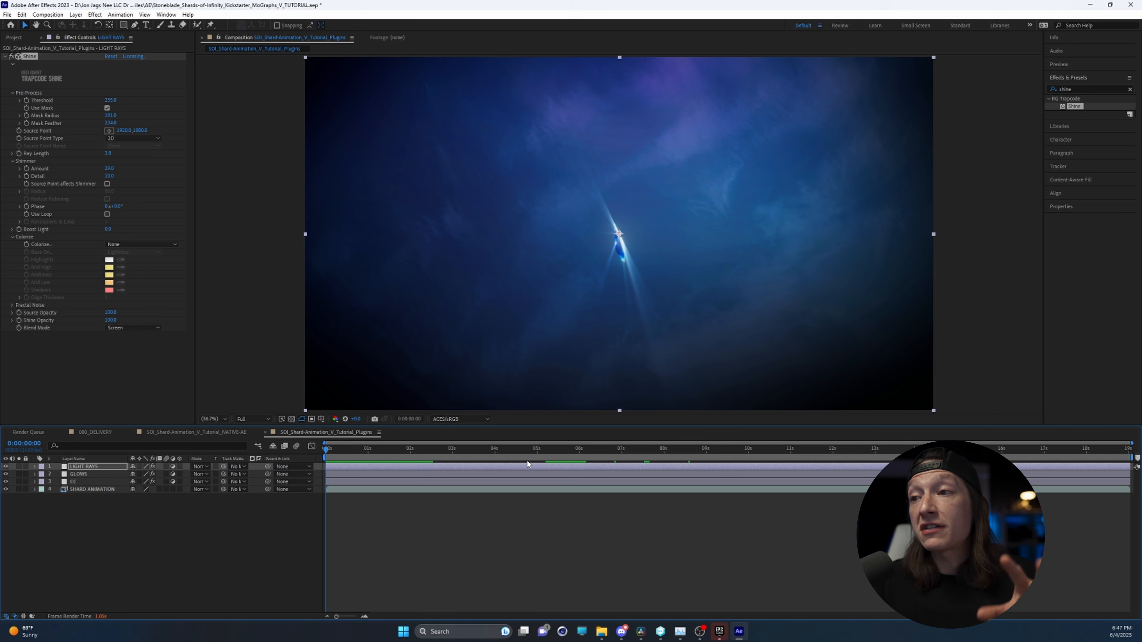
Reduce the plugin composition's preview resolution to Quarter and play it from about 0:00:06:03.
left_click(556, 457)
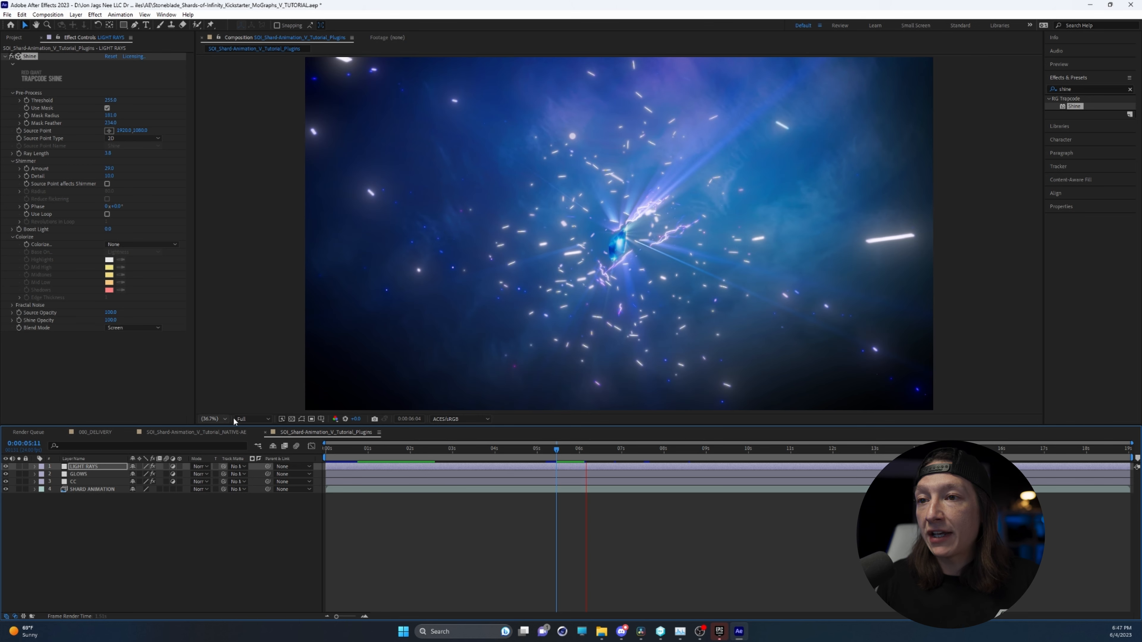
left_click(247, 419)
left_click(249, 471)
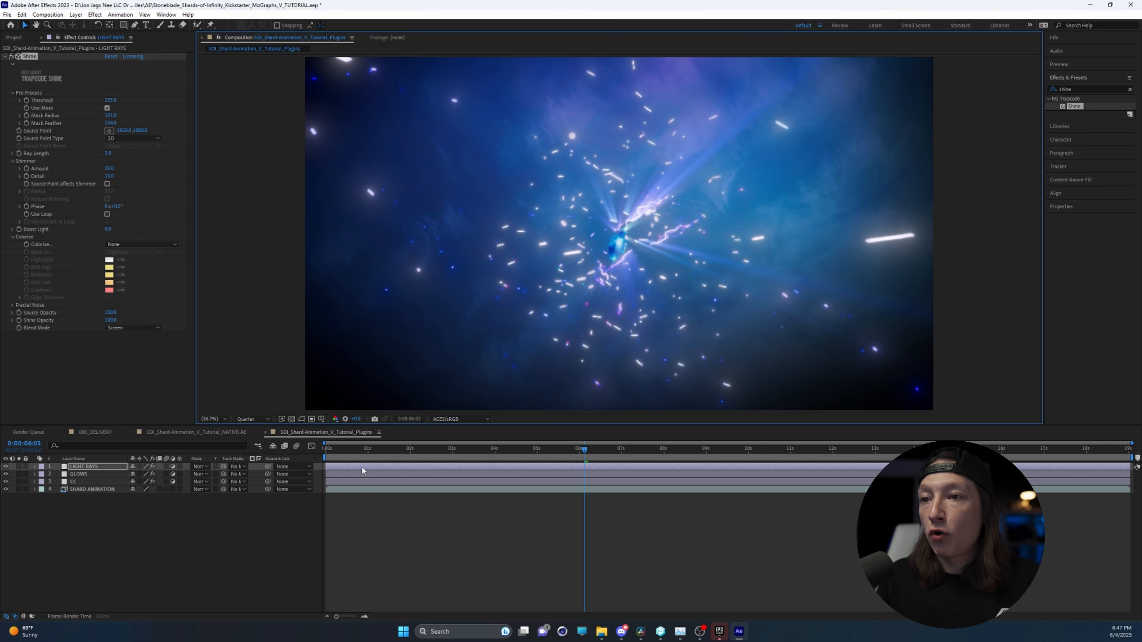
key("space")
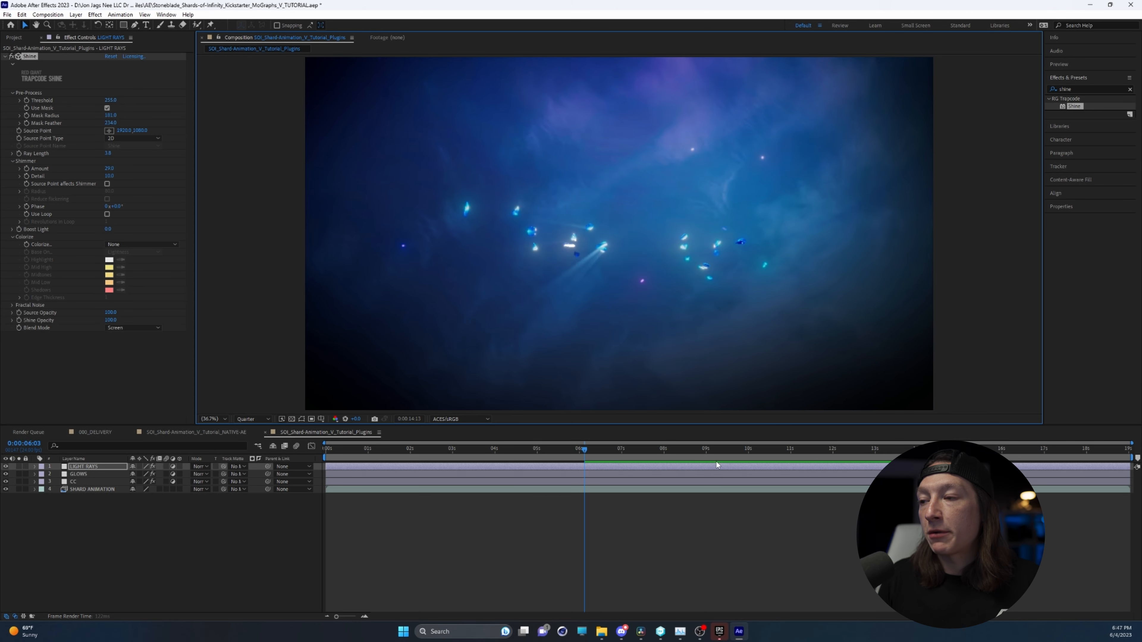
Replay the light-ray burst from about 0:00:06:05 and switch the preview resolution to Half.
left_click(659, 449)
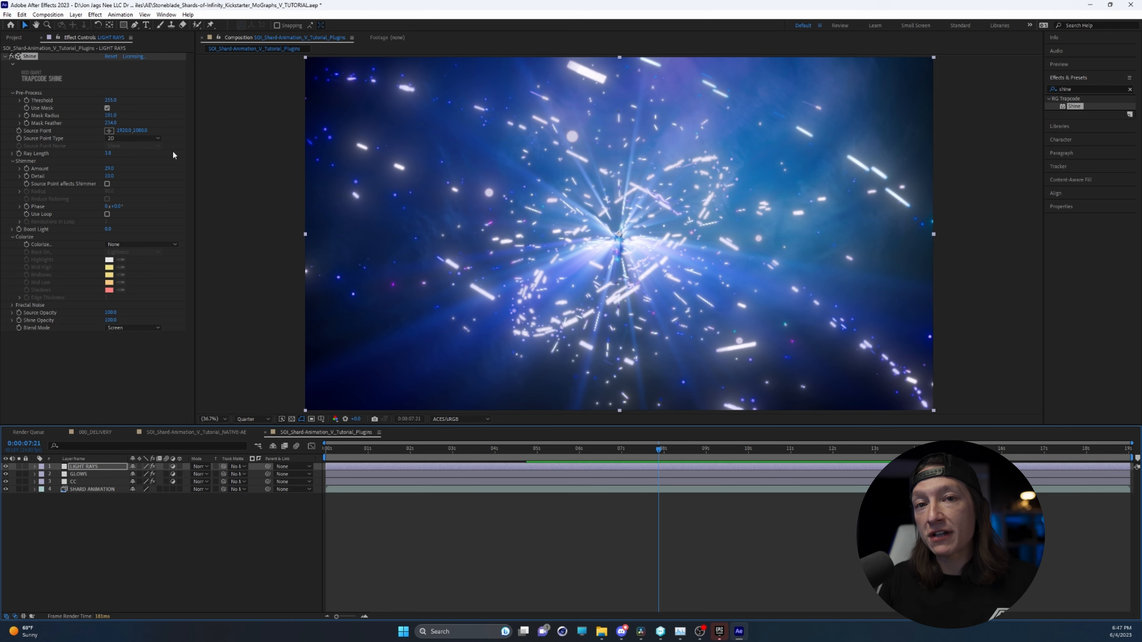
left_click(589, 452)
key("space")
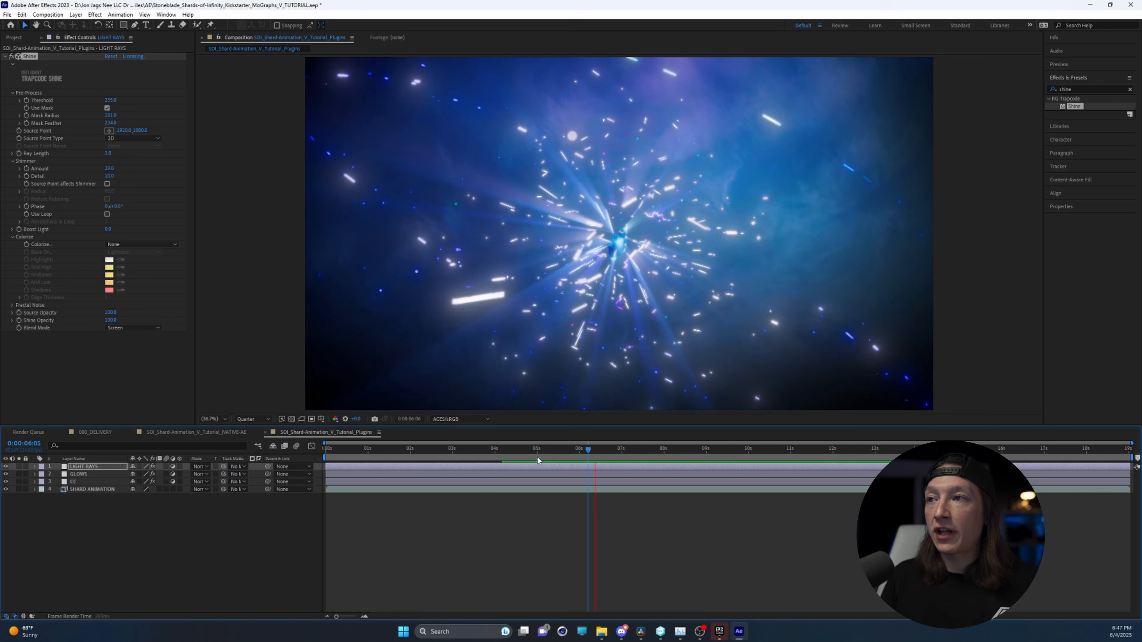
left_click(253, 419)
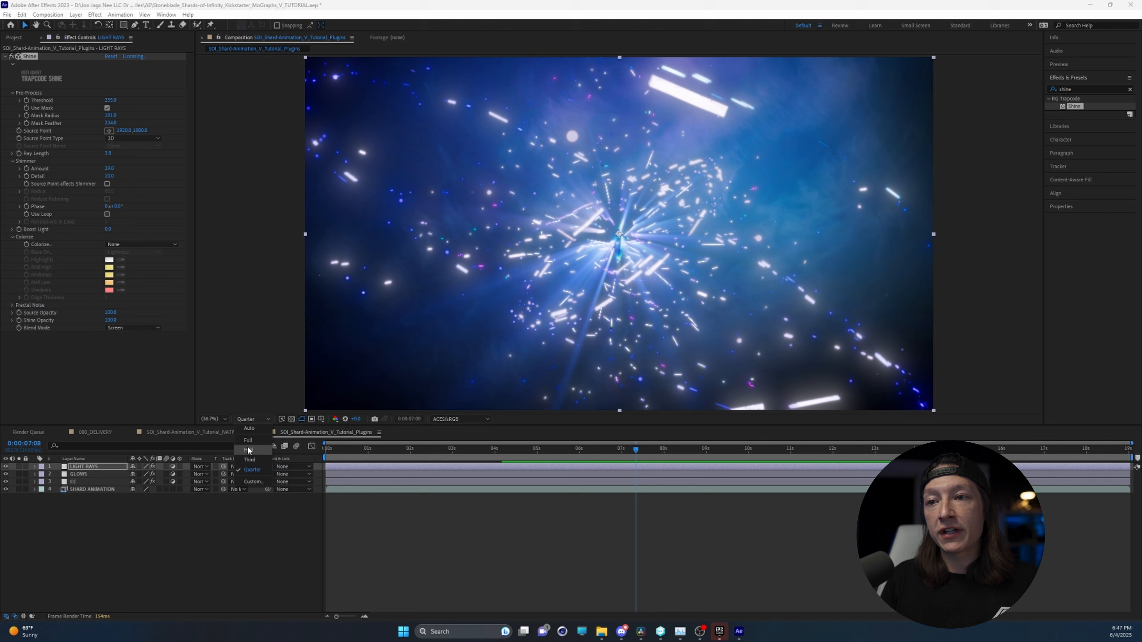
left_click(541, 452)
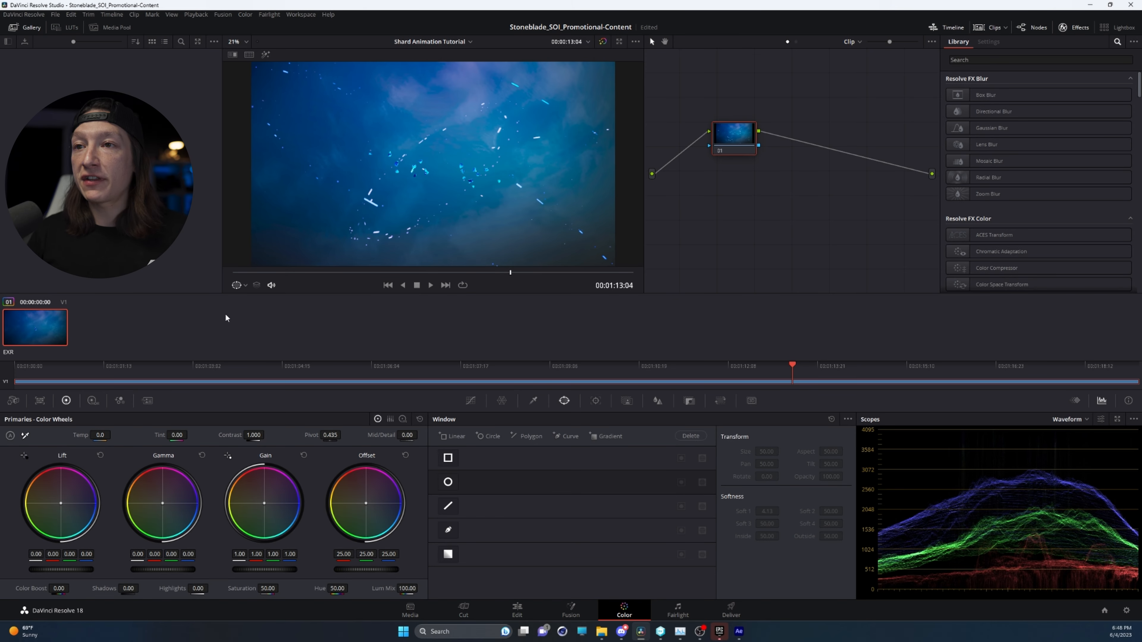
In DaVinci Resolve, play the clip from its start to 00:01:02:13 and shape node 01's custom curve into a gentle S-curve.
key("Home")
key("space")
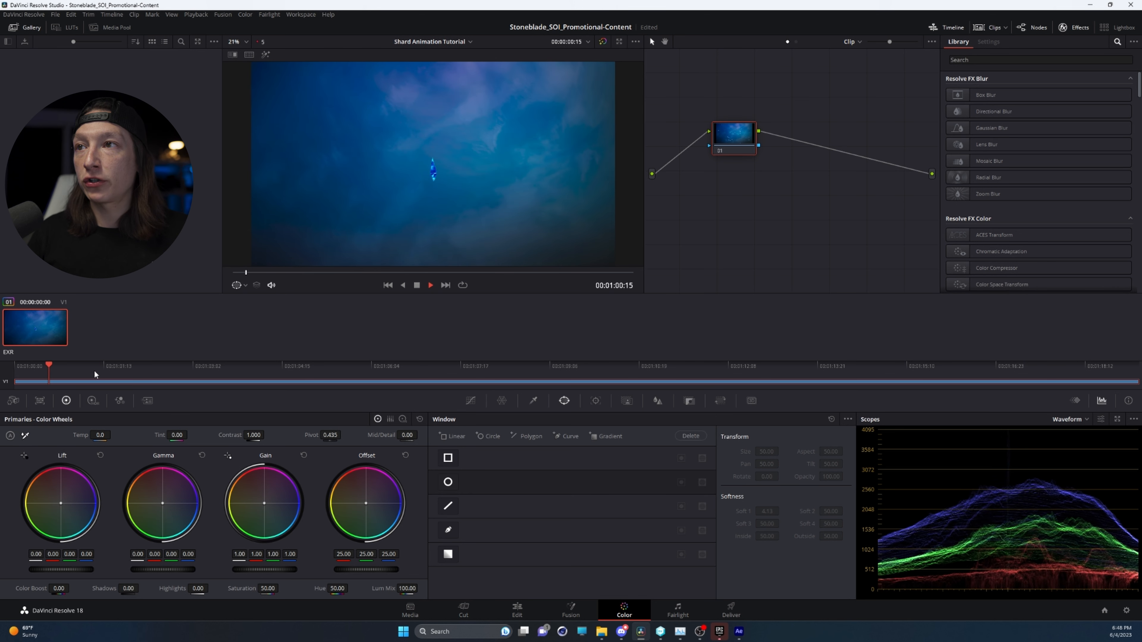
key("space")
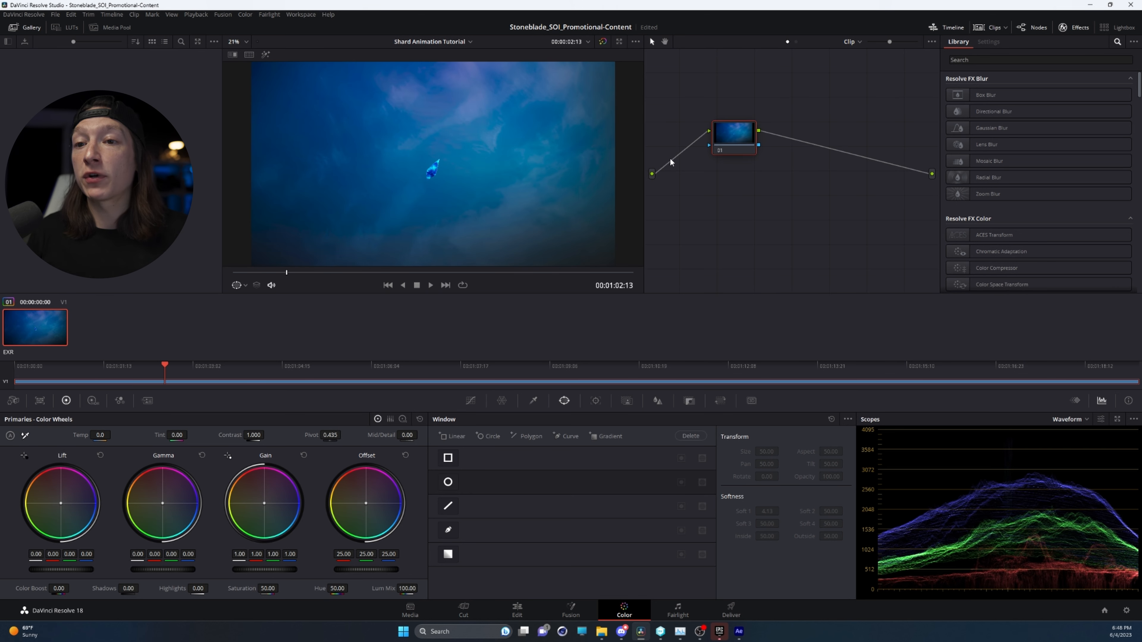
left_click(470, 400)
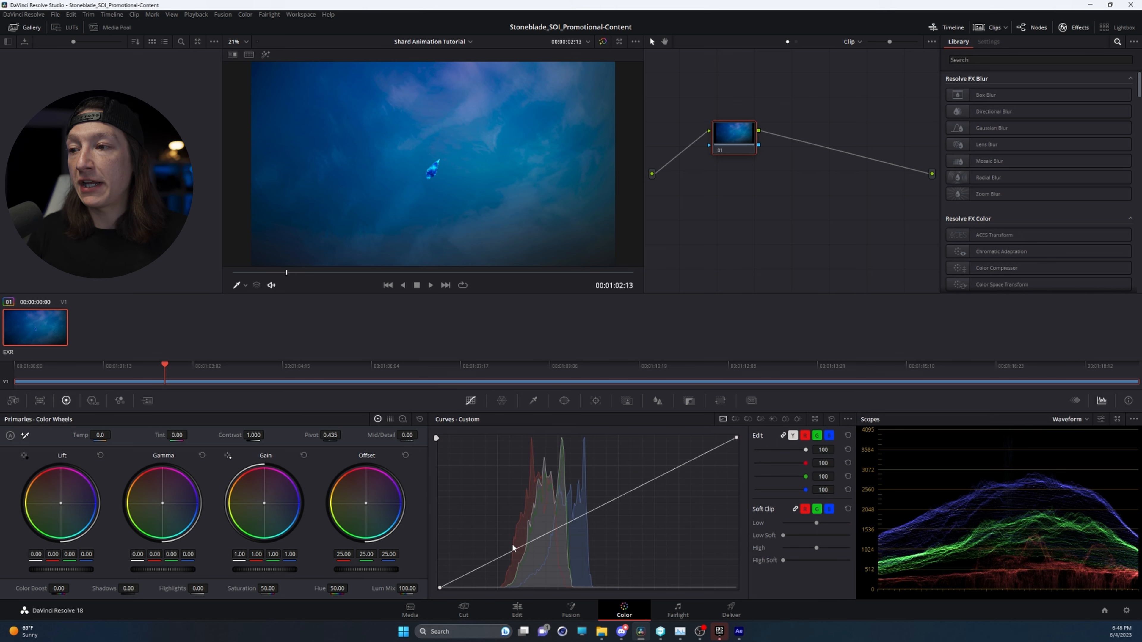
left_click_drag(513, 550, 511, 559)
left_click_drag(649, 484, 648, 479)
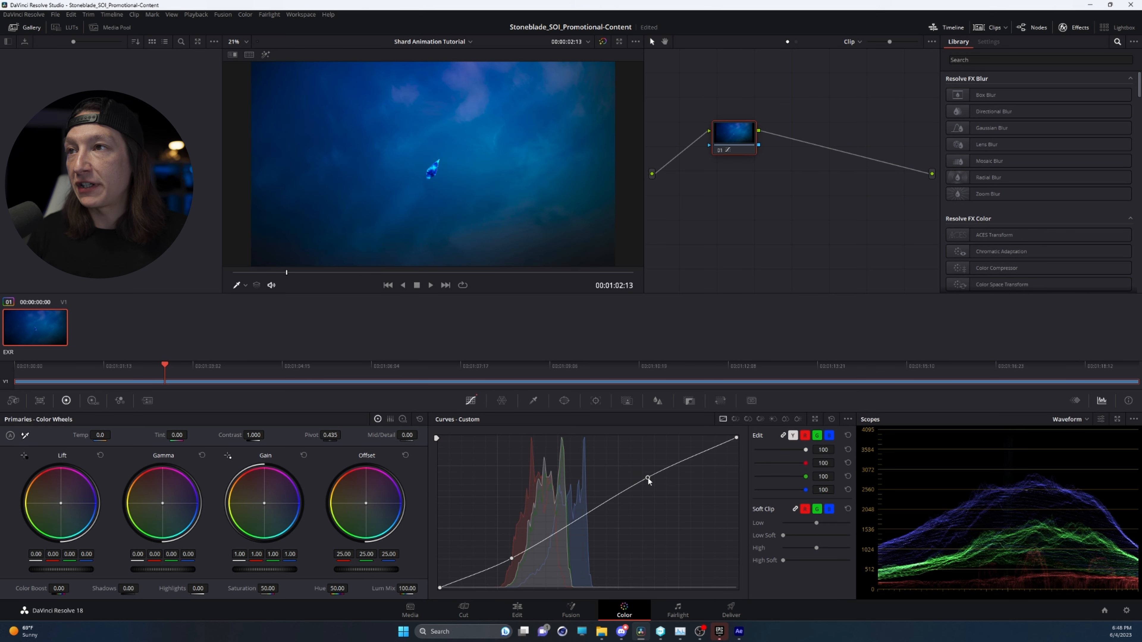
left_click_drag(729, 128, 708, 138)
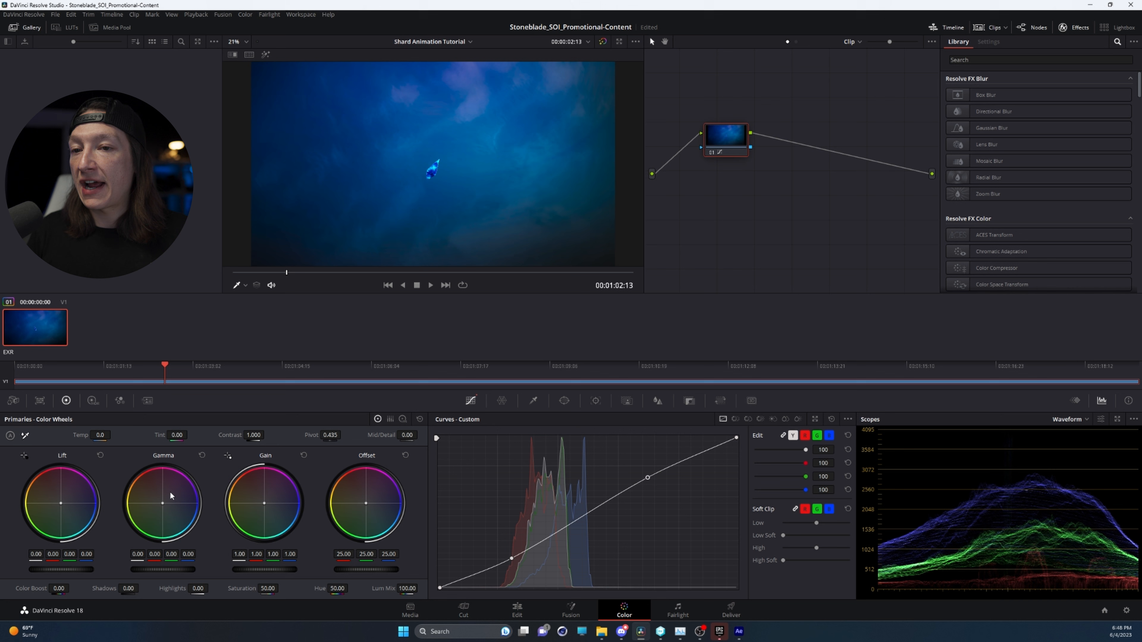
Set the master Lift to -0.03, Gamma to 0.03 and Gain to 1.03, and move the playhead to 00:01:09:04.
left_click_drag(61, 569, 43, 569)
left_click_drag(163, 570, 180, 570)
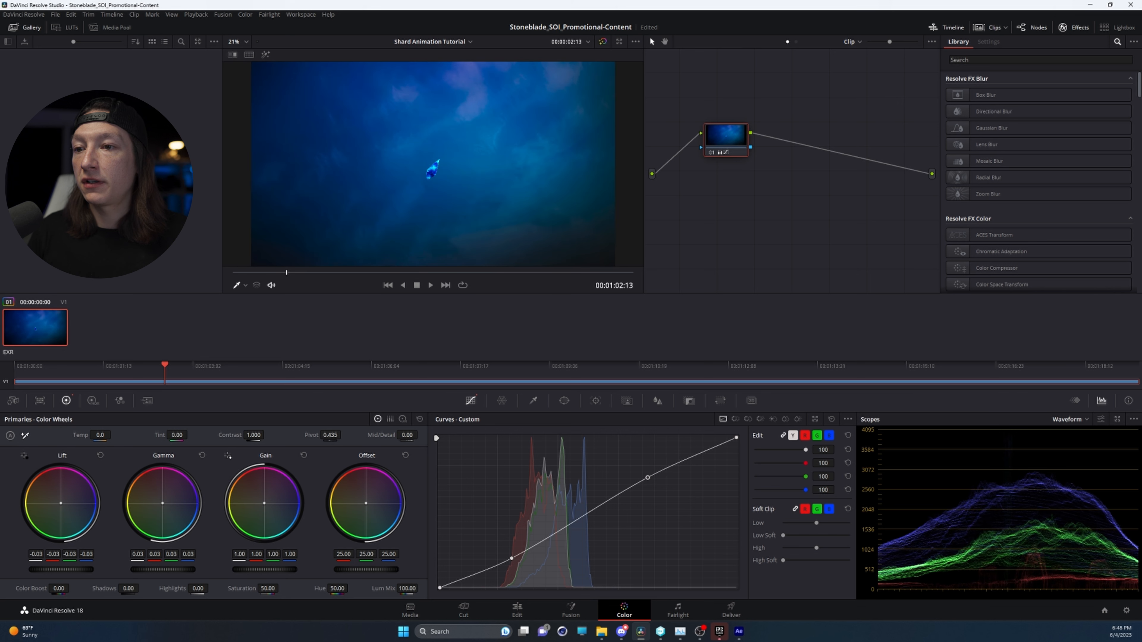
mouse_move(260, 570)
left_mouse_down()
mouse_move(292, 569)
mouse_move(271, 570)
left_mouse_up()
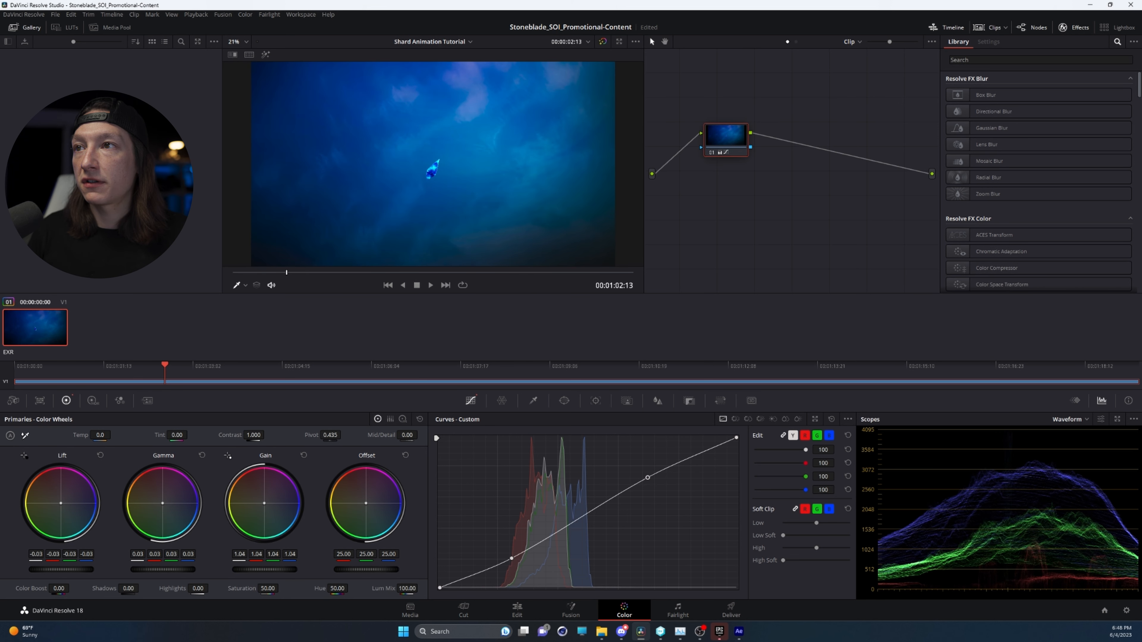
left_click_drag(267, 372, 556, 383)
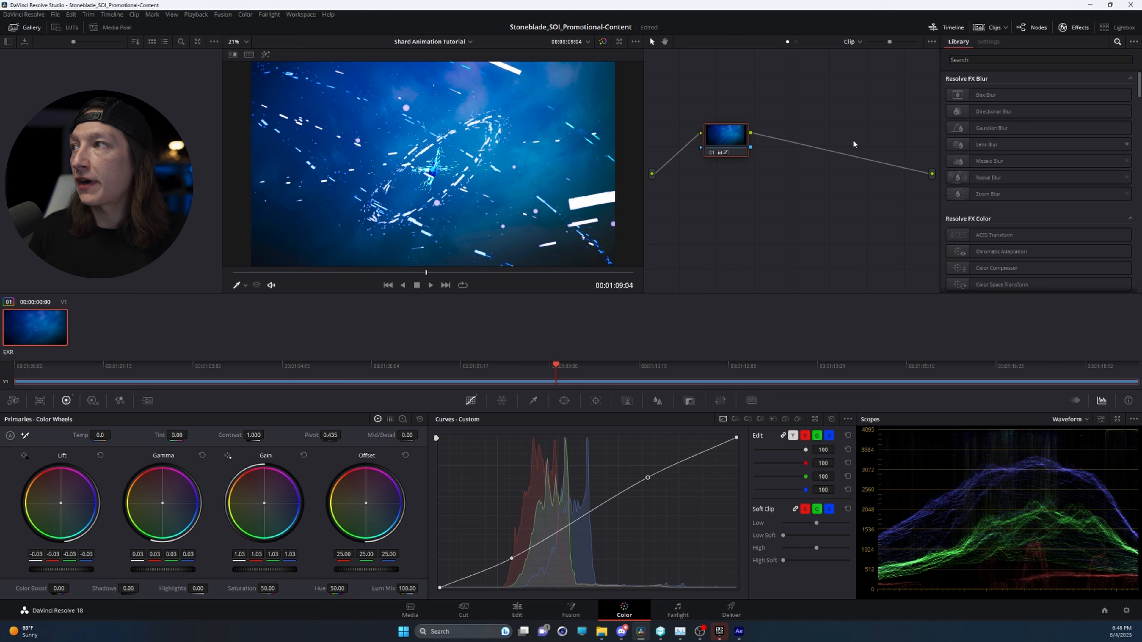
Add a serial node after node 01 and give it a circular window with edge softness of about 20.92.
left_click_drag(711, 132, 688, 137)
scroll(426, 167, "up", 5)
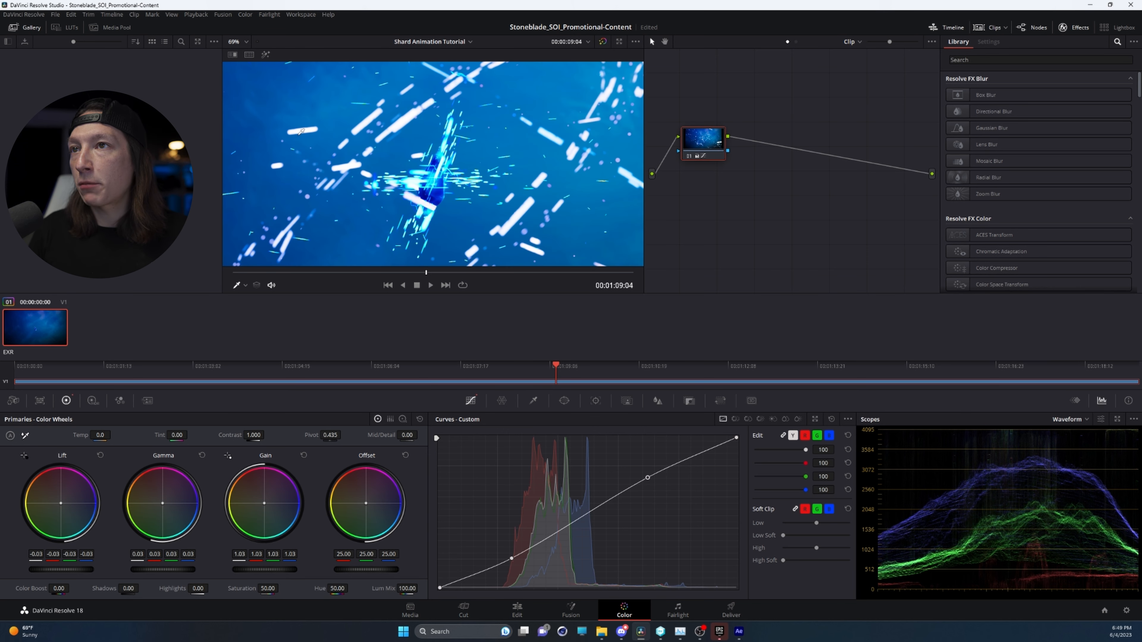
scroll(452, 174, "down", 4)
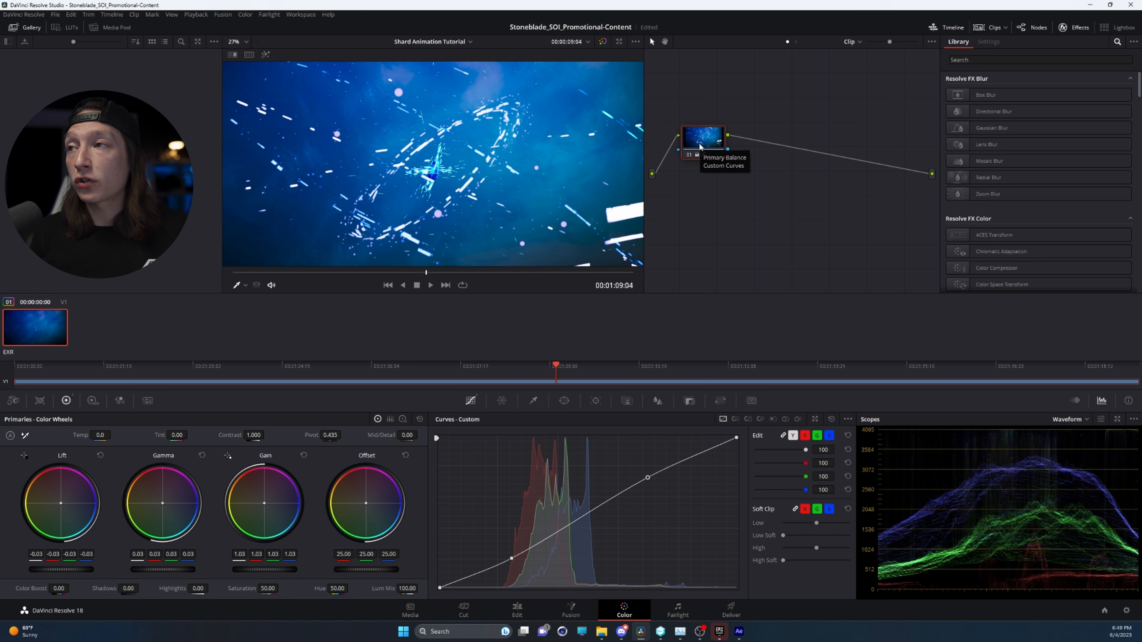
key("alt+s")
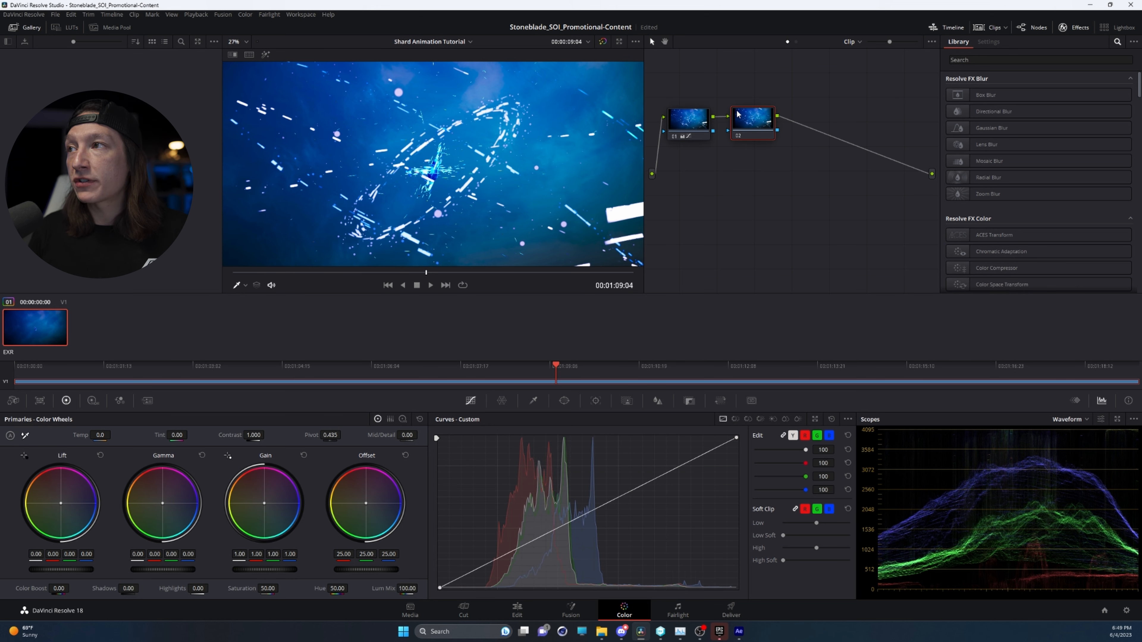
left_click(565, 401)
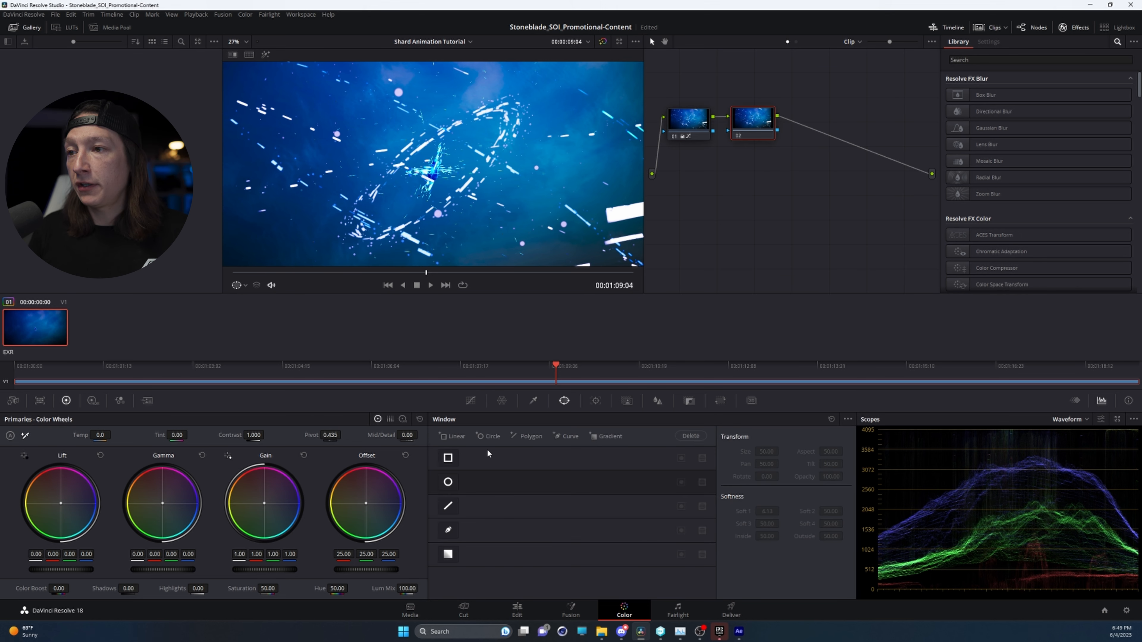
left_click(448, 482)
left_click_drag(511, 165, 573, 165)
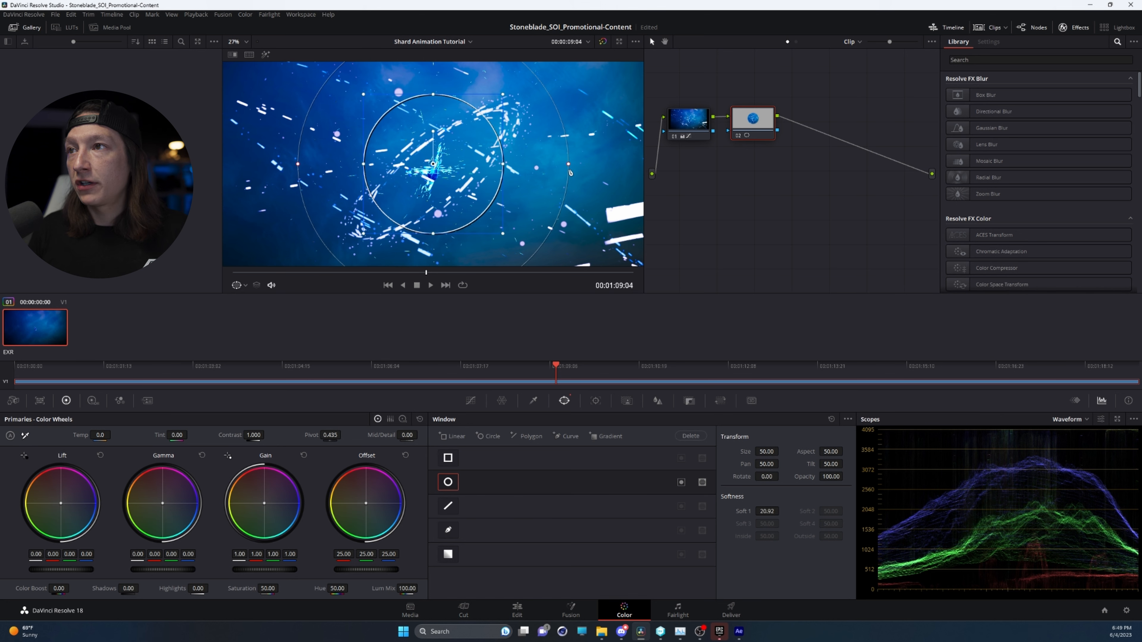
Stretch node 02's circular window into a wide ellipse spanning the frame, with size 58.77, aspect 72.80 and softness 35.04.
scroll(457, 165, "down", 1)
left_click_drag(490, 165, 629, 165)
left_click_drag(434, 105, 433, 63)
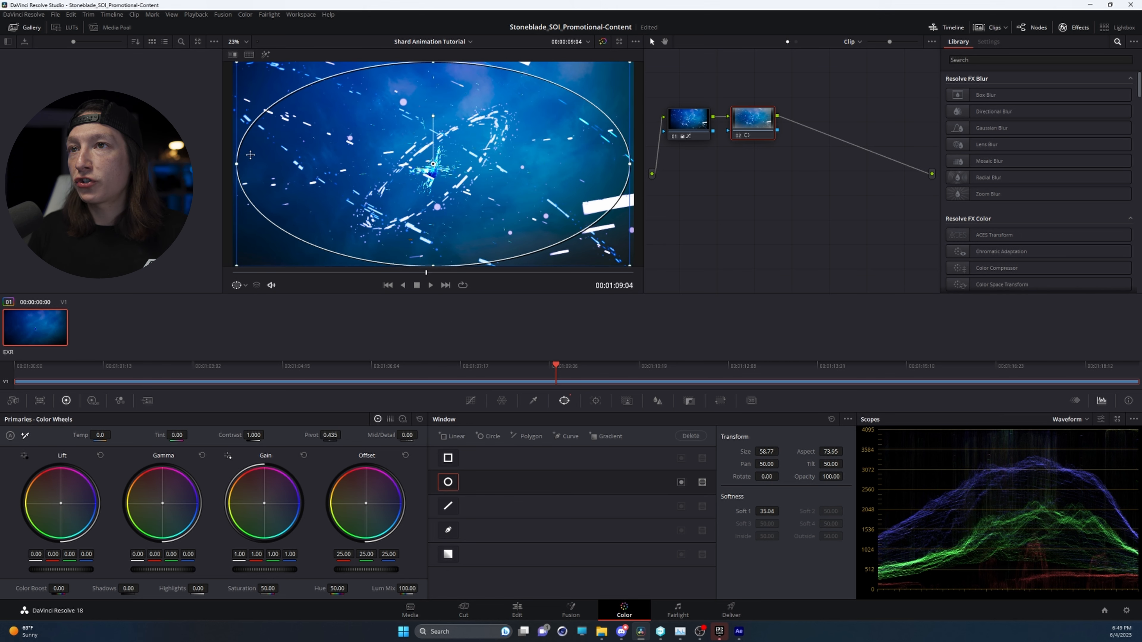
left_click_drag(239, 165, 245, 165)
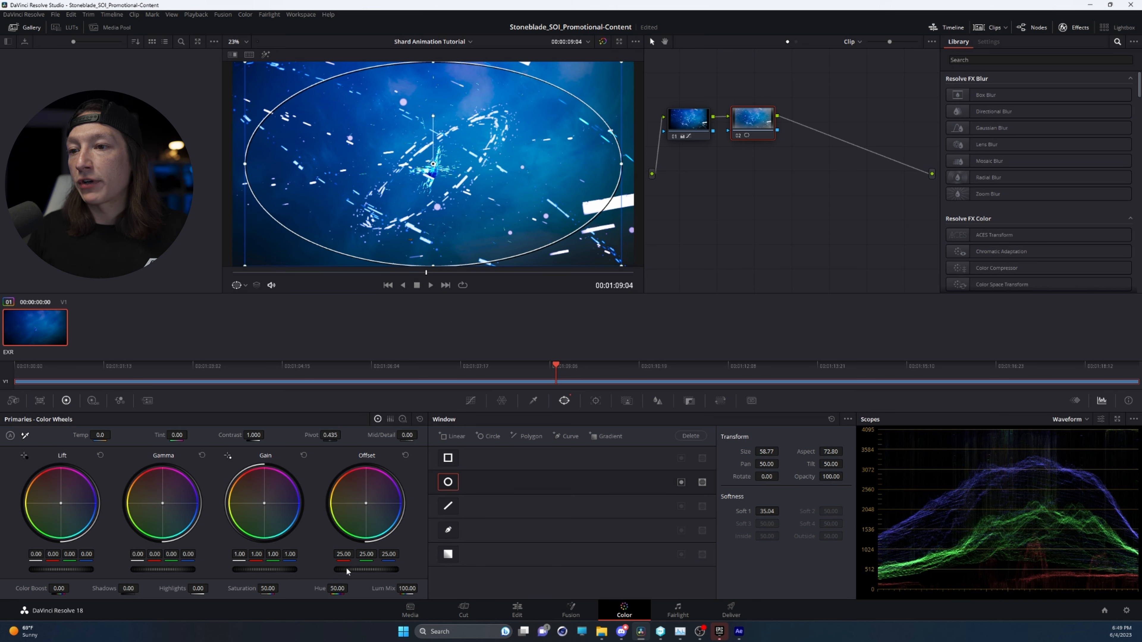
Set node 02's master Gain to 0.84 and invert its elliptical window to darken the frame's edges.
mouse_move(264, 570)
left_mouse_down()
mouse_move(236, 570)
mouse_move(248, 570)
left_mouse_up()
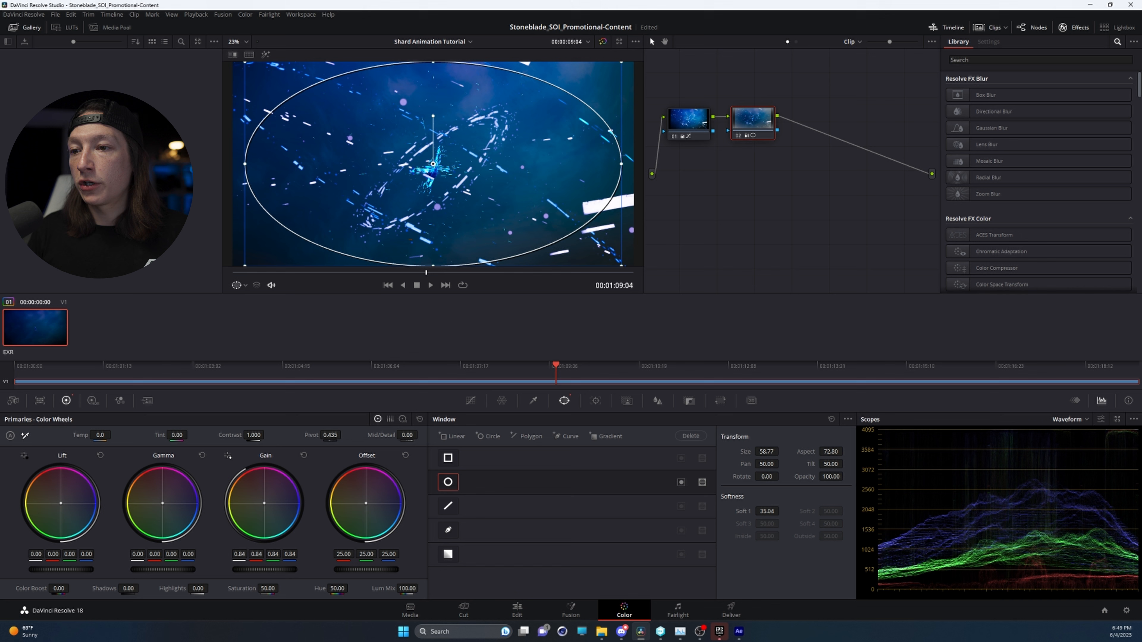
left_click(681, 483)
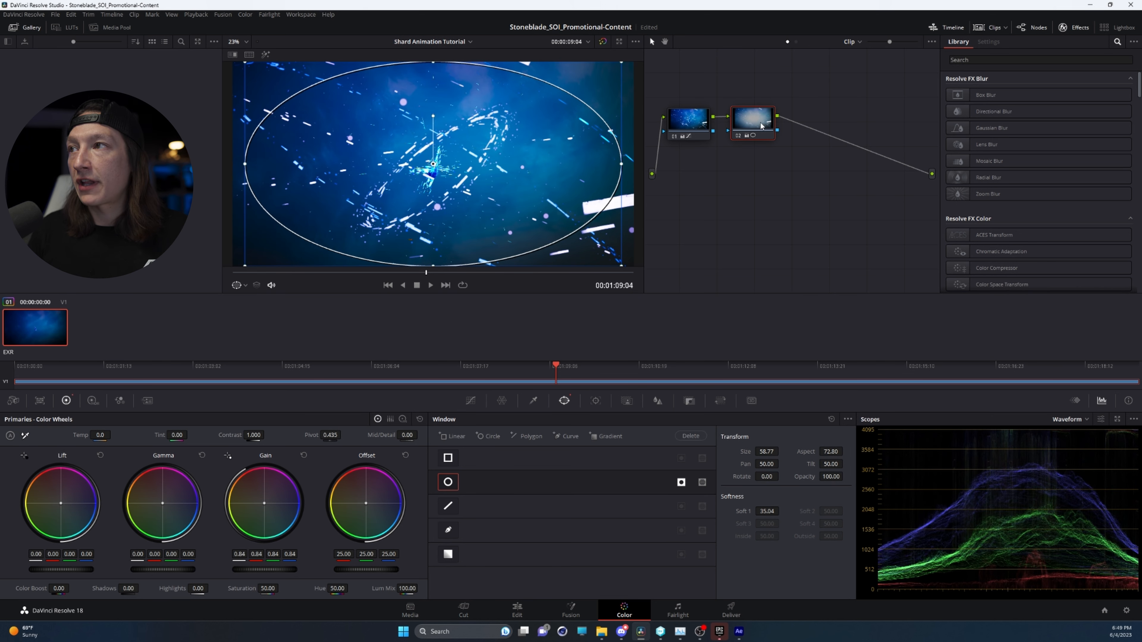
Compare the image with and without the vignette on node 02, hiding the window outline in the viewer.
key("ctrl+d")
key("ctrl+d")
key("ctrl+d")
key("ctrl+d")
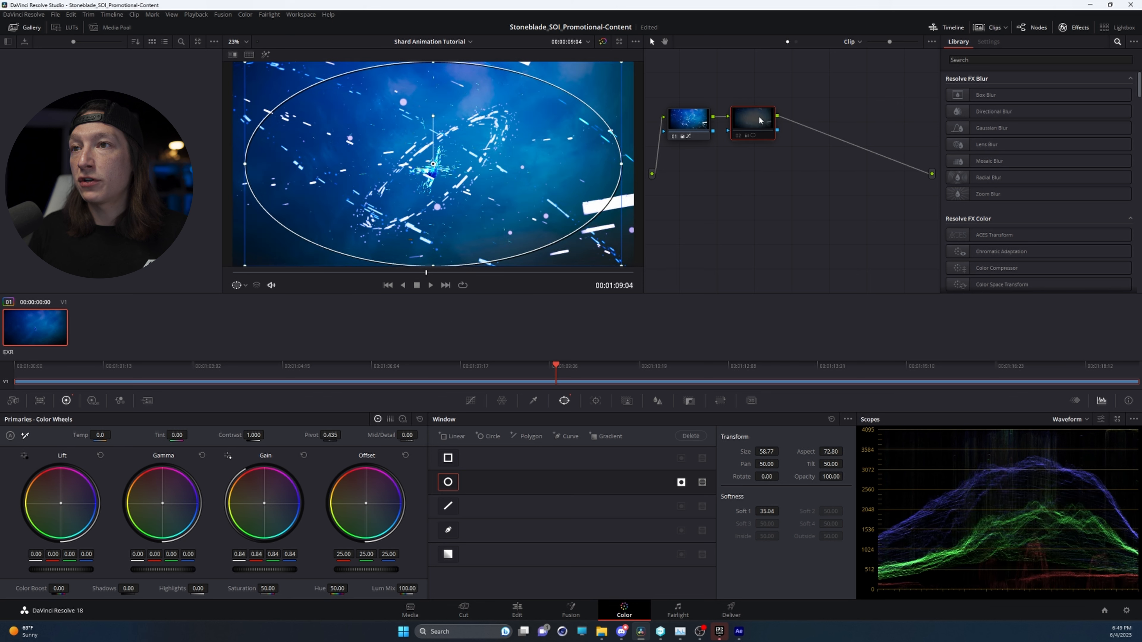
left_click(240, 286)
left_click(255, 299)
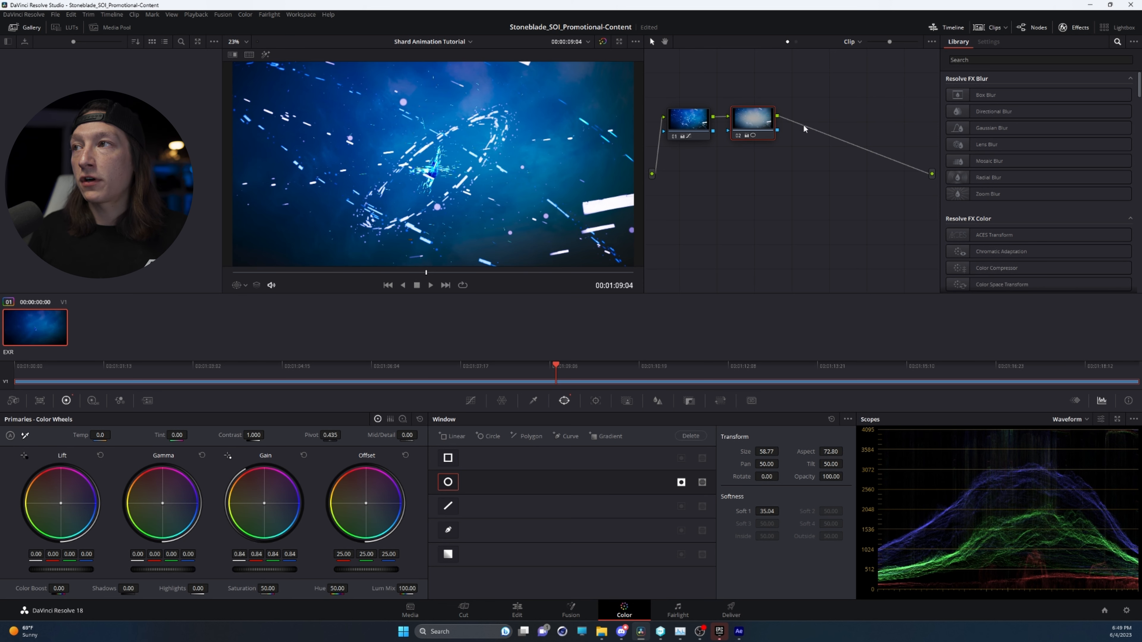
key("ctrl+d")
key("ctrl+d")
key("ctrl+d")
key("ctrl+d")
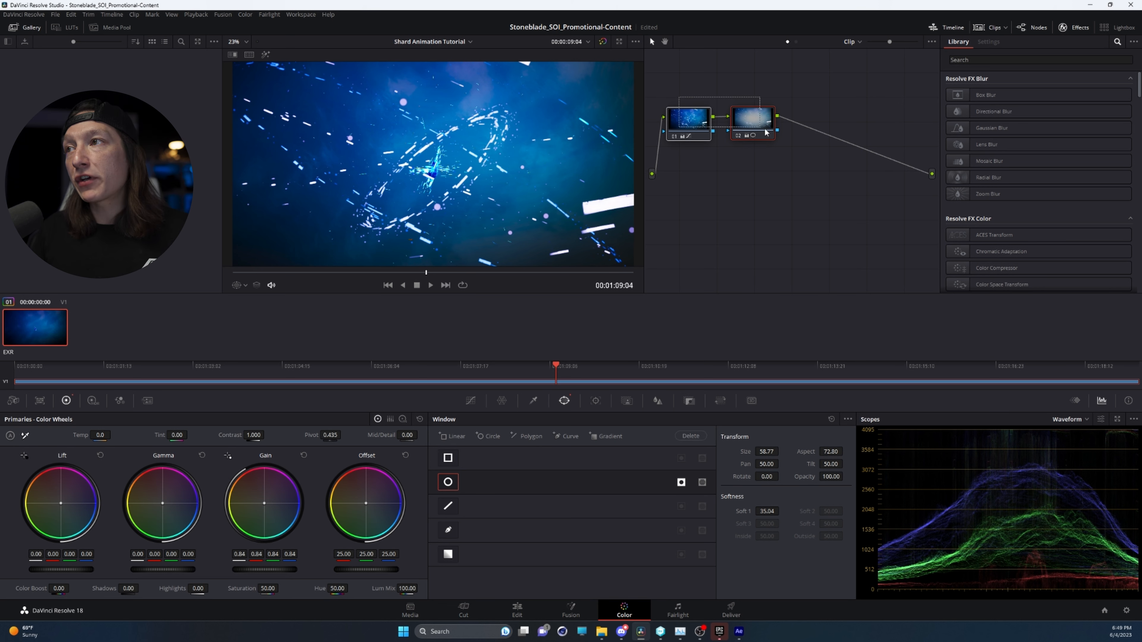
Label the first node CC and the second node Vignette, and move the Vignette node slightly up.
left_click(683, 120)
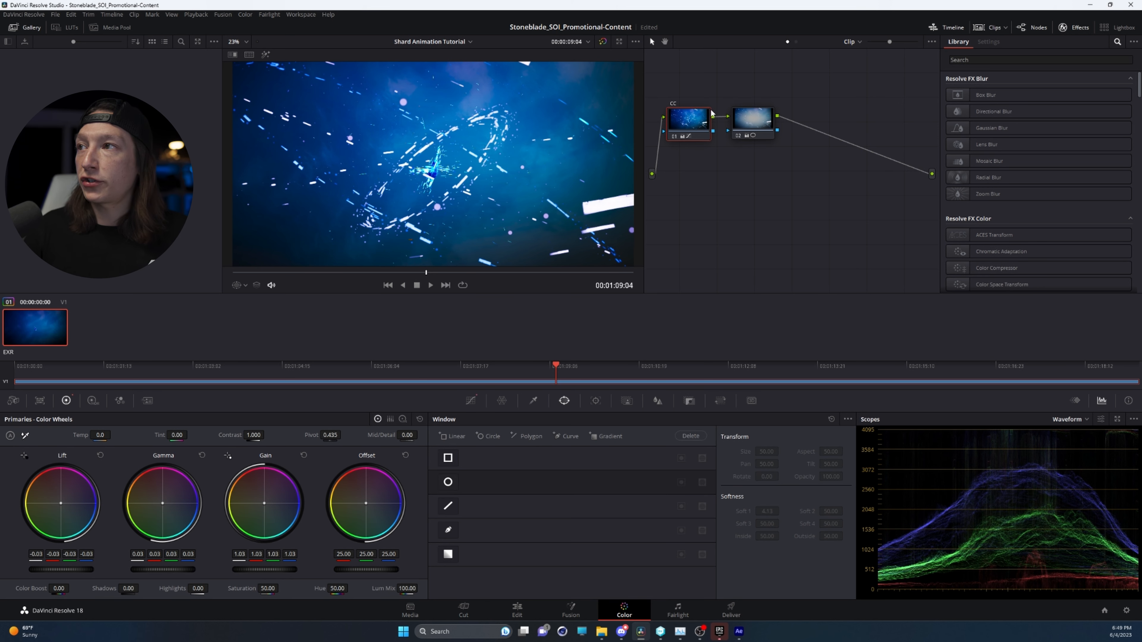
left_click(747, 130)
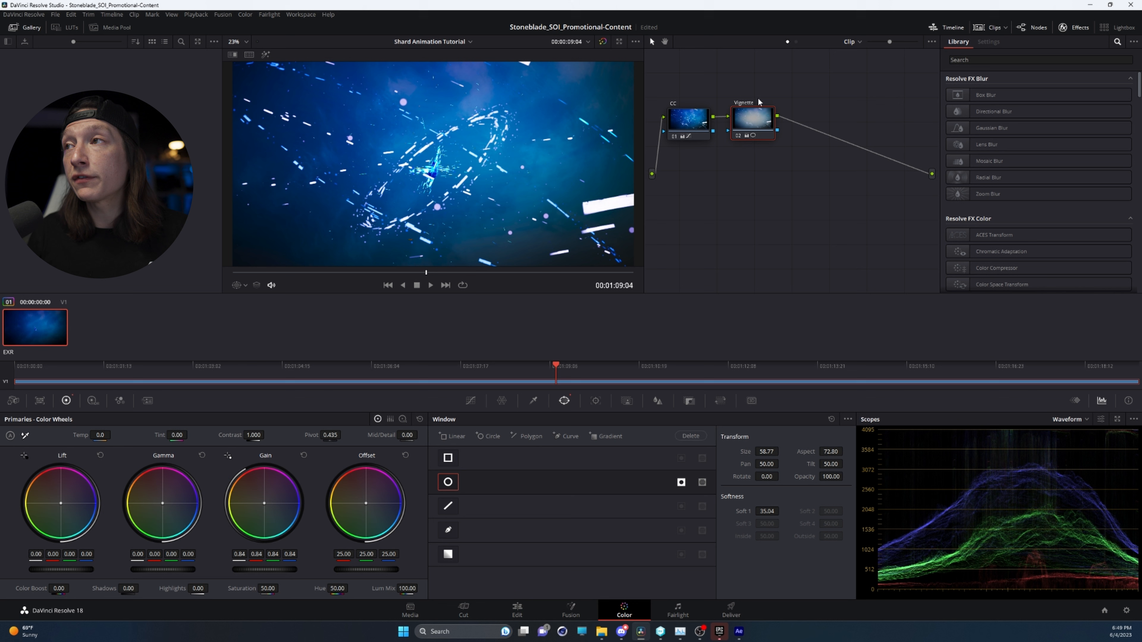
left_click_drag(754, 116, 758, 109)
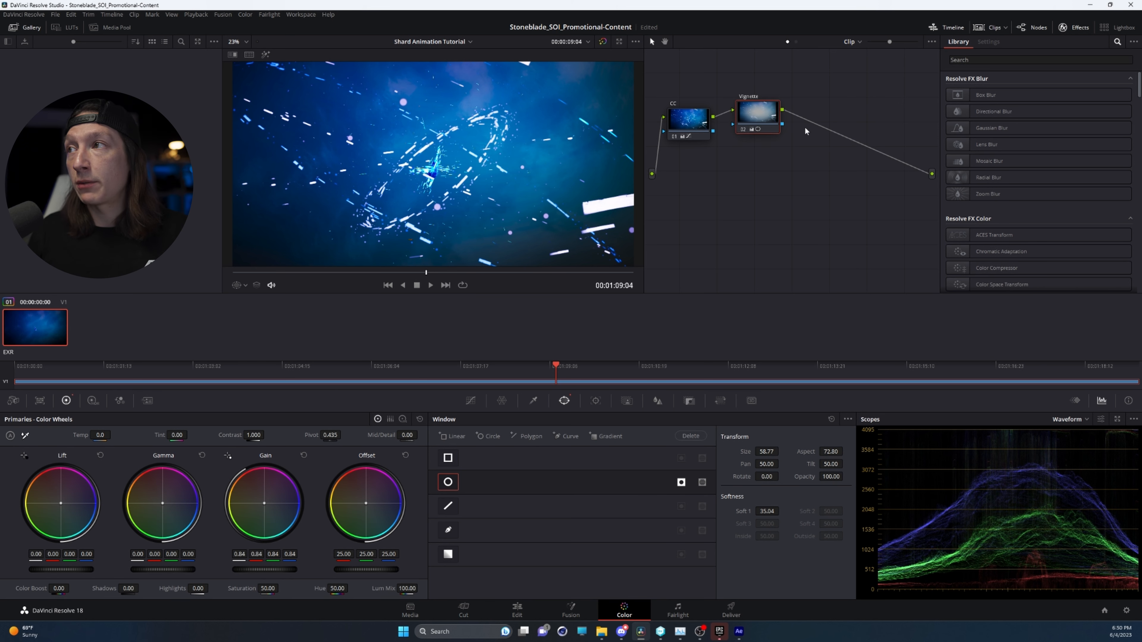
Search the effects library for glow and add a Glow node after the Vignette node.
left_click(962, 60)
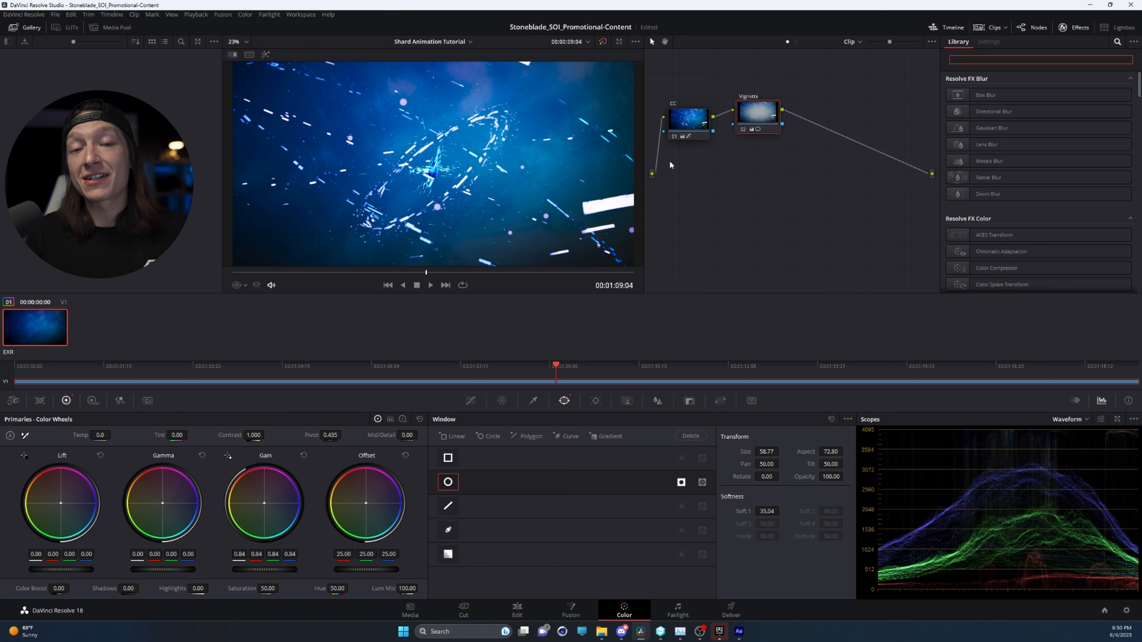
type("glow")
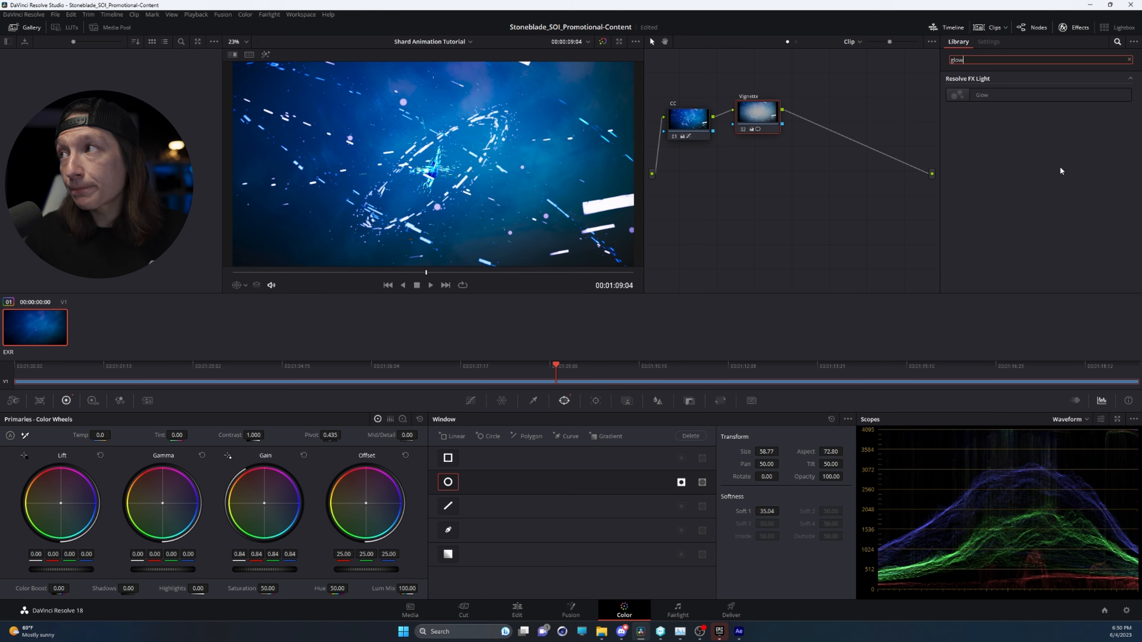
left_click_drag(989, 94, 832, 133)
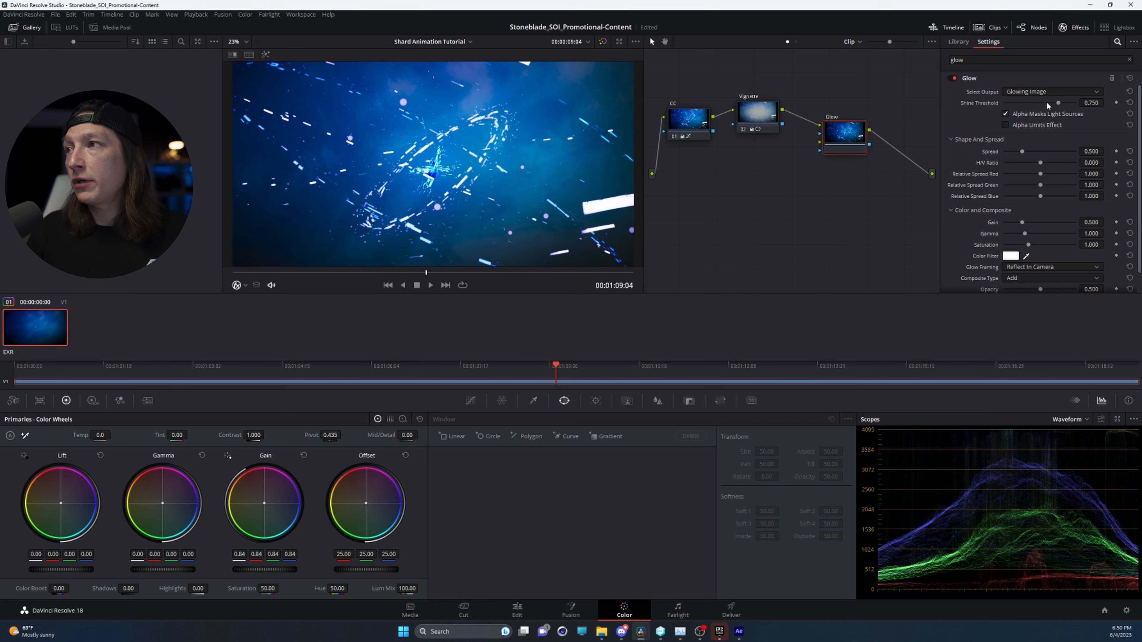
Set the Glow's Shine Threshold to 0.398, Spread to 0.050, Gain to 0.311 and Gamma to 0.896.
left_click_drag(1047, 101, 1032, 110)
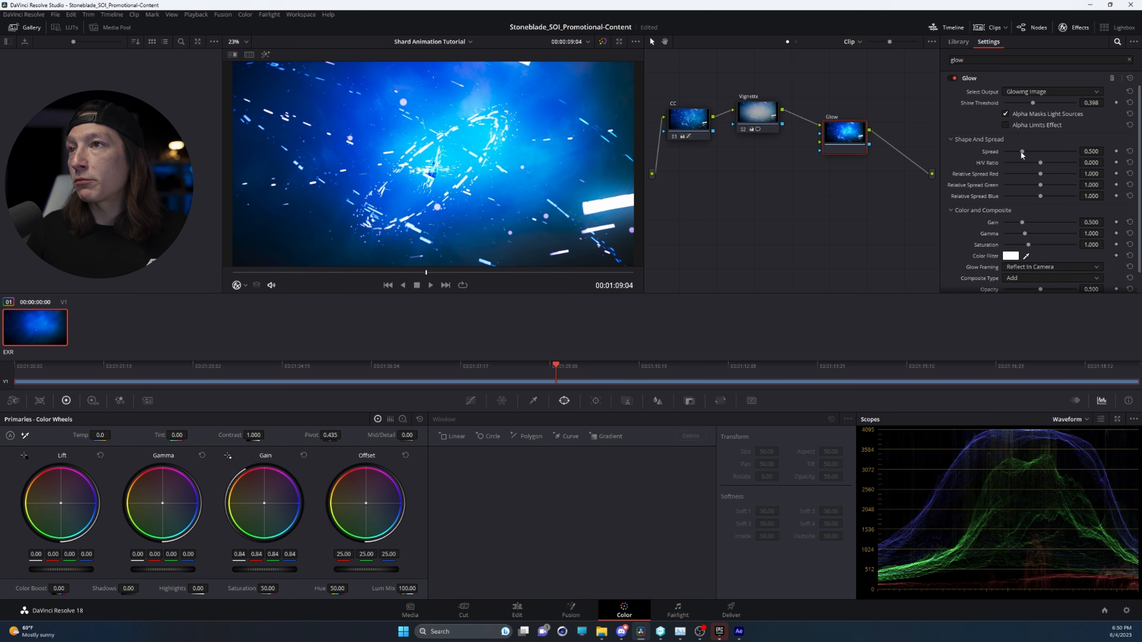
left_click_drag(1021, 151, 1007, 149)
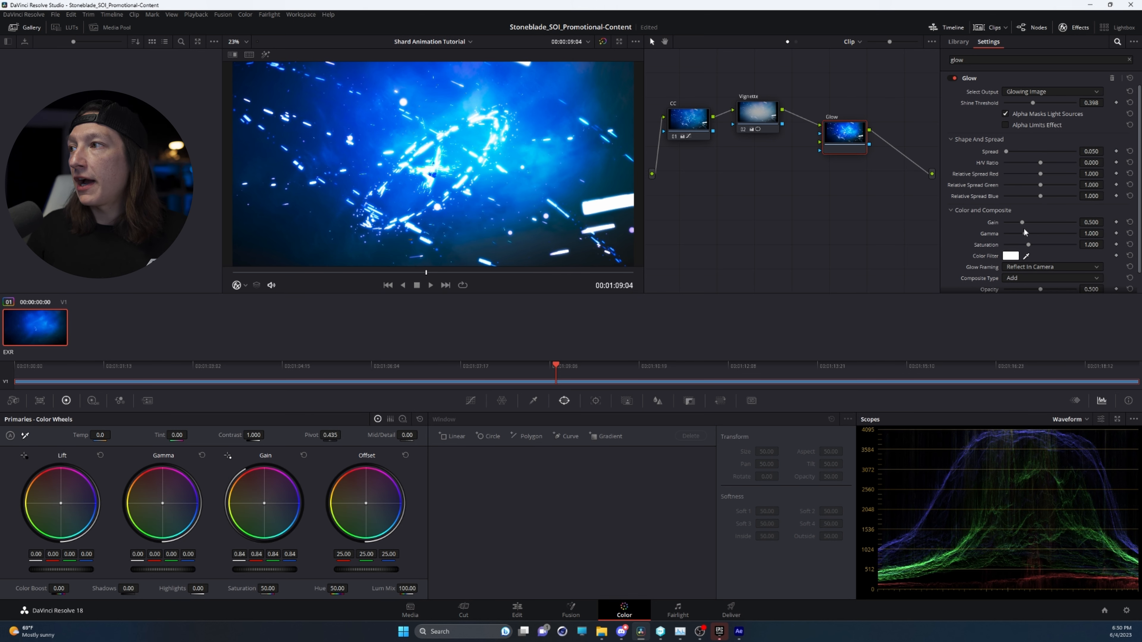
mouse_move(1022, 222)
left_mouse_down()
mouse_move(1011, 222)
mouse_move(1034, 234)
mouse_move(1021, 233)
left_mouse_up()
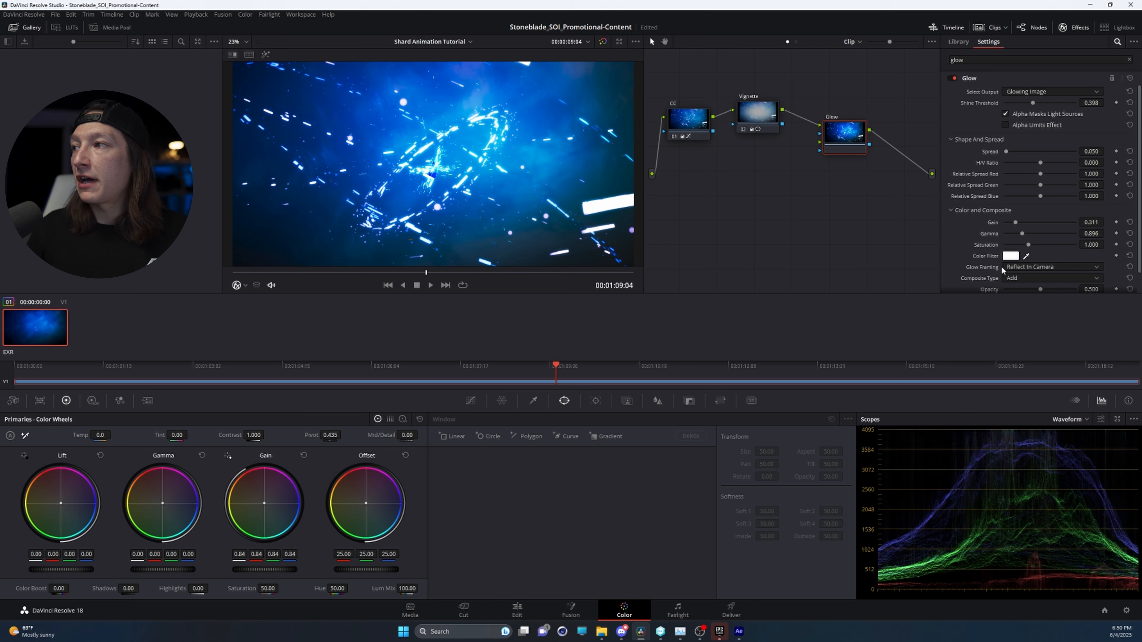
Change the first Glow's color filter from white to a saturated deep blue.
left_click(1011, 256)
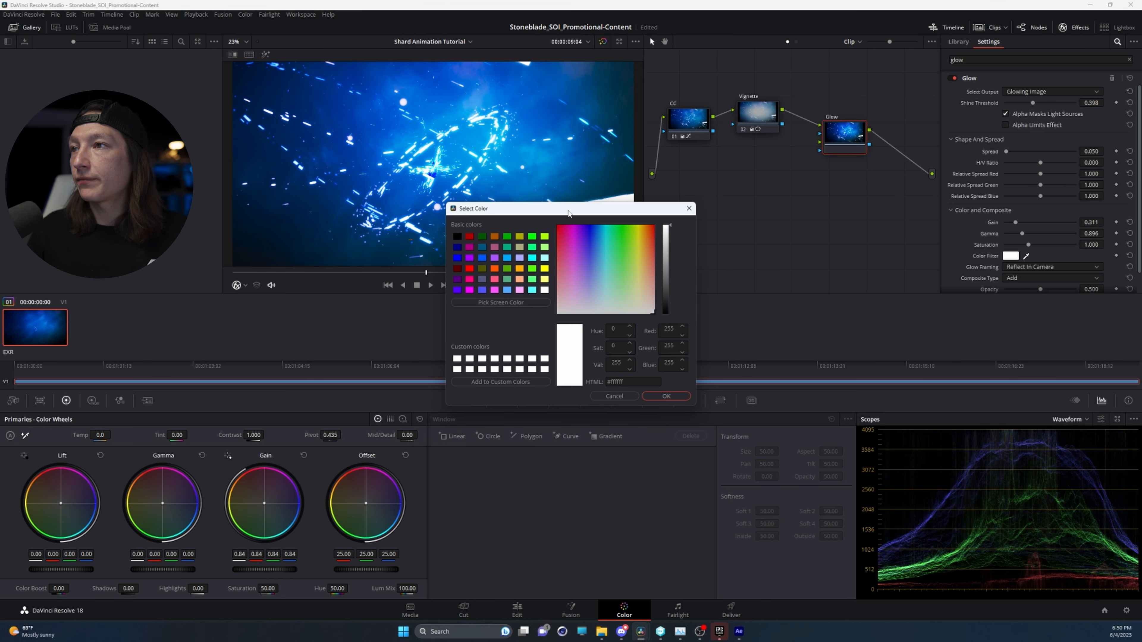
left_click_drag(580, 217, 541, 216)
left_click(553, 232)
left_click(556, 231)
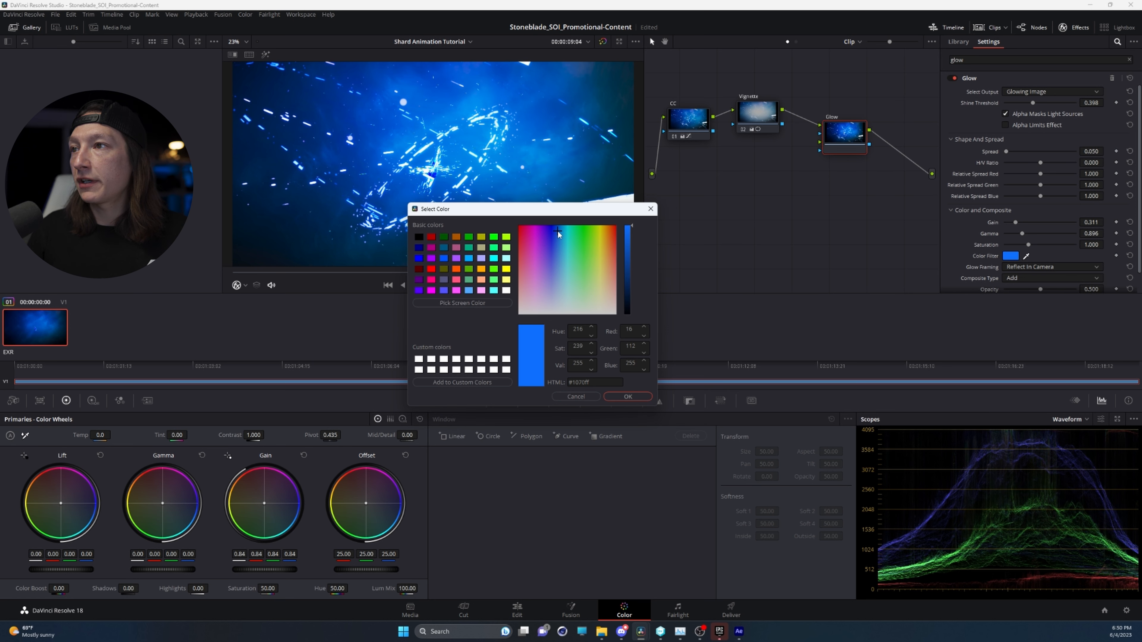
left_click(556, 233)
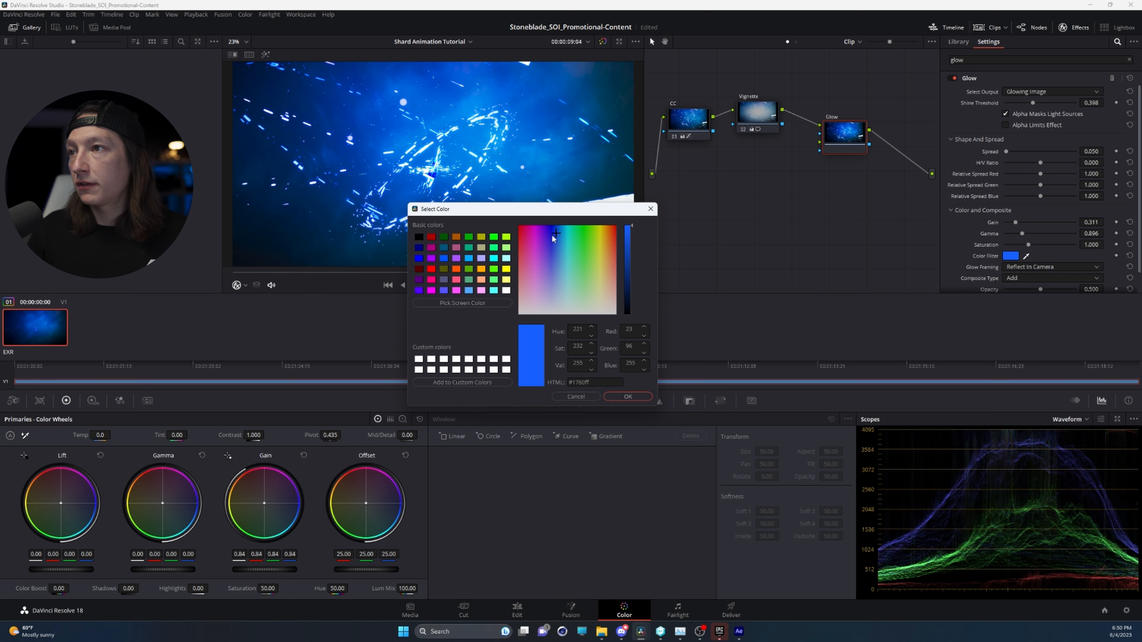
left_click(553, 233)
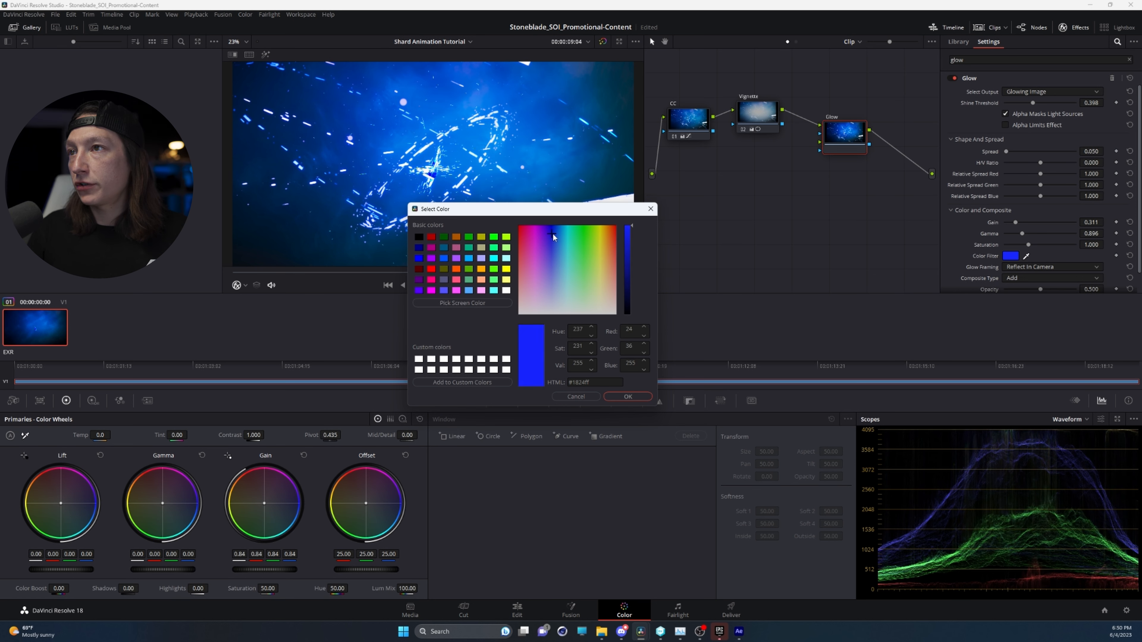
left_click(614, 397)
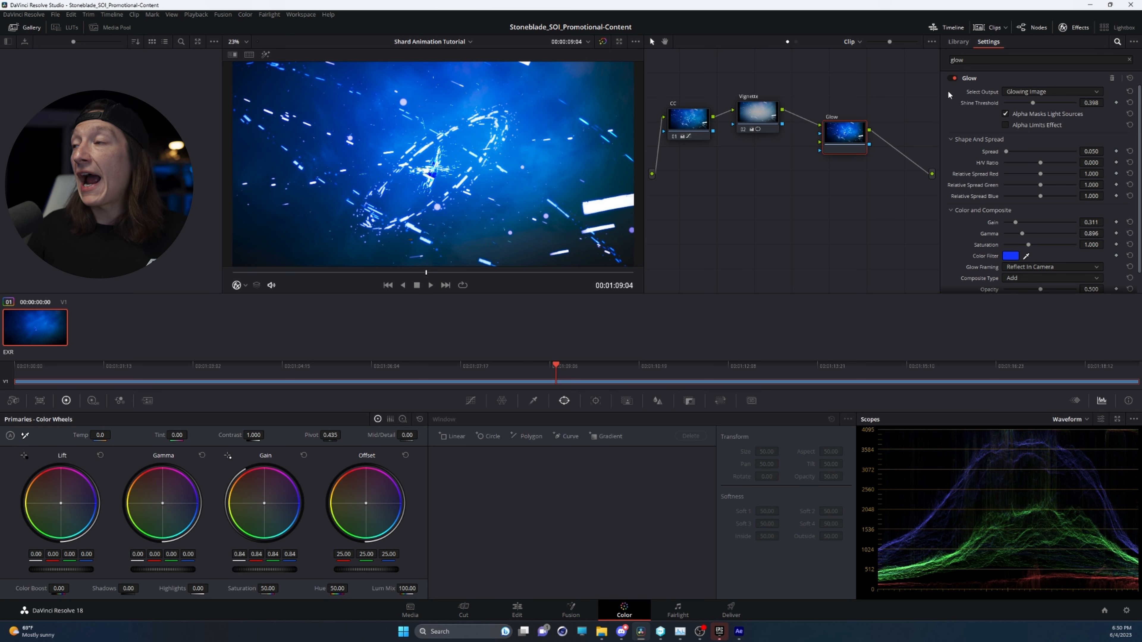
Add a second Glow node after the first and arrange the four nodes in two rows of two.
left_click(968, 44)
left_click_drag(990, 87, 904, 143)
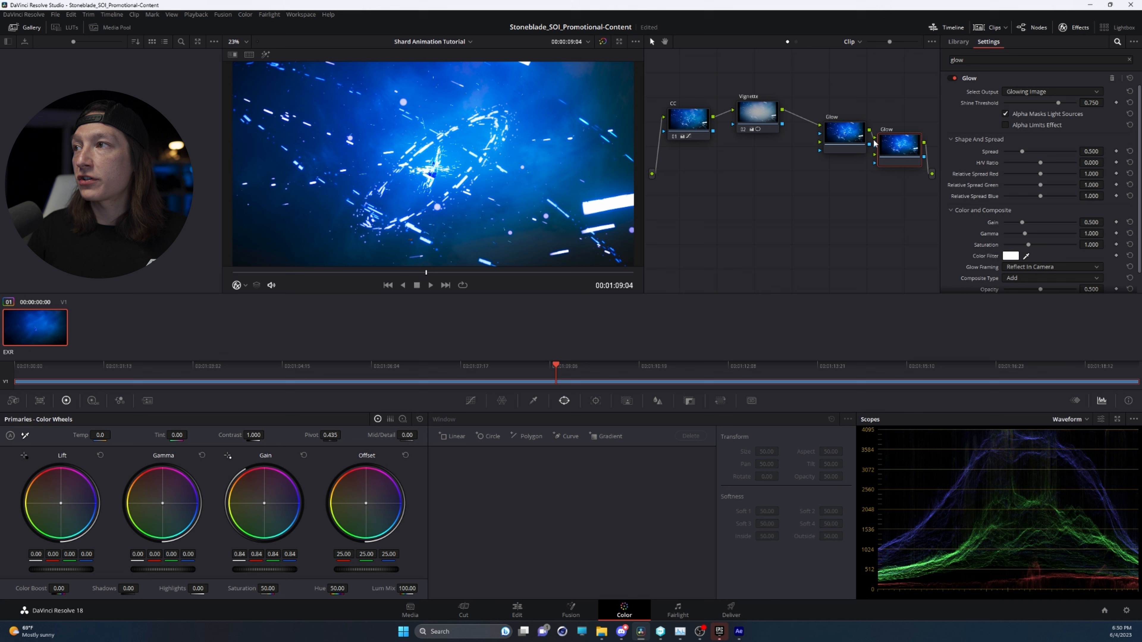
left_click_drag(833, 98, 926, 177)
left_click_drag(844, 139, 692, 177)
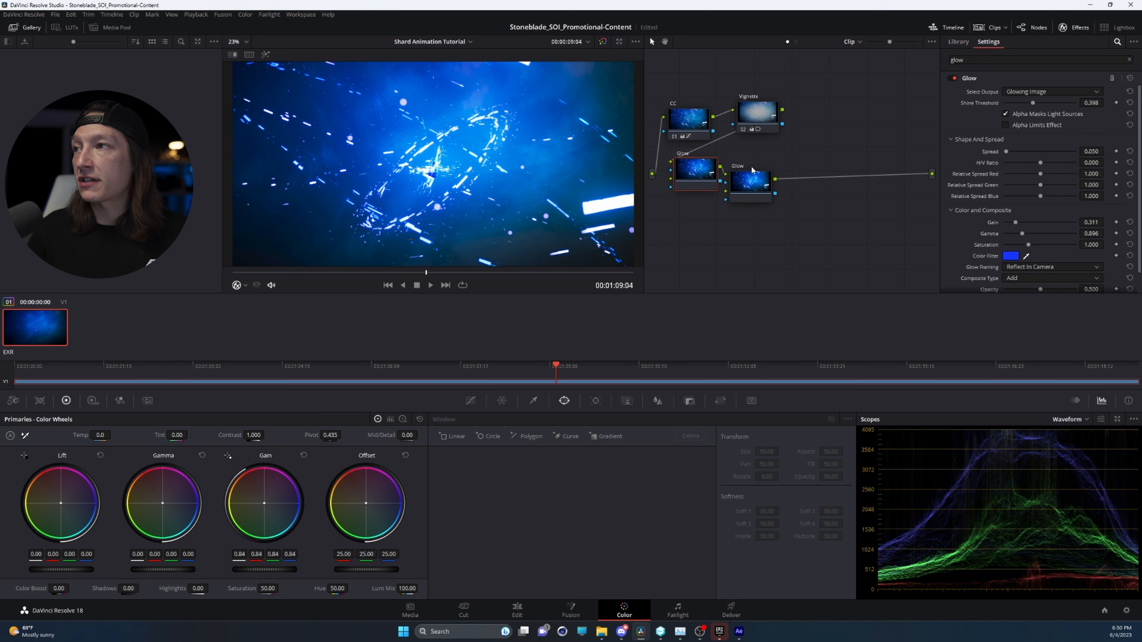
left_click_drag(755, 127, 770, 122)
left_click_drag(764, 186, 784, 175)
left_click_drag(695, 122, 766, 110)
left_click_drag(700, 113, 703, 111)
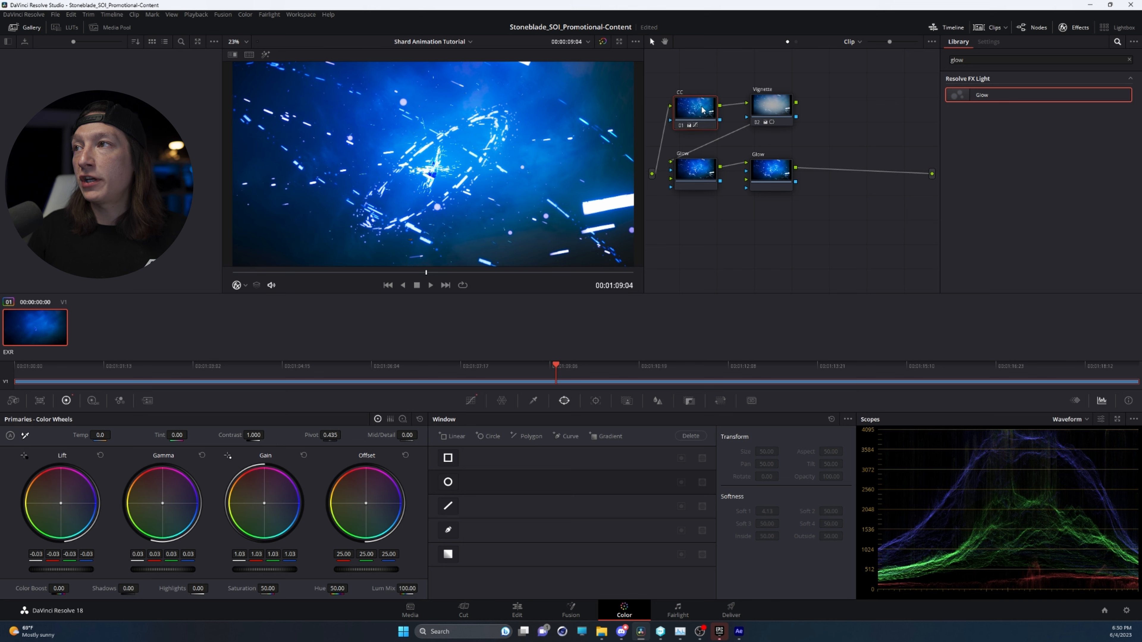
left_click_drag(774, 107, 766, 110)
Set the second Glow's Shine Threshold to 0.640, Spread to 0.323 and H/V Ratio to 0.528.
left_click(783, 173)
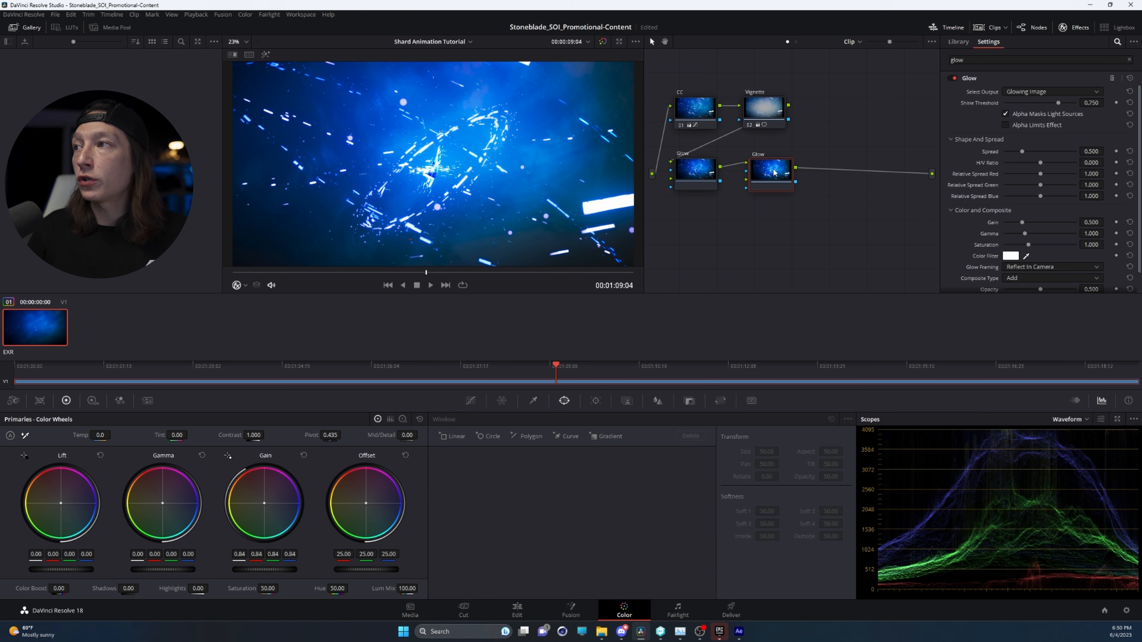
mouse_move(1049, 102)
left_mouse_down()
mouse_move(1038, 103)
mouse_move(1054, 105)
left_mouse_up()
left_click_drag(1022, 152, 1049, 161)
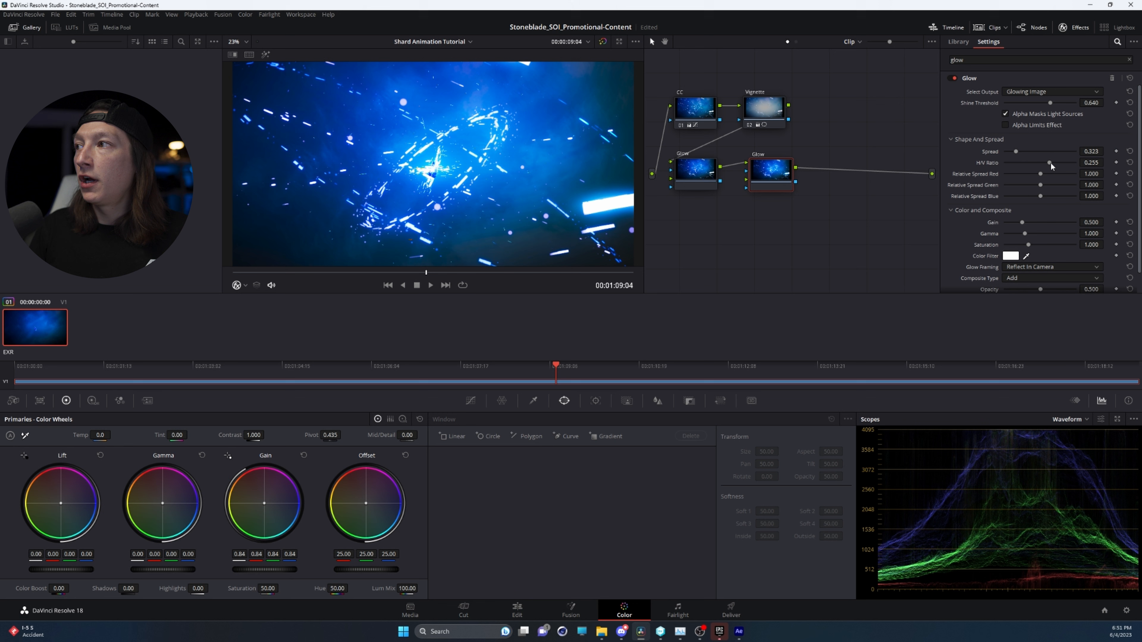
mouse_move(1051, 162)
left_mouse_down()
mouse_move(1072, 163)
mouse_move(1059, 164)
left_mouse_up()
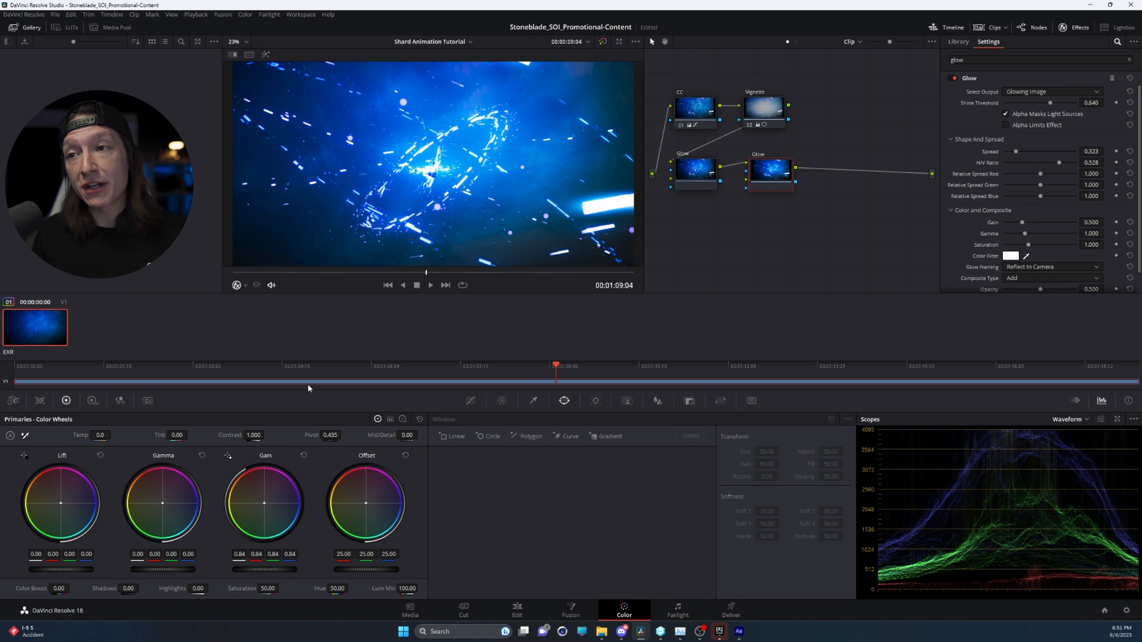
Play the clip from 00:01:11:07 to 00:01:12:13 and reset the second Glow's H/V Ratio to 0.000.
left_click_drag(499, 367, 681, 391)
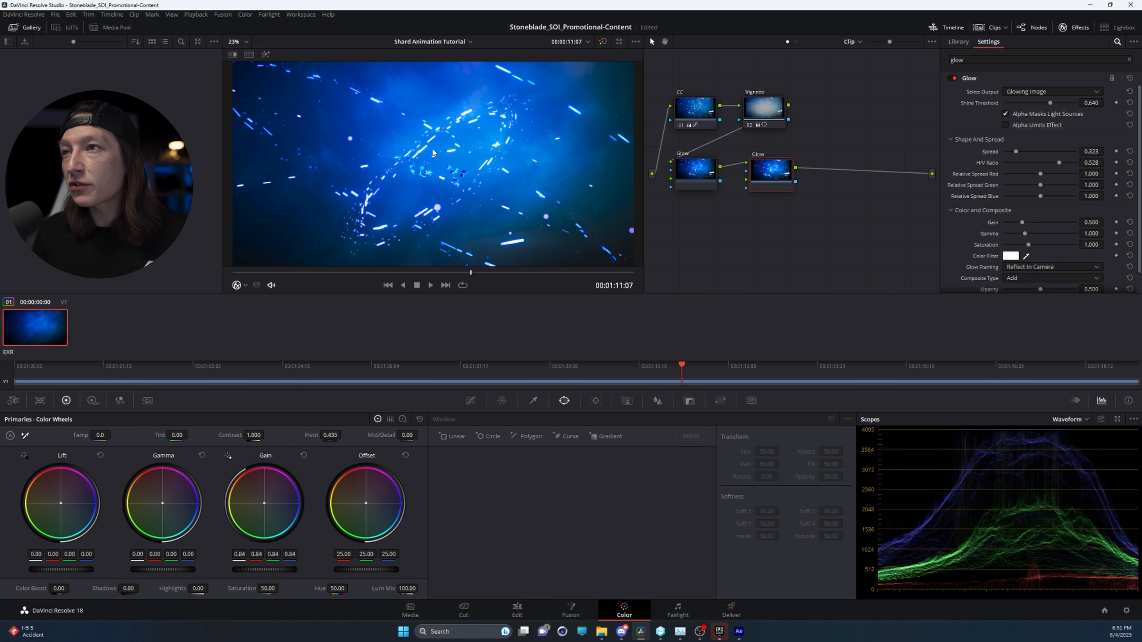
key("space")
key("space")
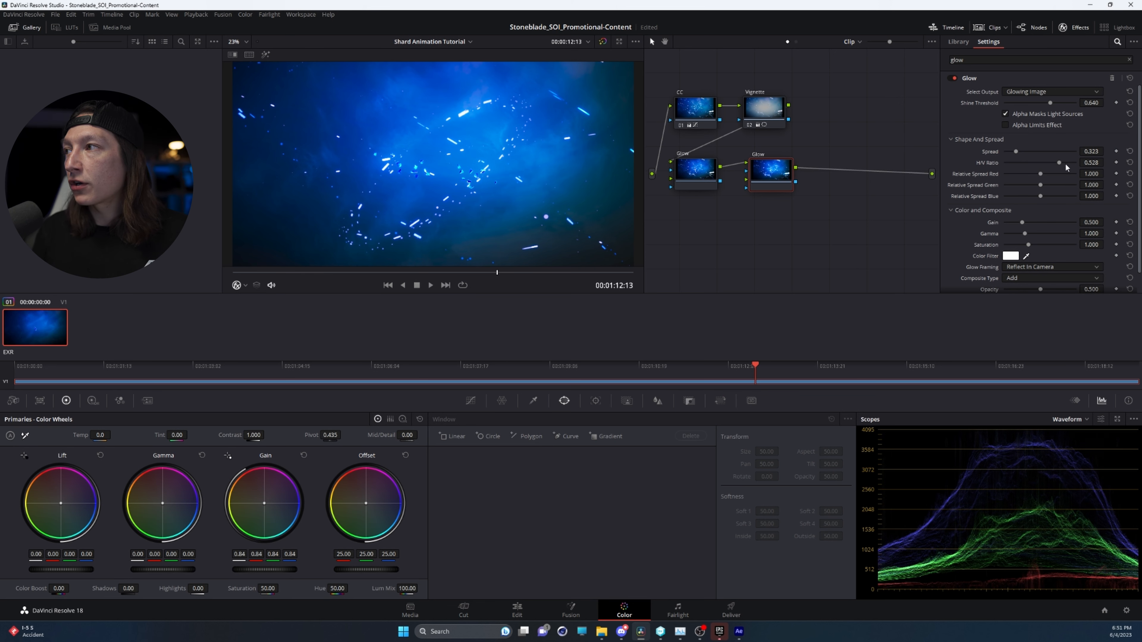
left_click_drag(1052, 161, 1044, 163)
left_click(1130, 162)
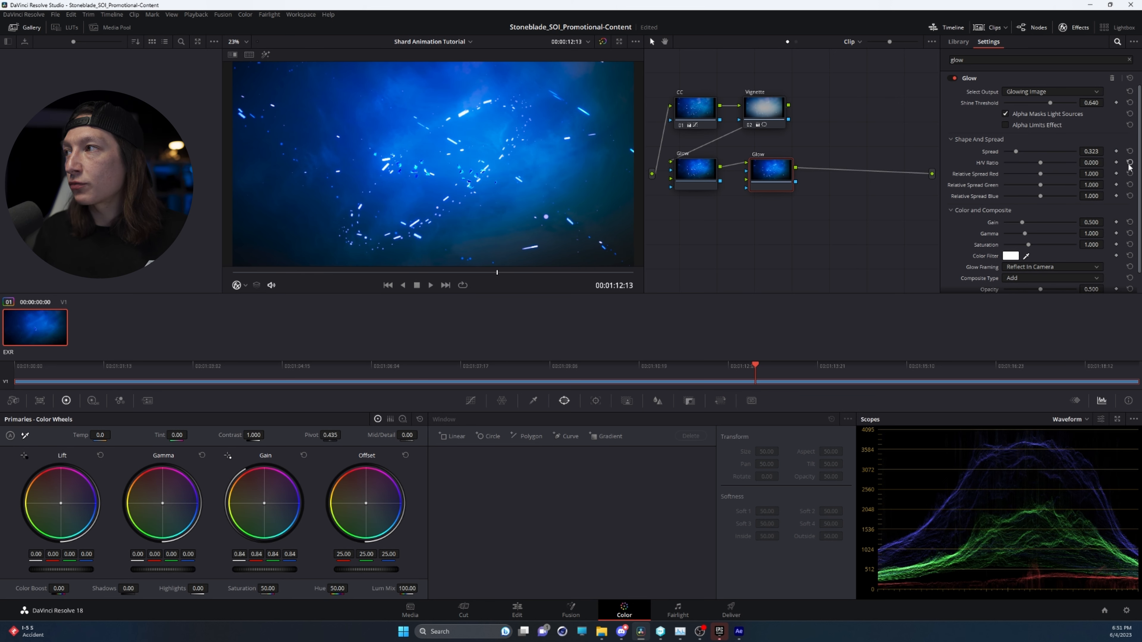
Replay the shard burst in full screen and in the viewer, from 00:01:07:13 to 00:01:08:08 last, to review the grade and glows.
left_click(418, 382)
key("space")
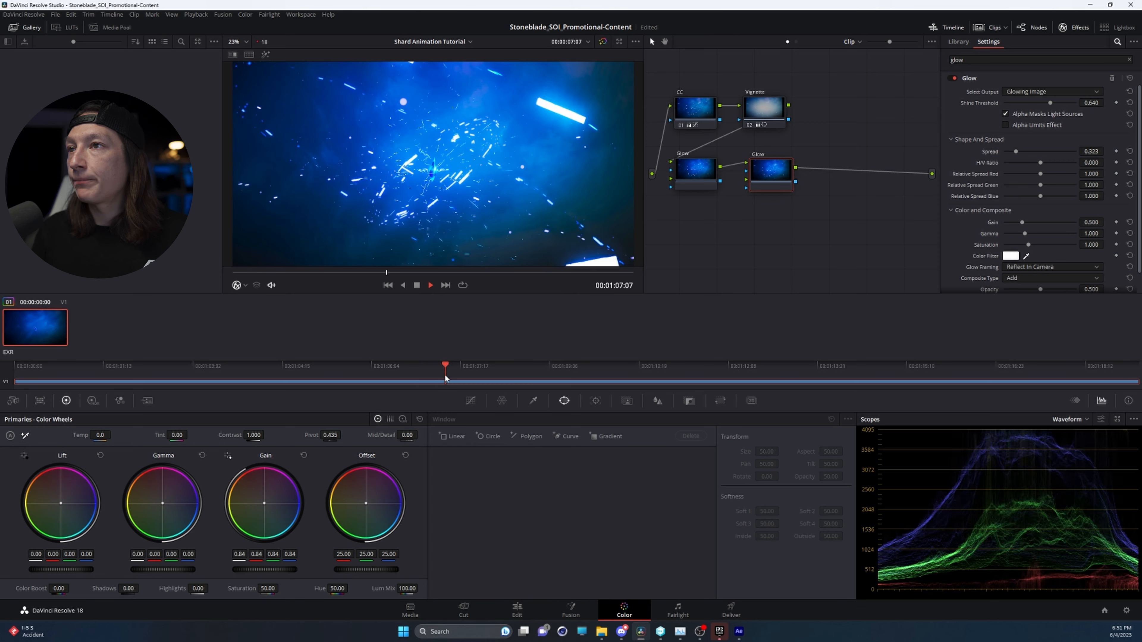
key("ctrl+f")
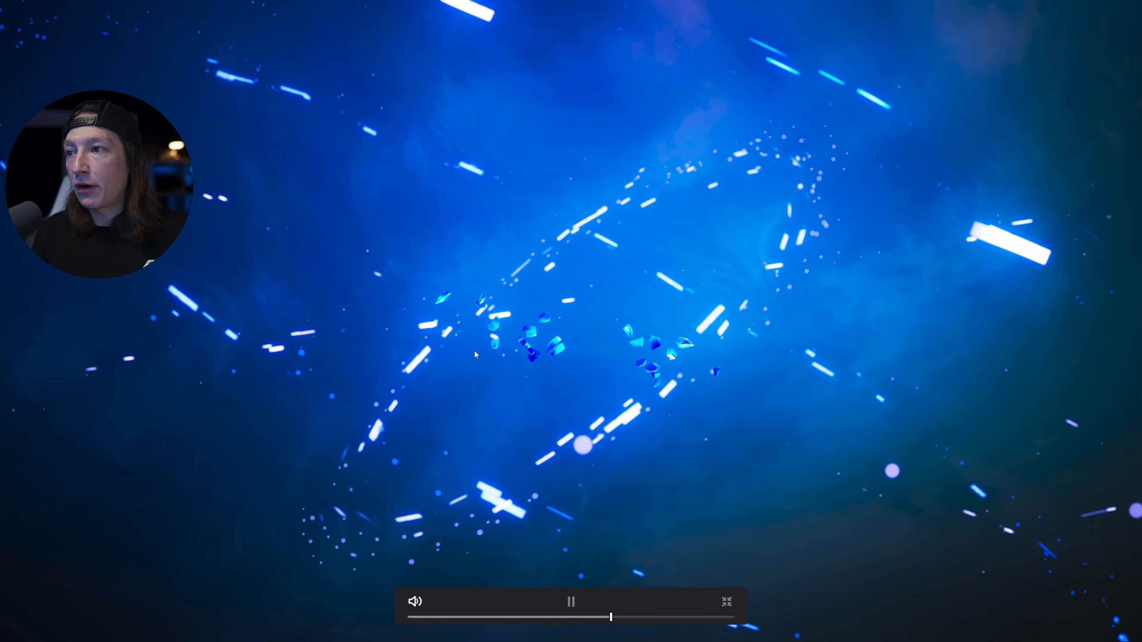
key("space")
key("ctrl+f")
key("space")
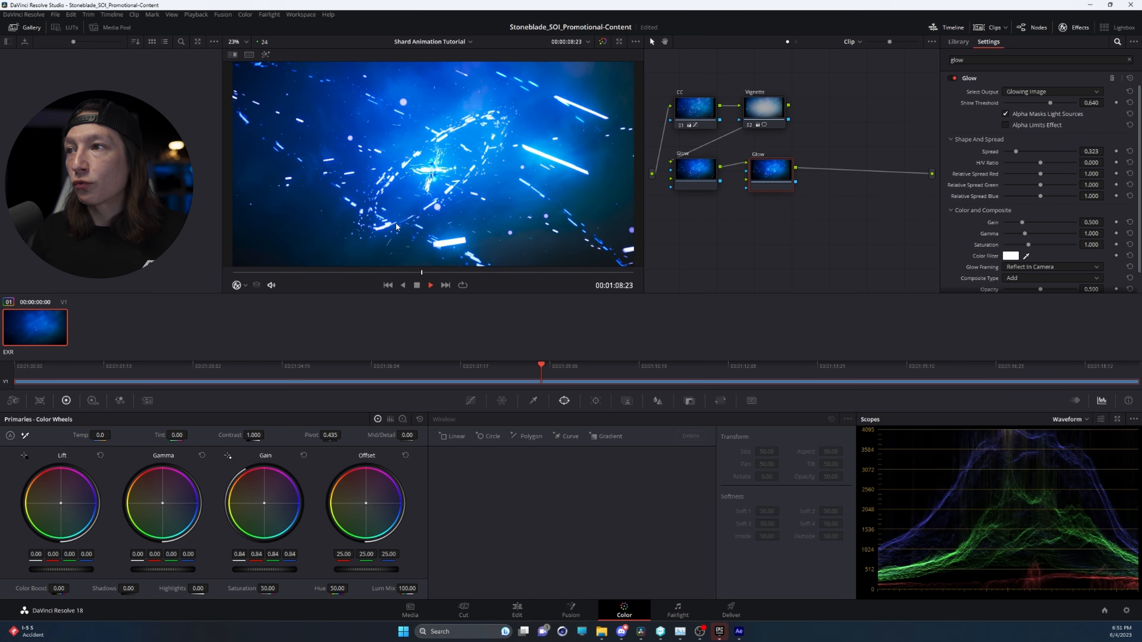
left_click(460, 367)
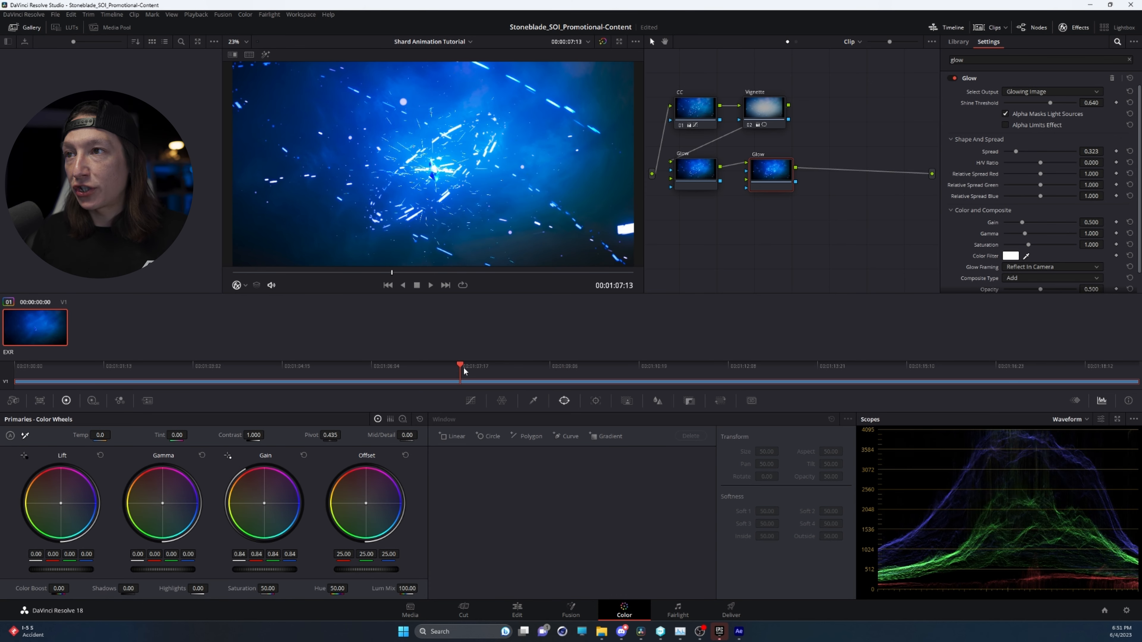
key("space")
key("space")
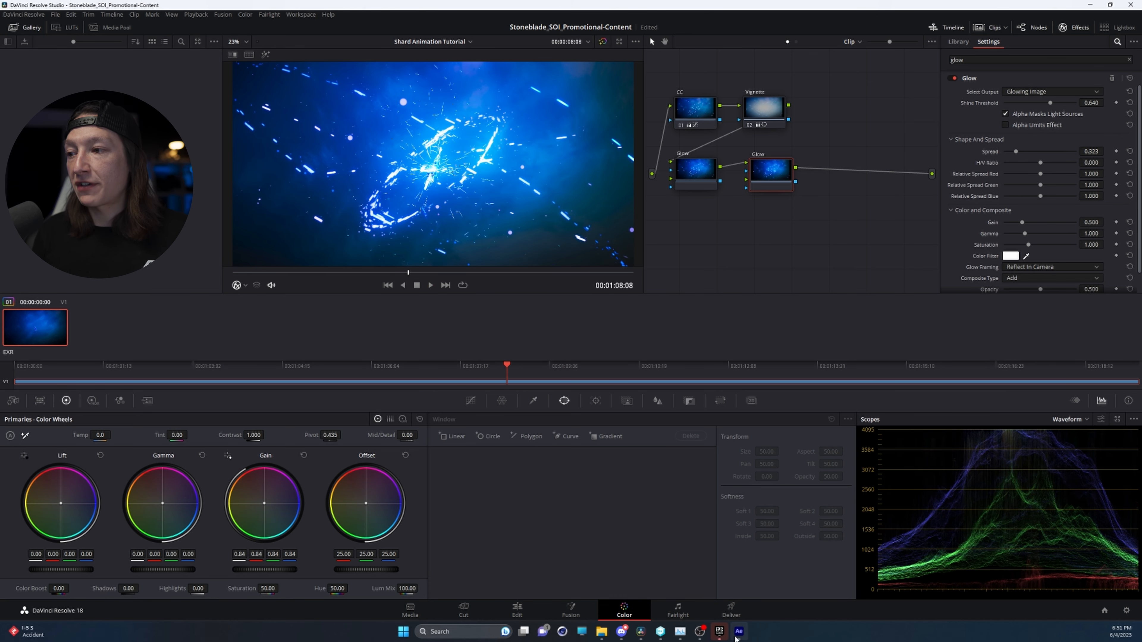
Switch to After Effects and preview the SOI_Shard-Animation_V_Tutorial_NATIVE-AE composition from its start.
left_click(737, 632)
left_click(171, 433)
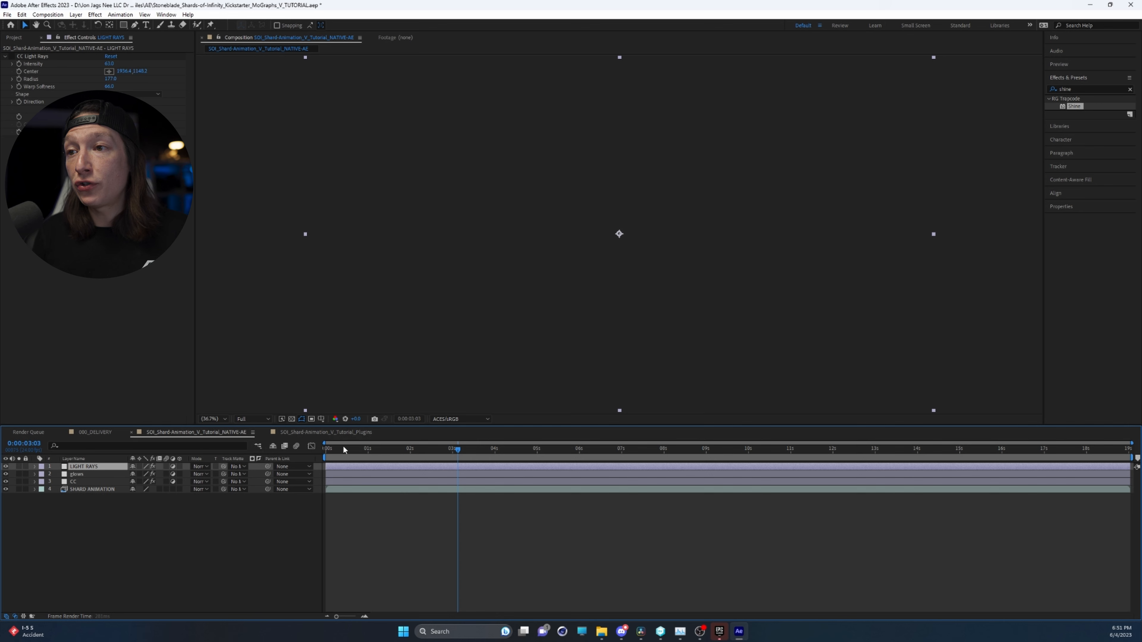
key("space")
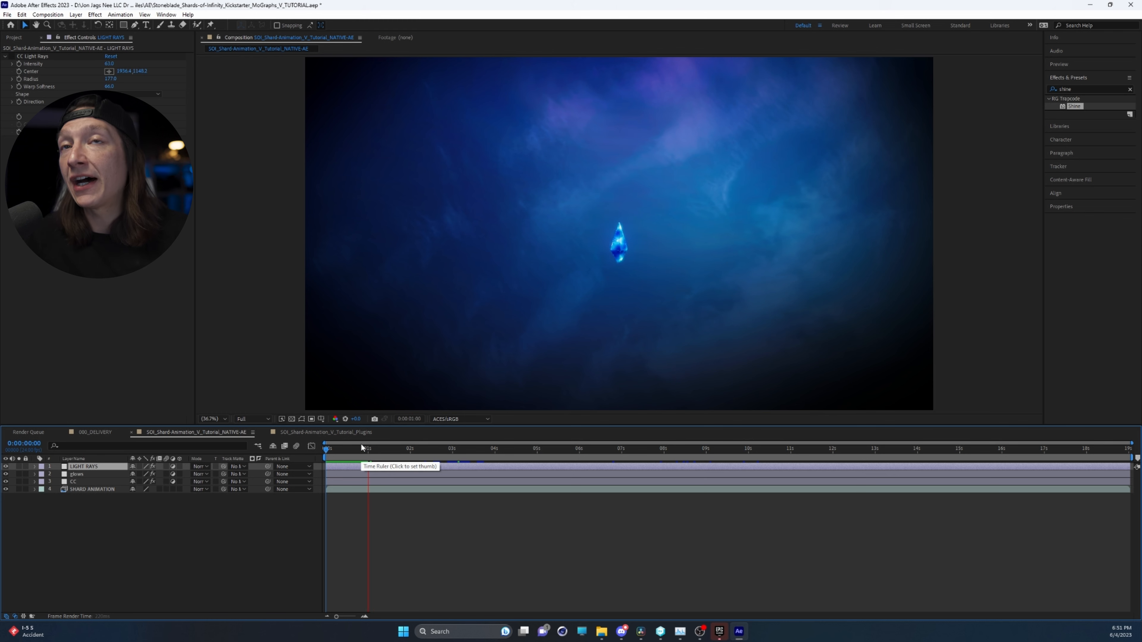
Check the GPU acceleration setting under Video Rendering and Effects in the project settings.
left_click(7, 15)
left_click(119, 359)
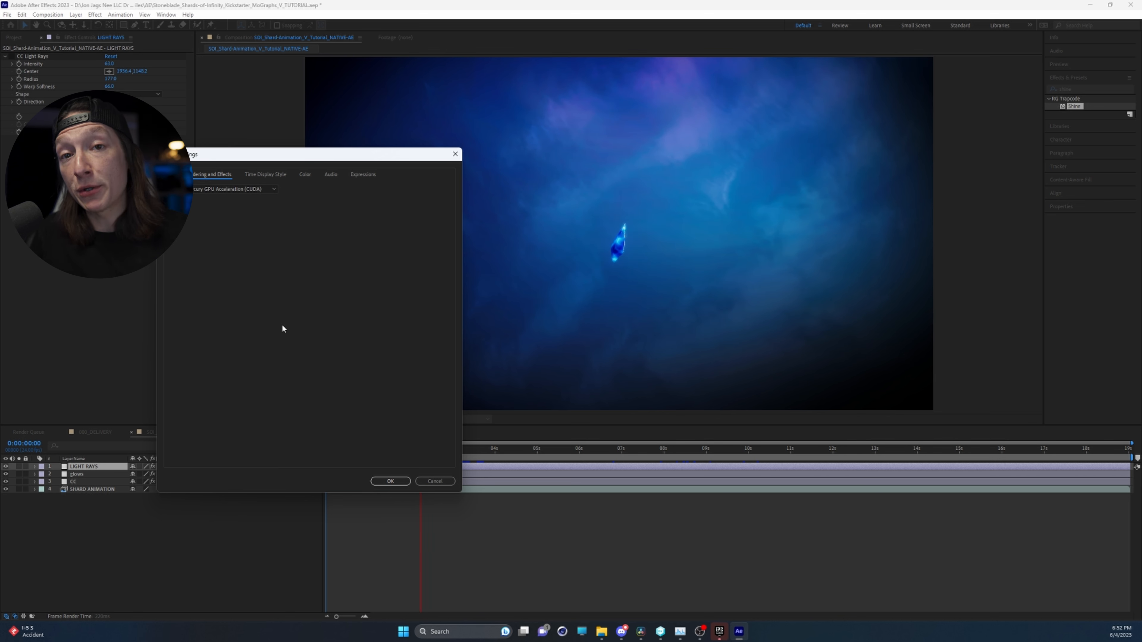
left_click(389, 481)
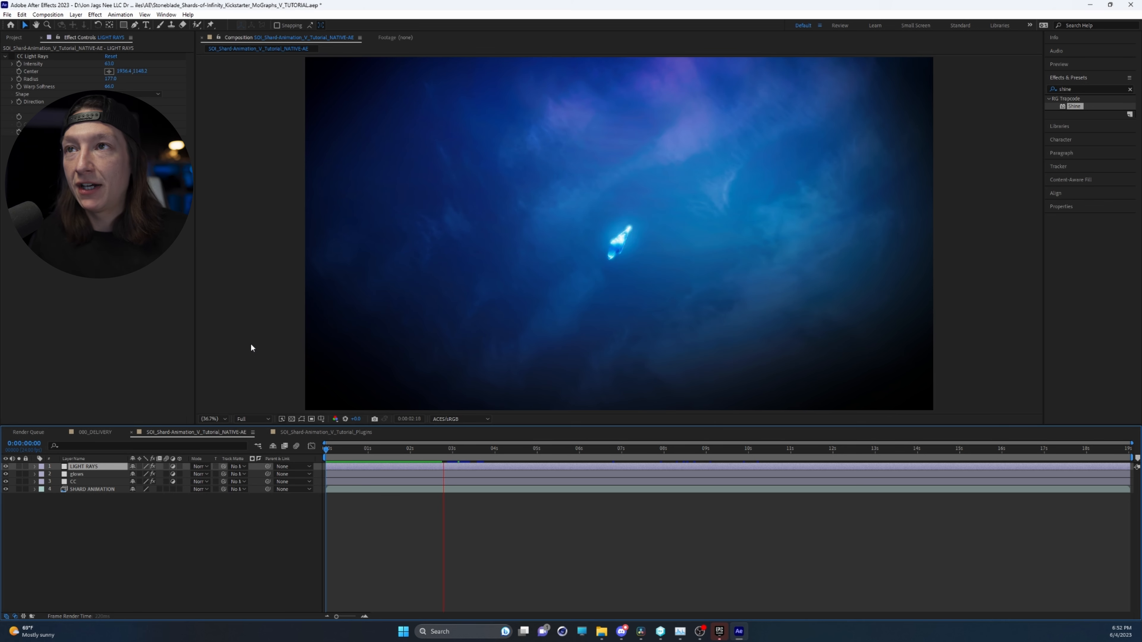
Return to DaVinci Resolve, move to 00:01:08:22 and add a serial node after the second Glow node.
left_click(1091, 8)
left_click(490, 367)
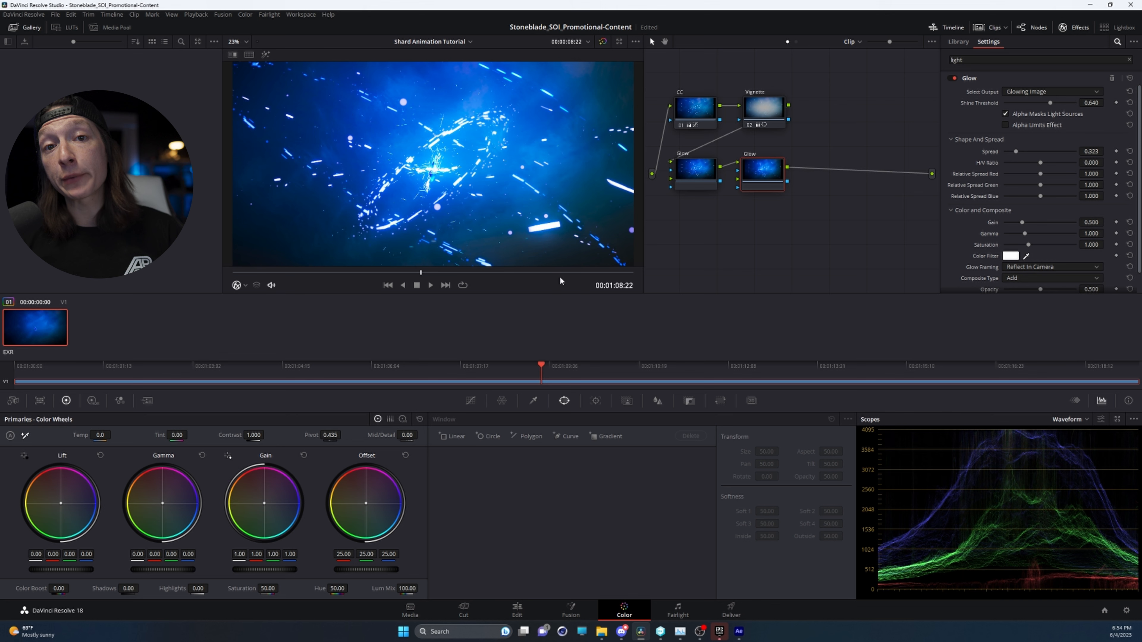
key("alt+s")
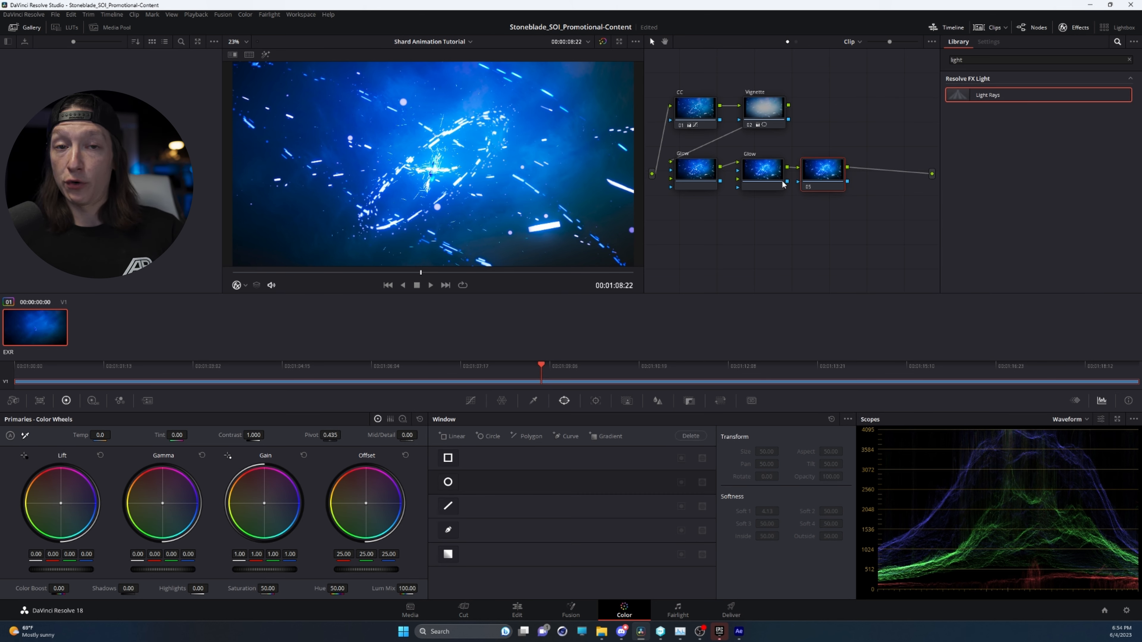
left_click_drag(816, 176, 830, 182)
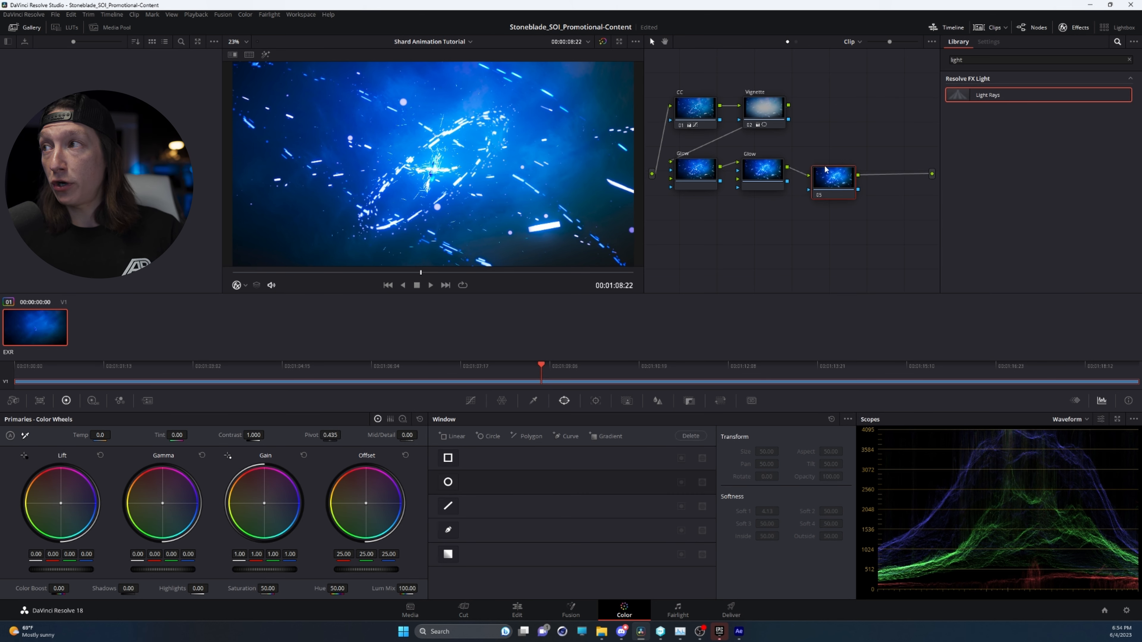
Show the Power Window overlay and add a centred circular window on the new node with Size 35.36 and Aspect 53.64.
left_click(244, 287)
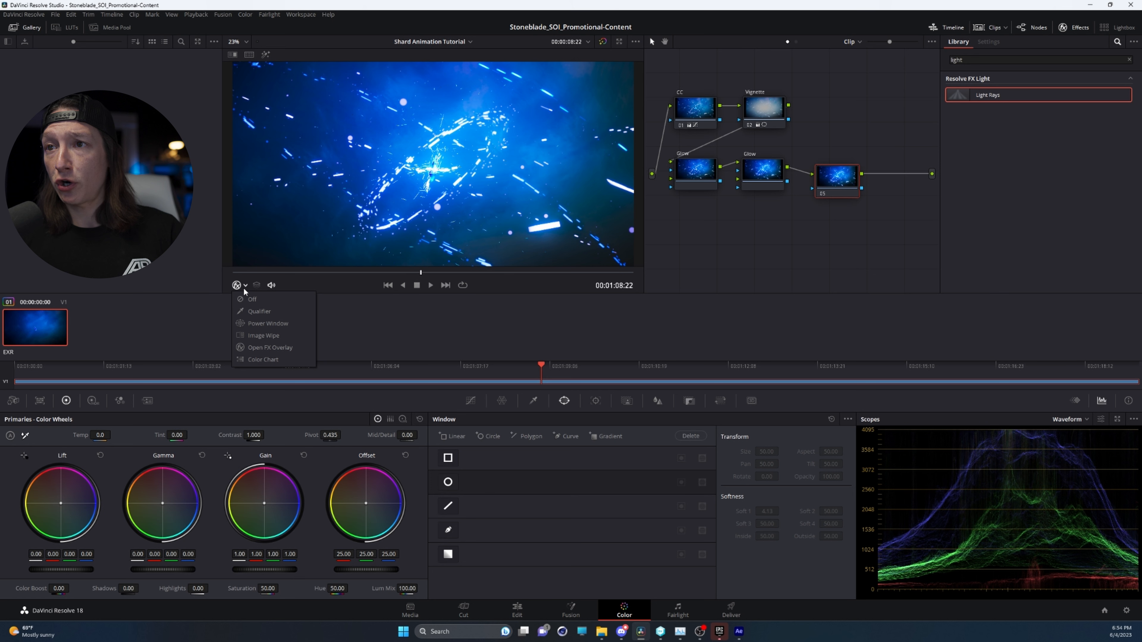
left_click(260, 324)
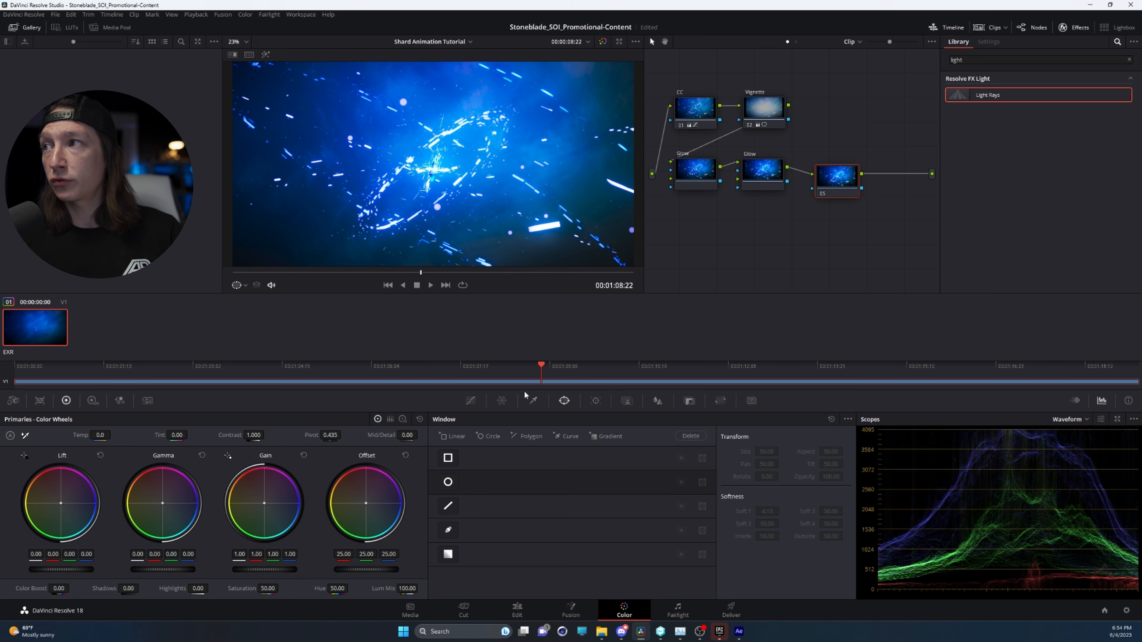
left_click(454, 484)
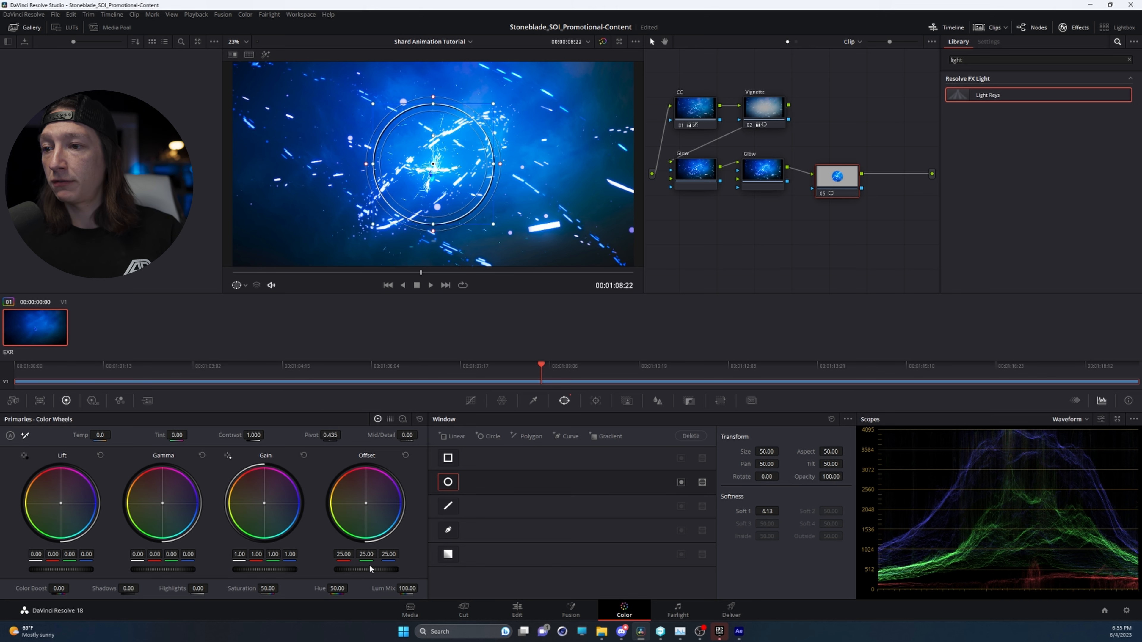
mouse_move(366, 569)
left_mouse_down()
mouse_move(398, 569)
mouse_move(376, 569)
left_mouse_up()
key("ctrl+z")
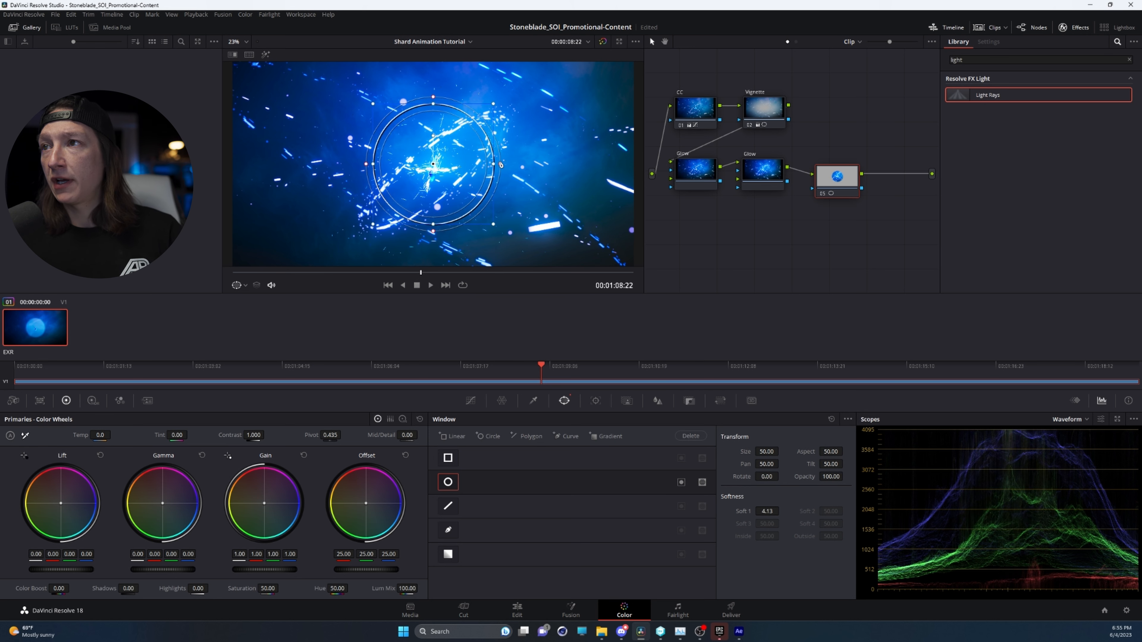
left_click_drag(493, 165, 483, 165)
left_click_drag(433, 105, 388, 165)
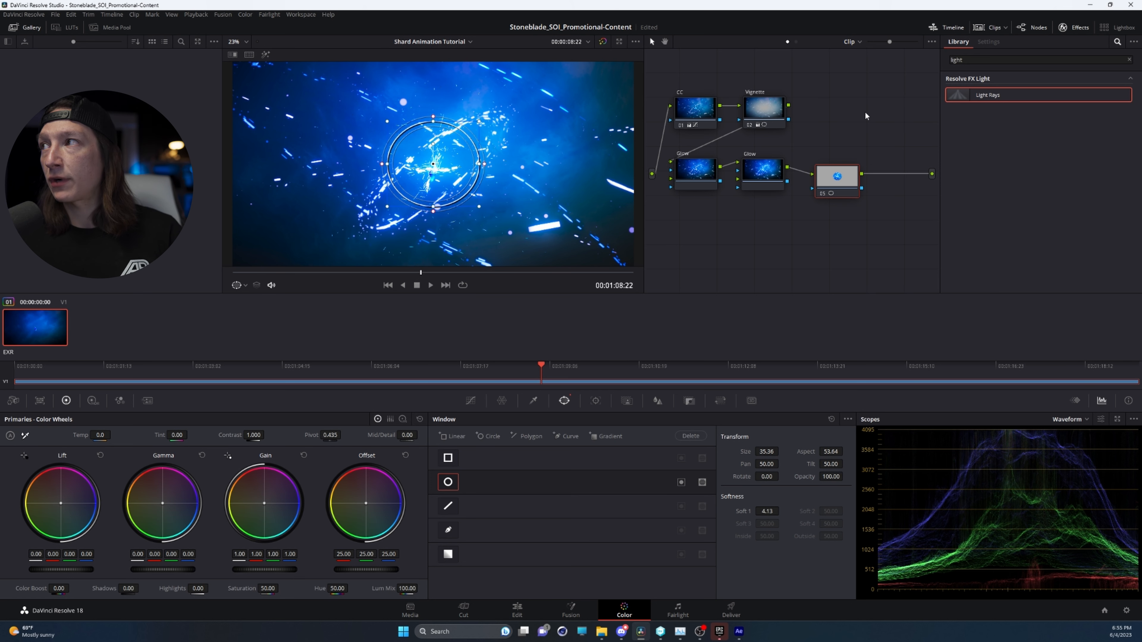
Apply the Light Rays effect to the masked node and set its vertical ray position to 0.500.
left_click_drag(961, 99, 832, 189)
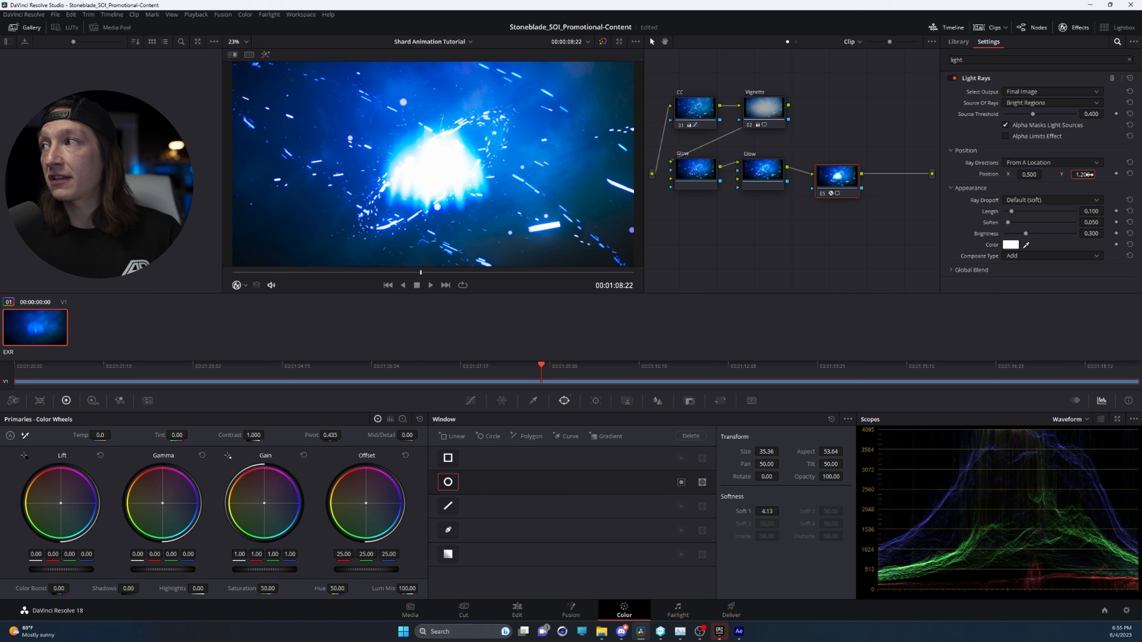
left_click(1058, 163)
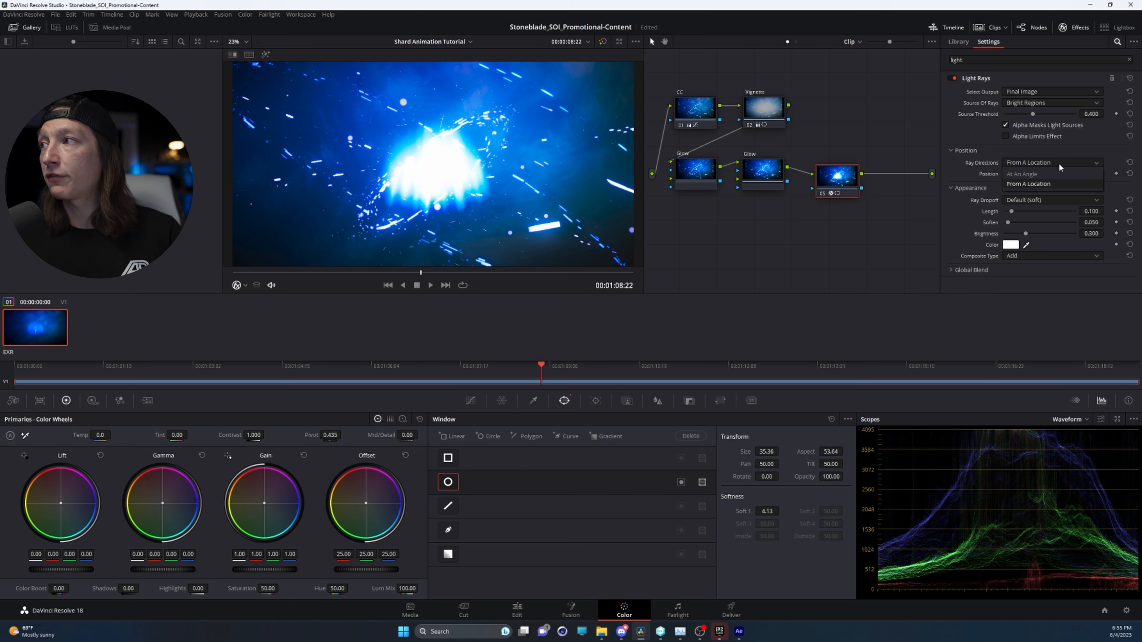
left_click(1059, 163)
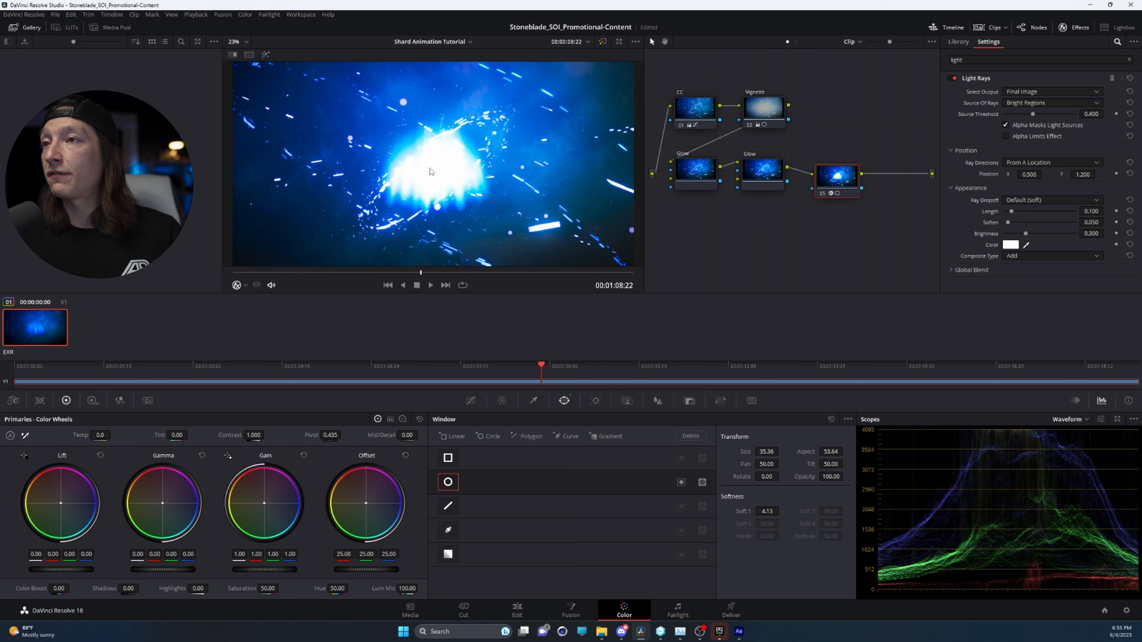
double_click(1082, 175)
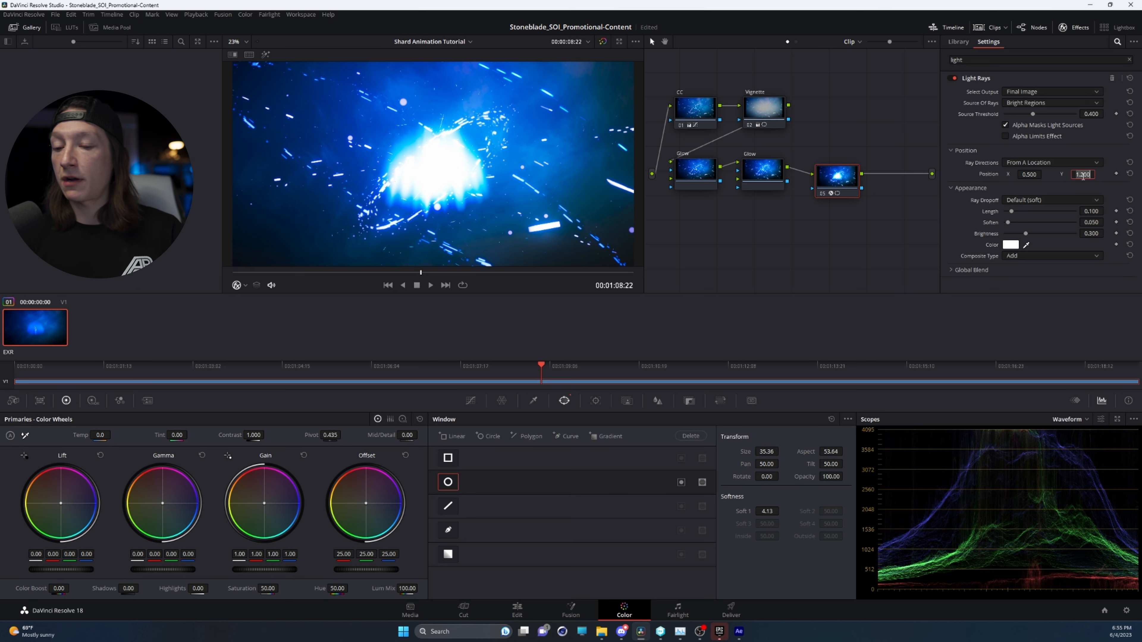
type("0.5")
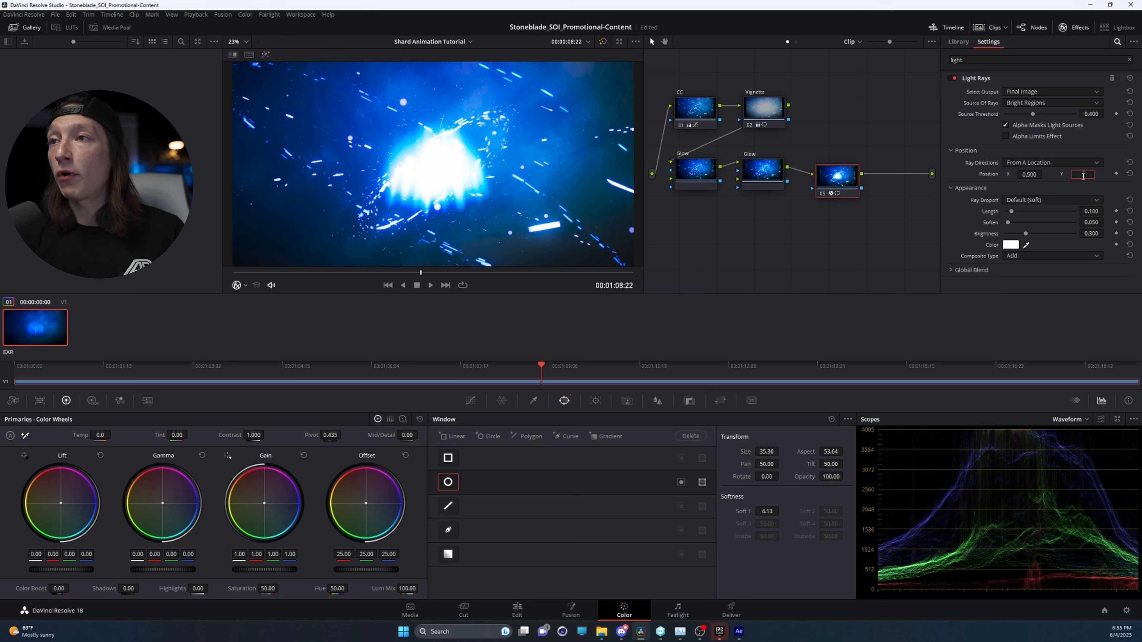
key("Return")
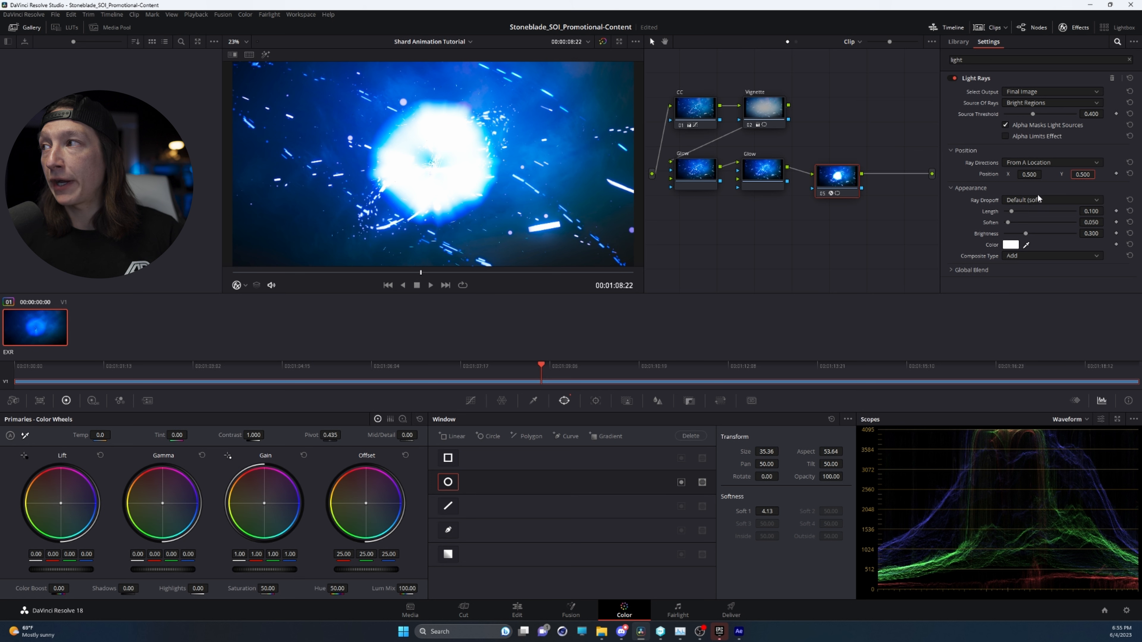
Set the Light Rays Source Threshold to 0.956, Length to 0.348, Soften to 0.019 and Brightness to 0.497.
left_click_drag(1035, 114, 1071, 120)
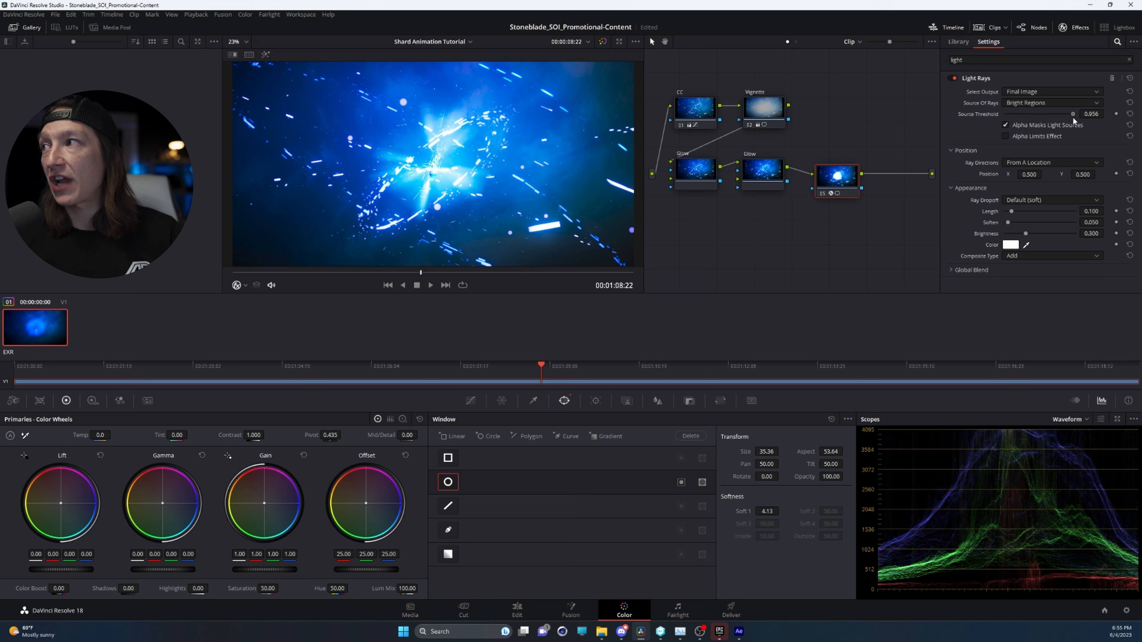
left_click_drag(1008, 211, 1029, 211)
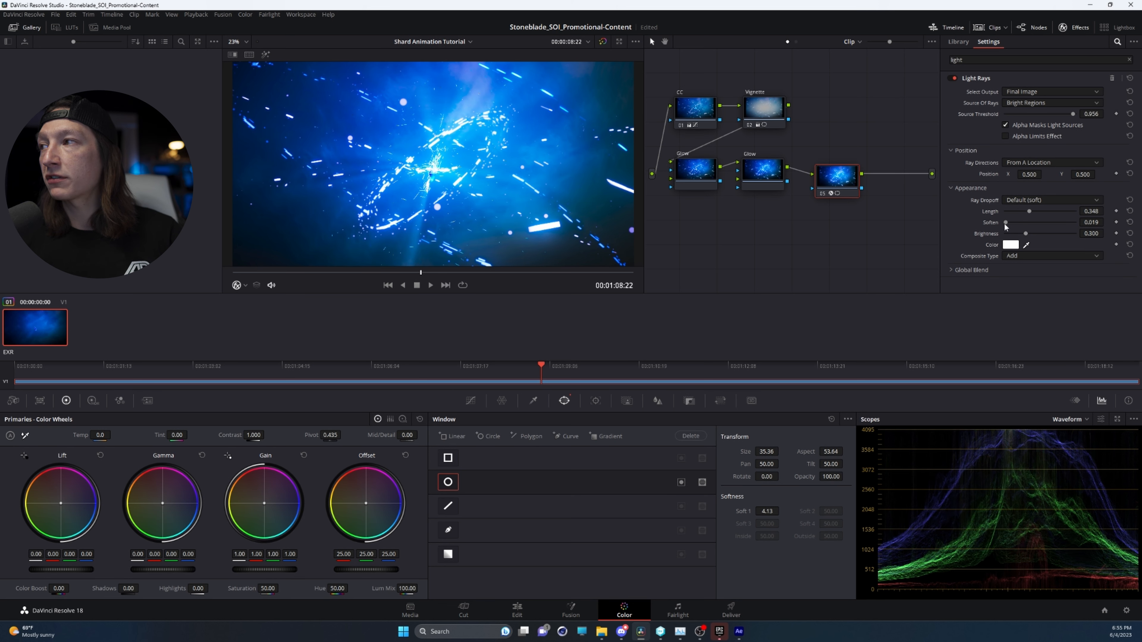
left_click_drag(1029, 234, 1040, 234)
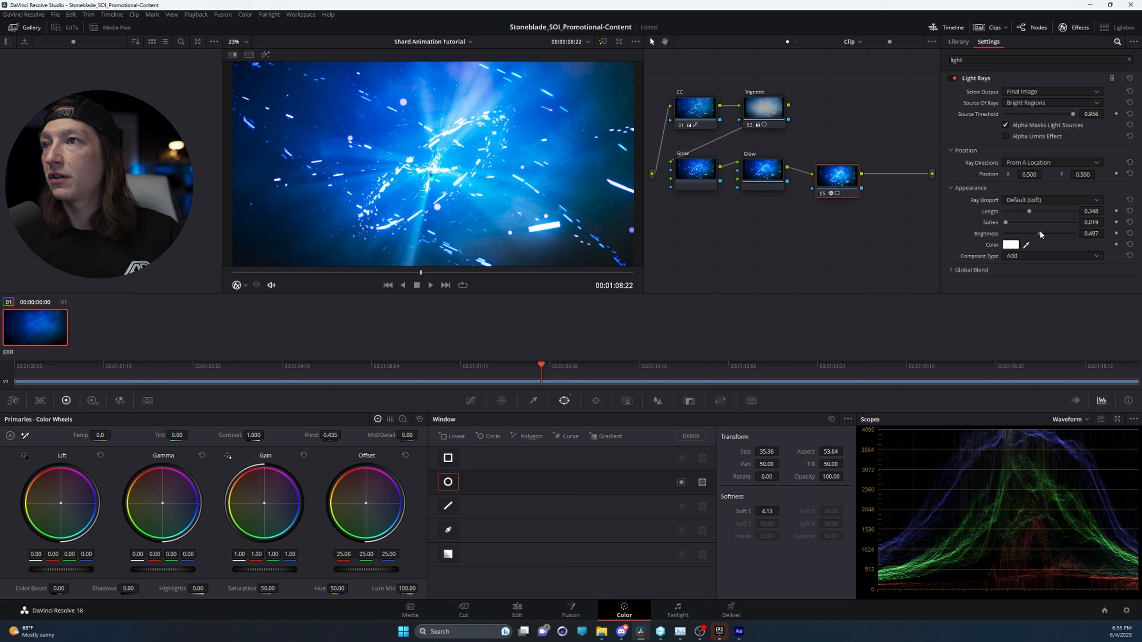
Change the Light Rays color to the saturated blue #0728ff.
left_click(1012, 245)
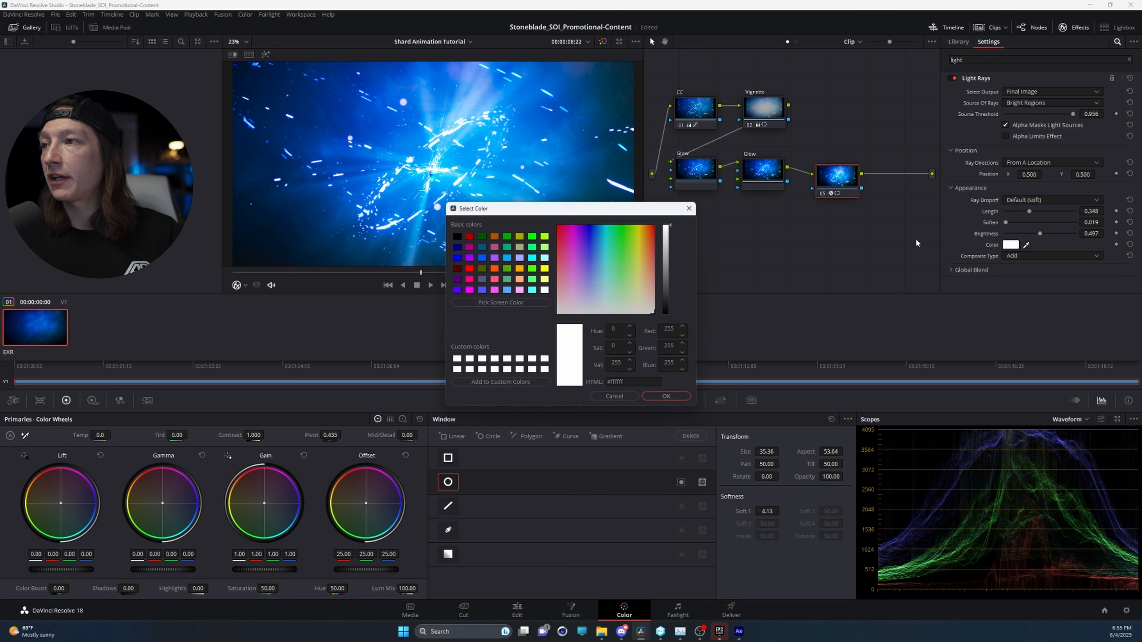
left_click_drag(585, 238, 590, 228)
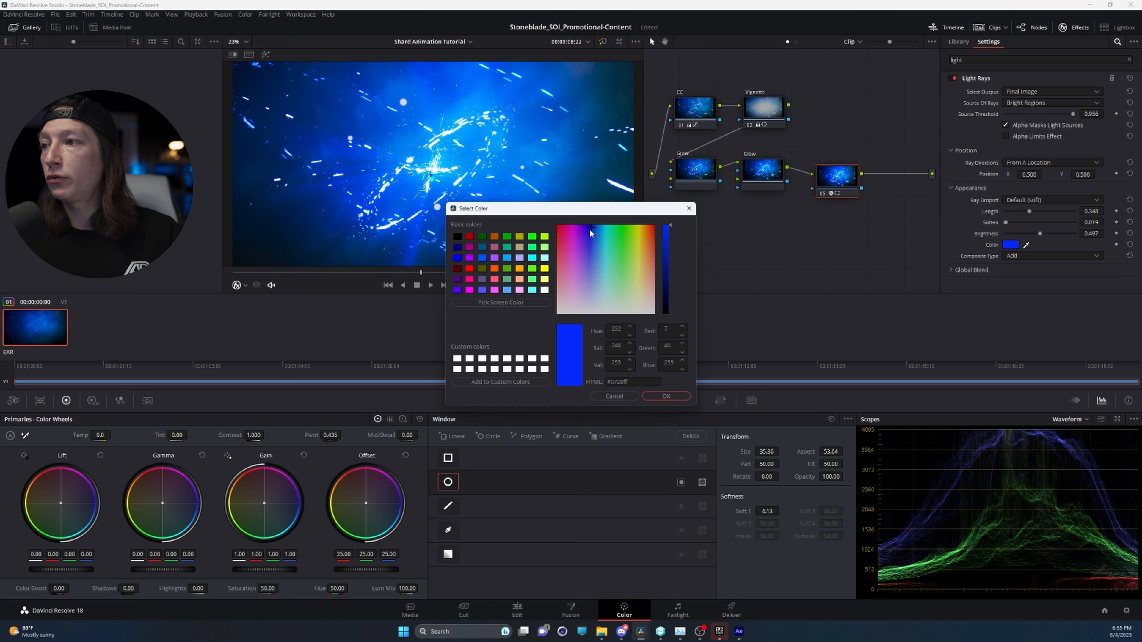
left_click(657, 397)
Play the shard burst in full screen from 00:01:06:14 to 00:01:15:12 to review the light rays.
left_click_drag(503, 372, 405, 375)
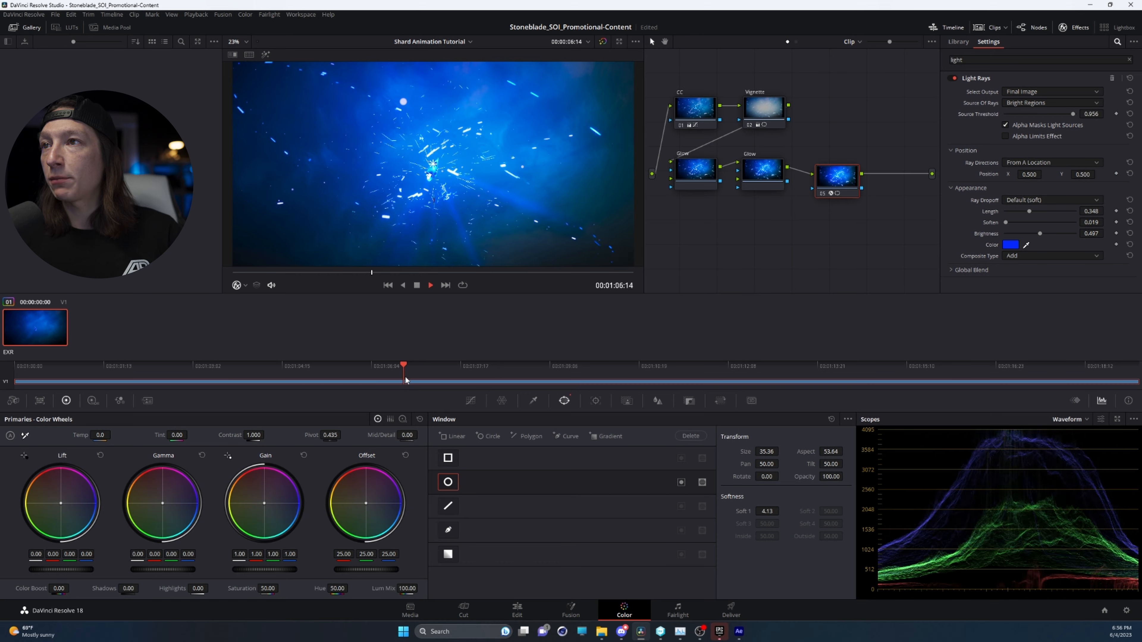
key("space")
key("ctrl+f")
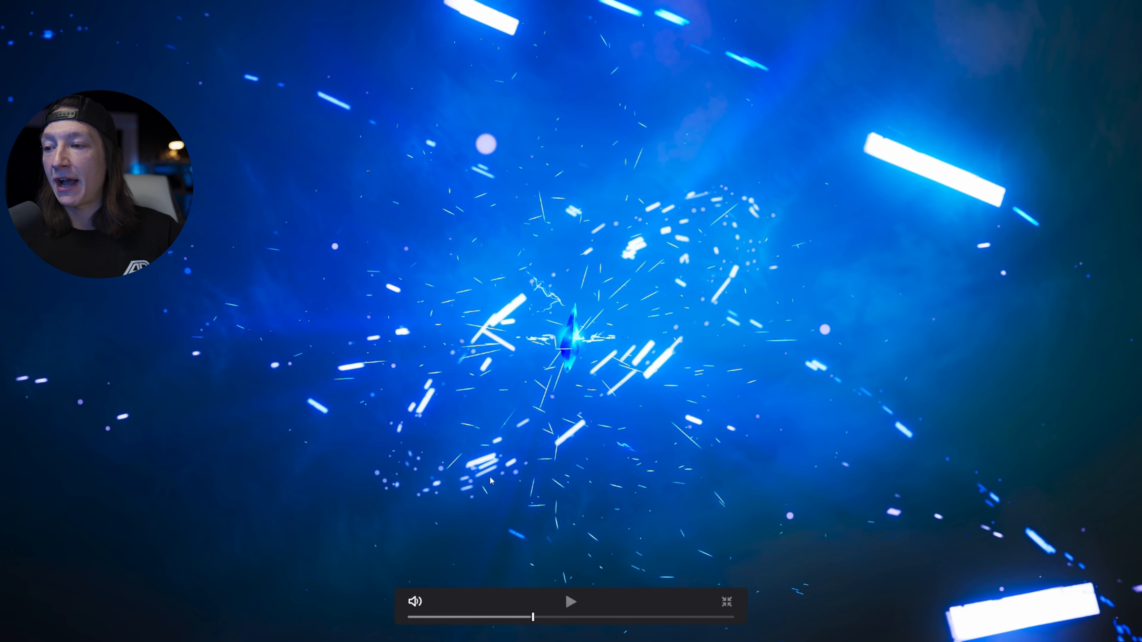
key("space")
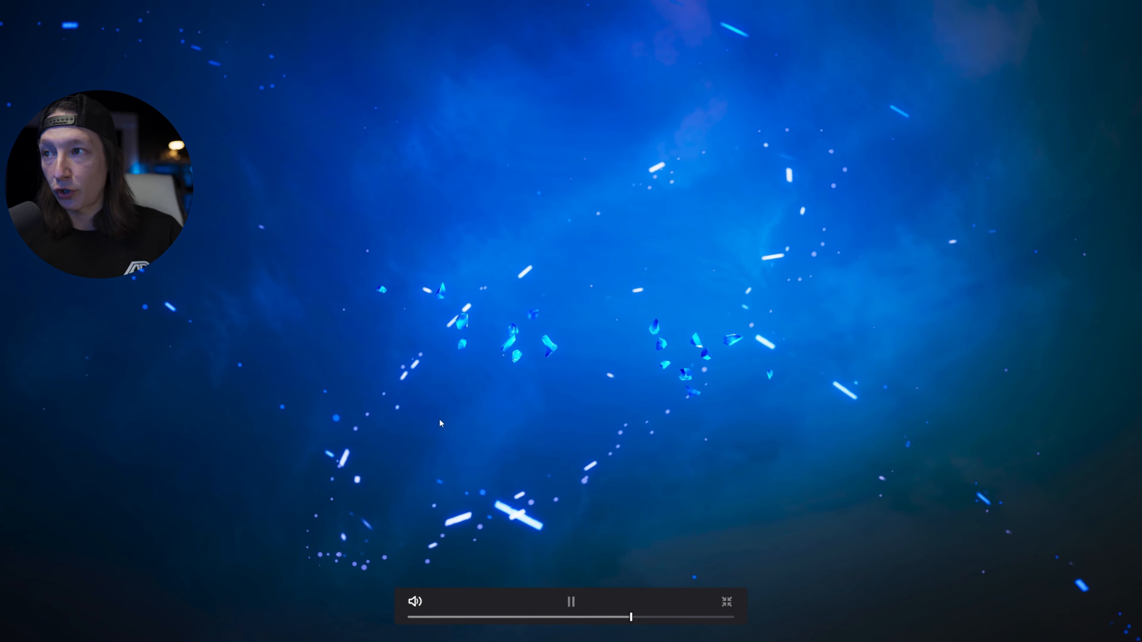
key("Escape")
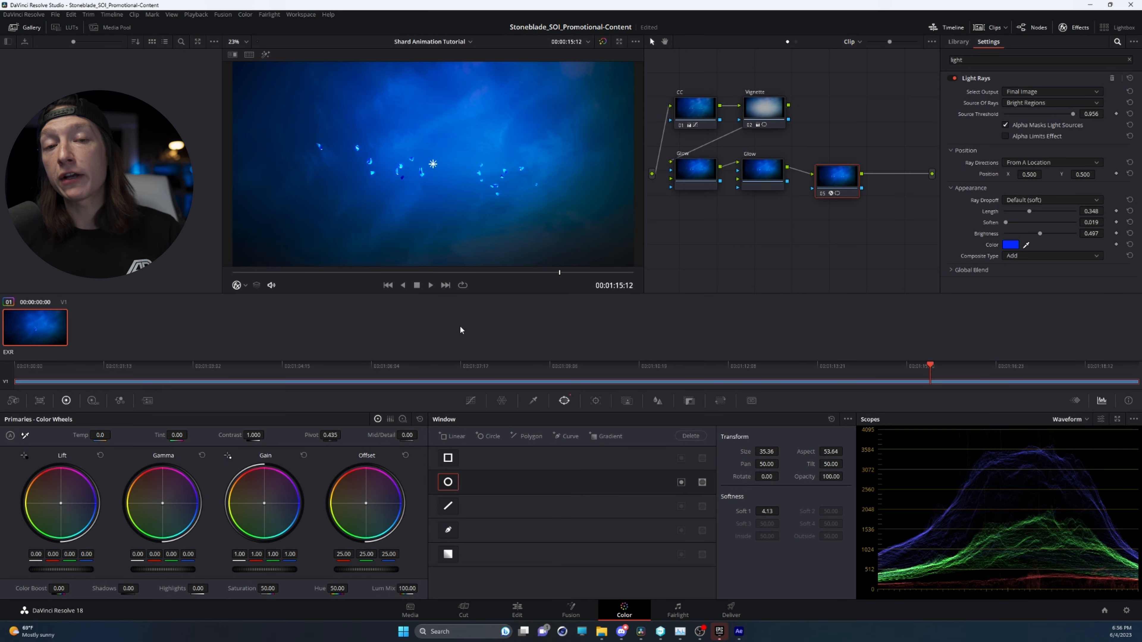